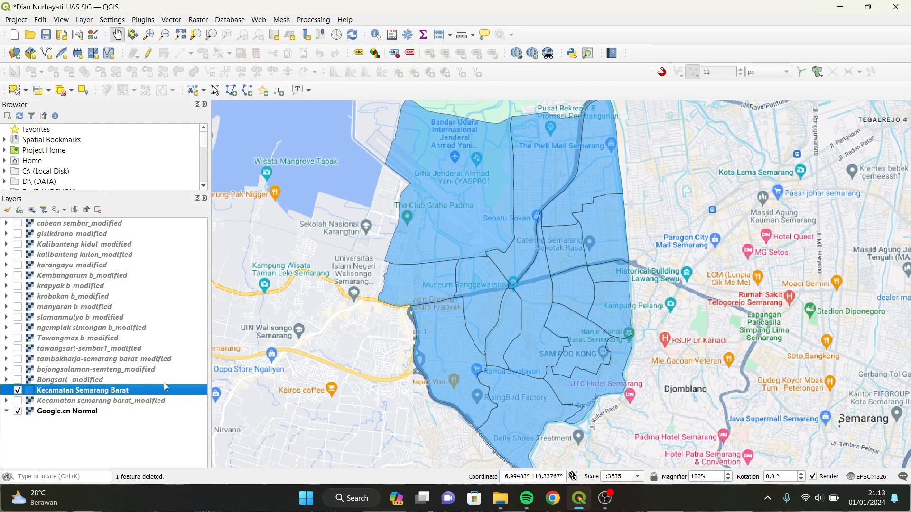
# Open the Kecamatan Semarang Barat layer's attribute table and switch on editing mode.
pyautogui.click(117, 445)
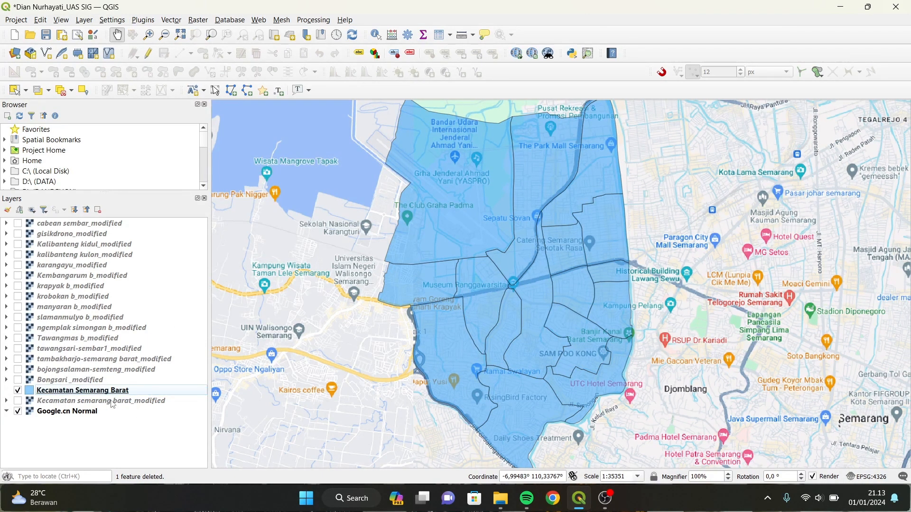
pyautogui.click(145, 393)
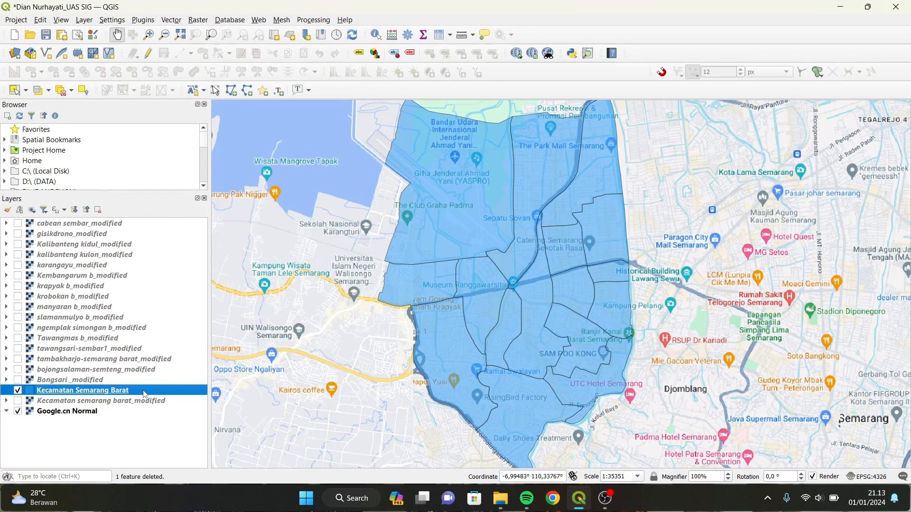
pyautogui.rightClick(144, 392)
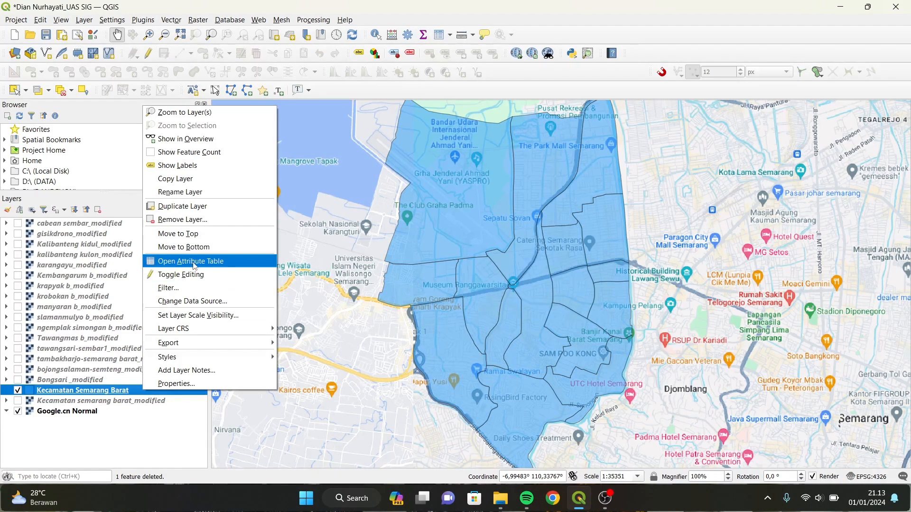
pyautogui.click(233, 261)
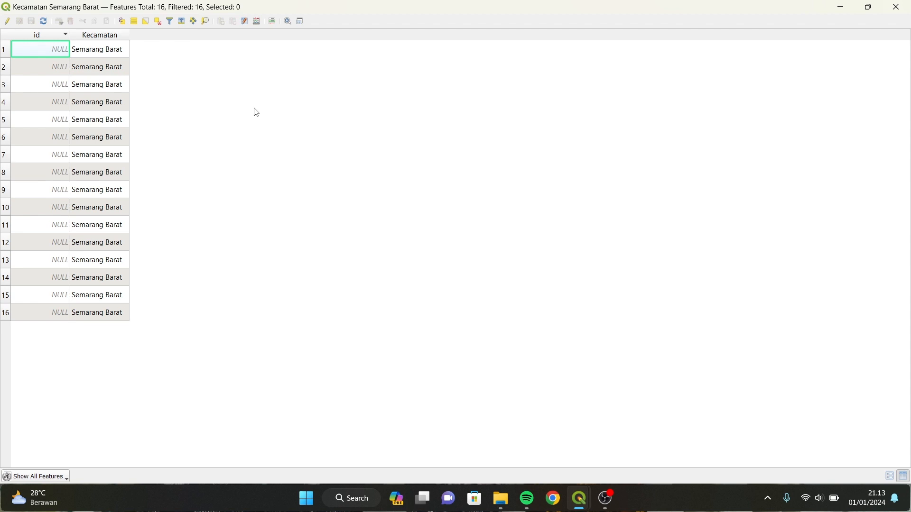
pyautogui.click(7, 21)
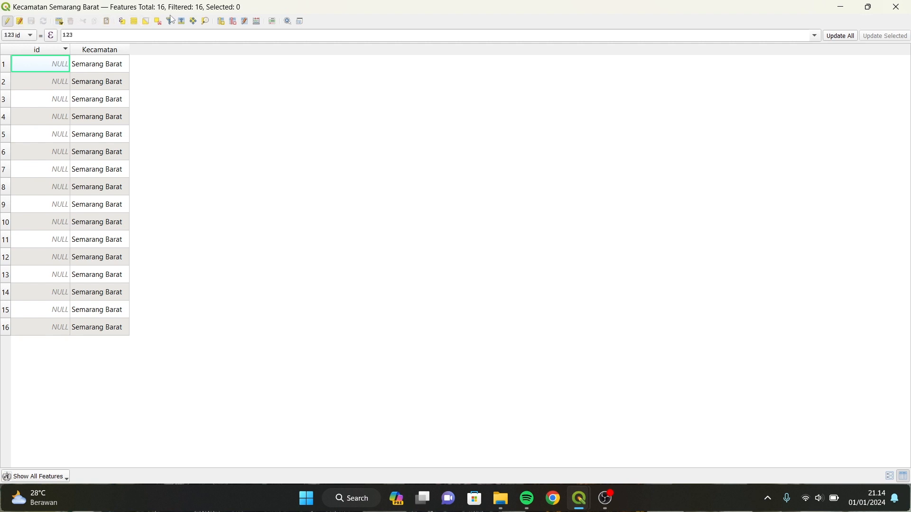
# Start a new field named Kelurahan with the comment 'Kelurahan yang'.
pyautogui.click(222, 22)
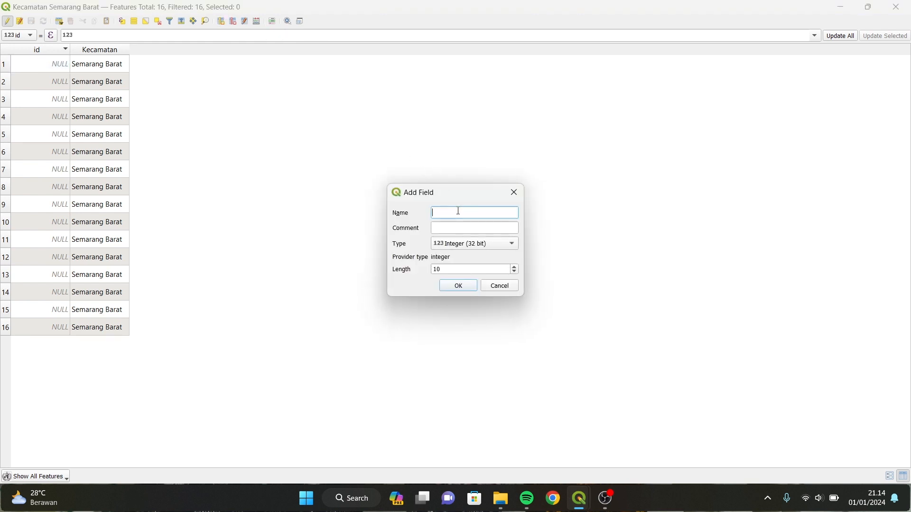
pyautogui.write('Kelurahan')
pyautogui.click(458, 226)
pyautogui.moveTo(523, 227); pyautogui.dragTo(664, 228)
pyautogui.moveTo(517, 197); pyautogui.dragTo(457, 162)
pyautogui.moveTo(462, 260); pyautogui.dragTo(463, 320)
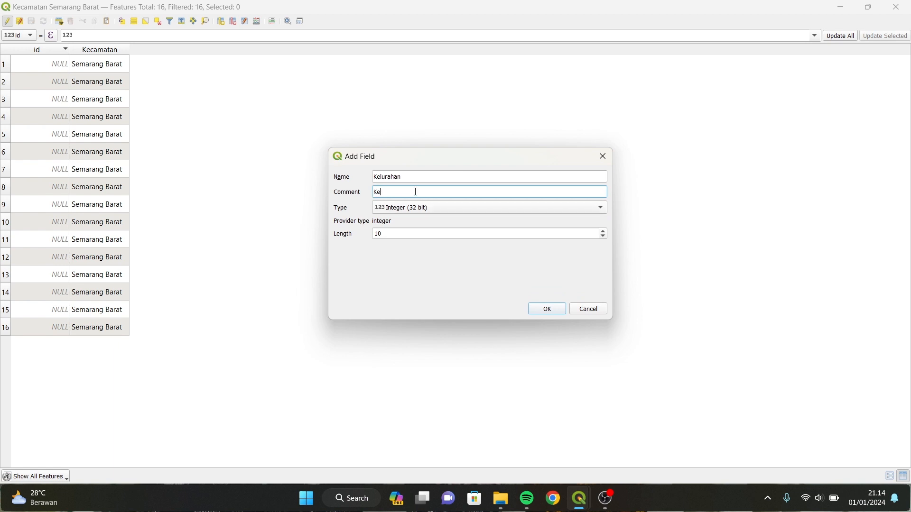
pyautogui.write('Kelurahan yang ada di Kecamatan Semarang Barat')
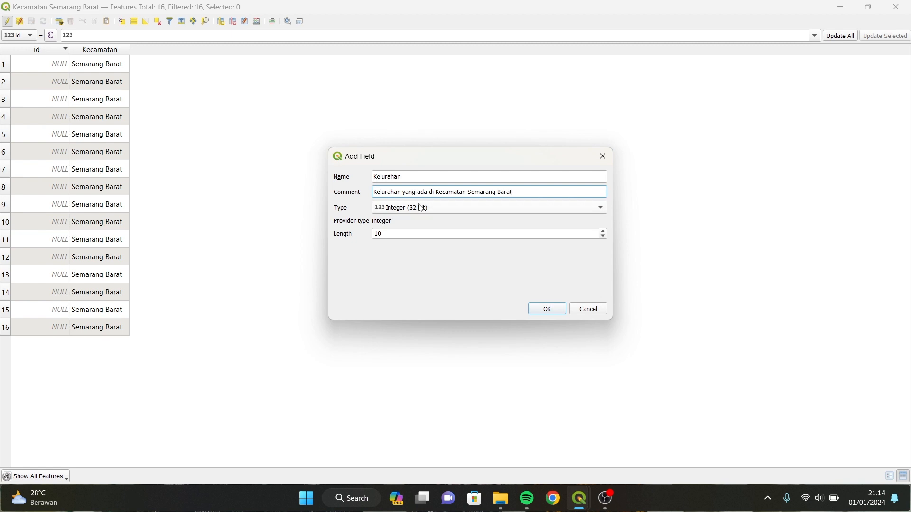
# Make the Kelurahan field Text (string) with length 50 and create it.
pyautogui.click(446, 208)
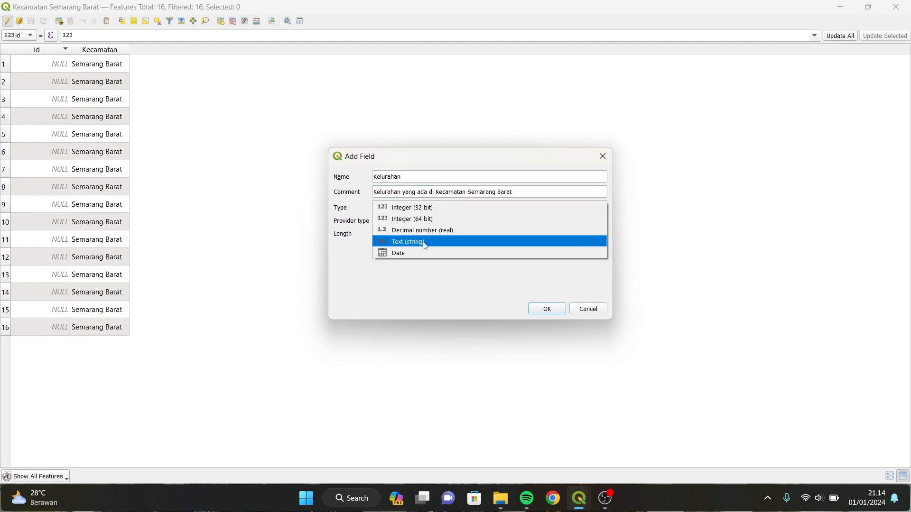
pyautogui.click(444, 241)
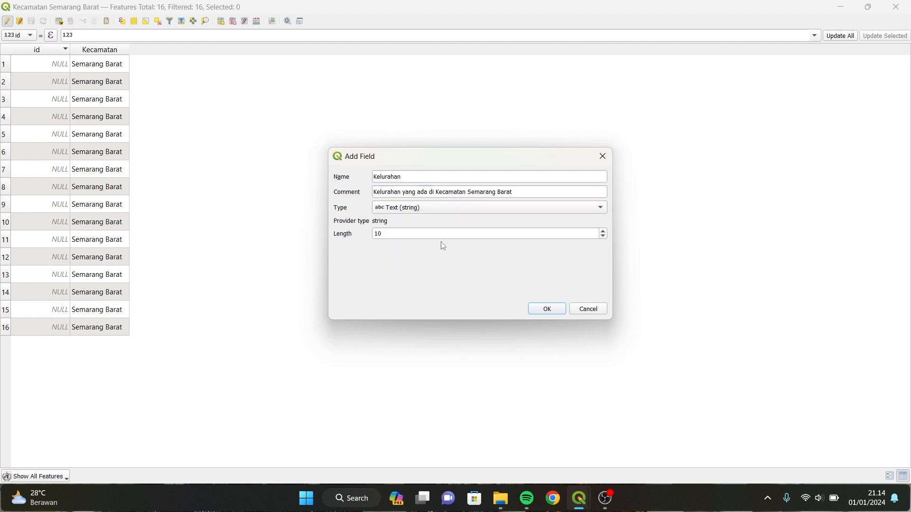
pyautogui.click(411, 233)
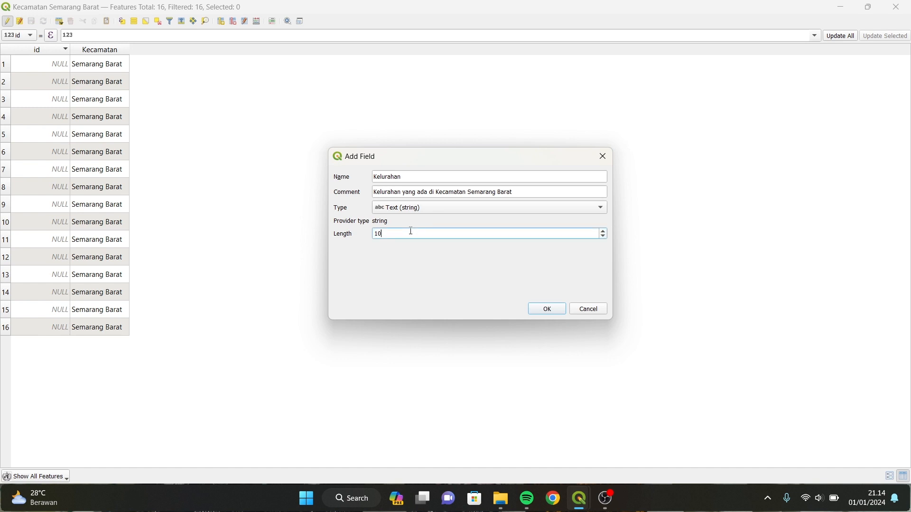
pyautogui.press('BackSpace')
pyautogui.press('BackSpace')
pyautogui.write('5')
pyautogui.click(547, 309)
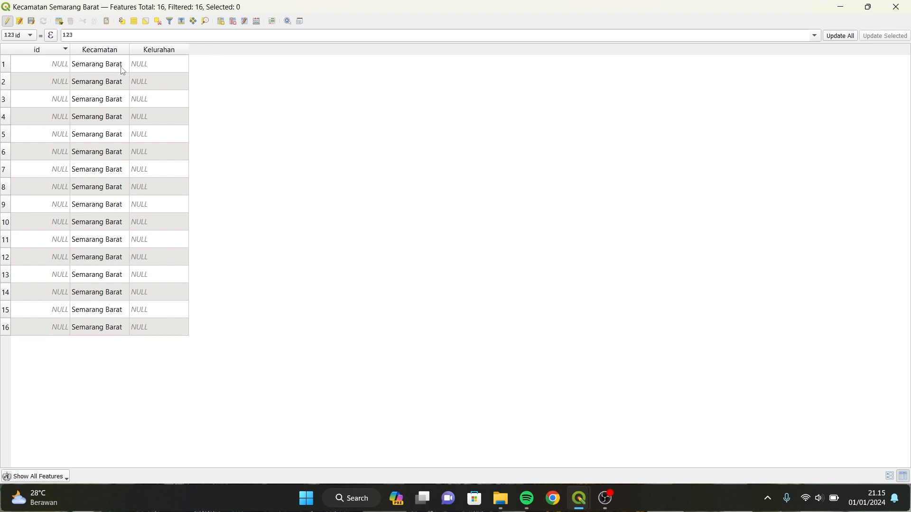
# Dock the attribute table beneath the map in the main QGIS window.
pyautogui.click(301, 21)
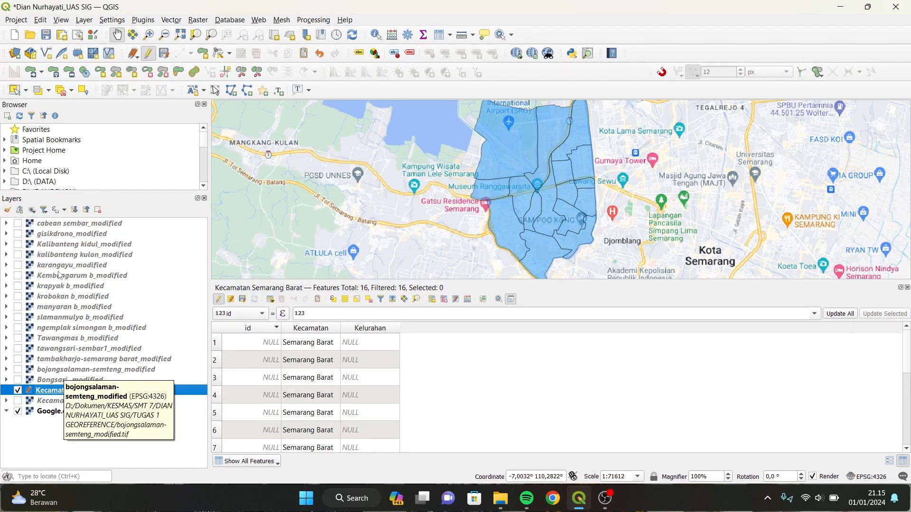
# Show the cabean sembar_modified overlay and select the polygon beneath it.
pyautogui.click(18, 224)
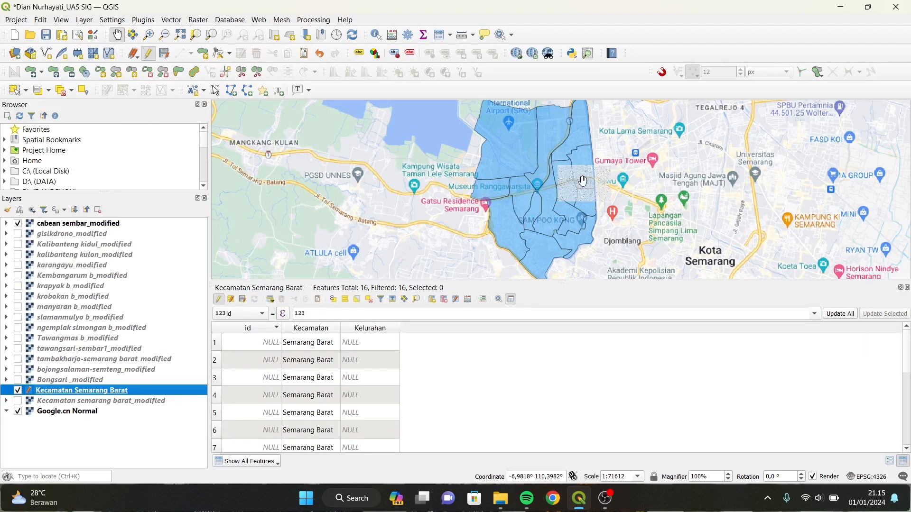
pyautogui.scroll(2, 583, 180)
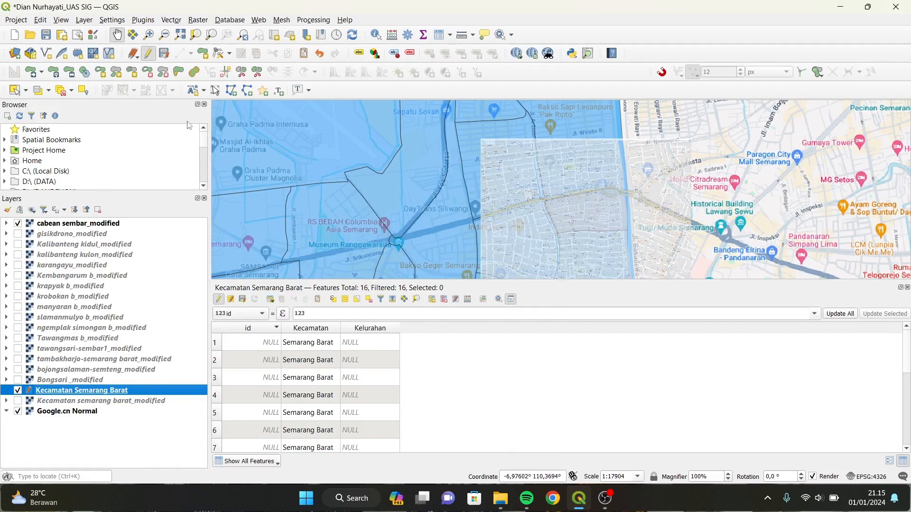
pyautogui.click(15, 91)
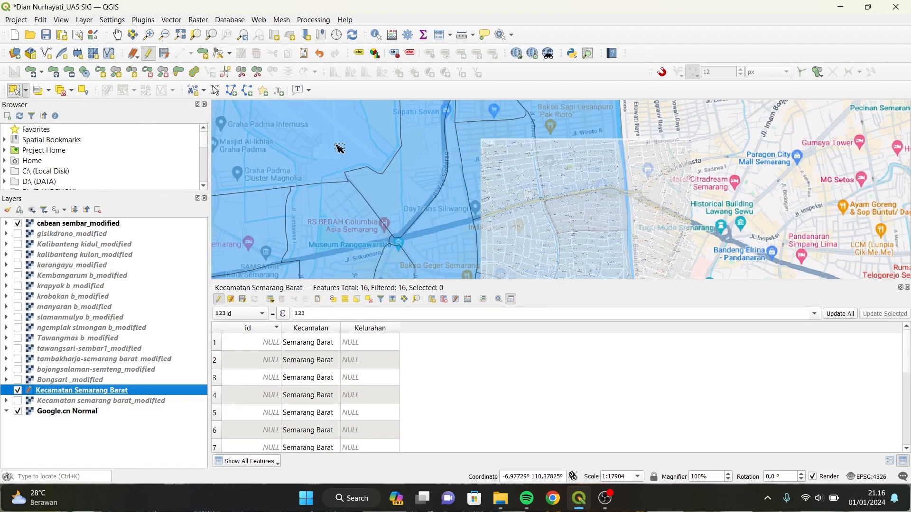
pyautogui.click(593, 216)
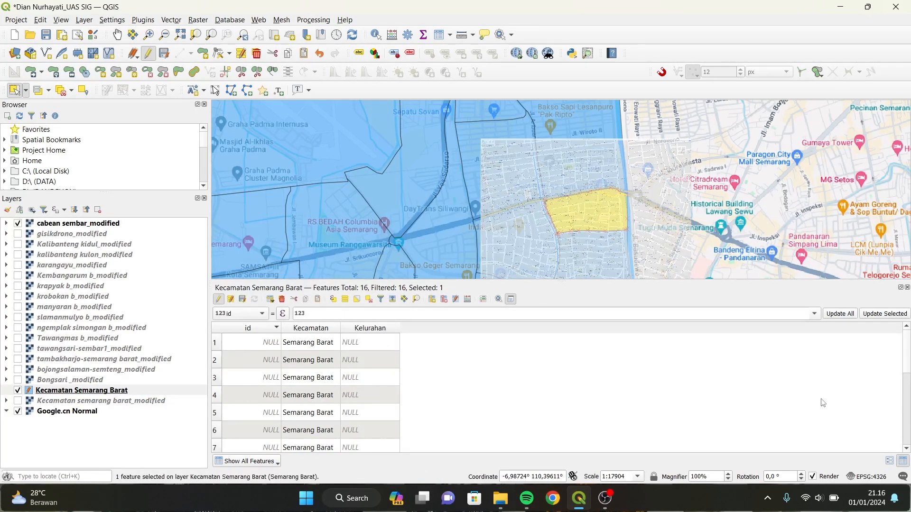
# Enter Cabean as feature 15's Kelurahan, then clear the selection and hide the overlay.
pyautogui.scroll(-3, 906, 449)
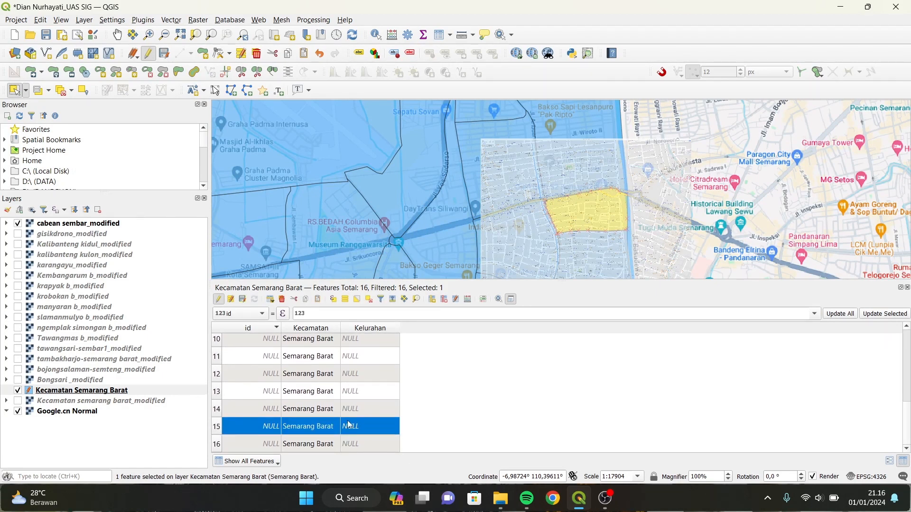
pyautogui.doubleClick(363, 425)
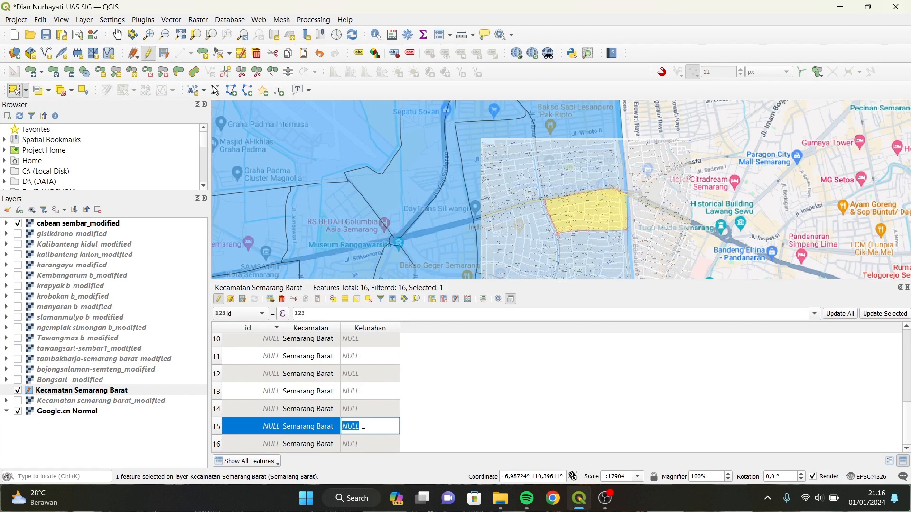
pyautogui.write('c')
pyautogui.press('Return')
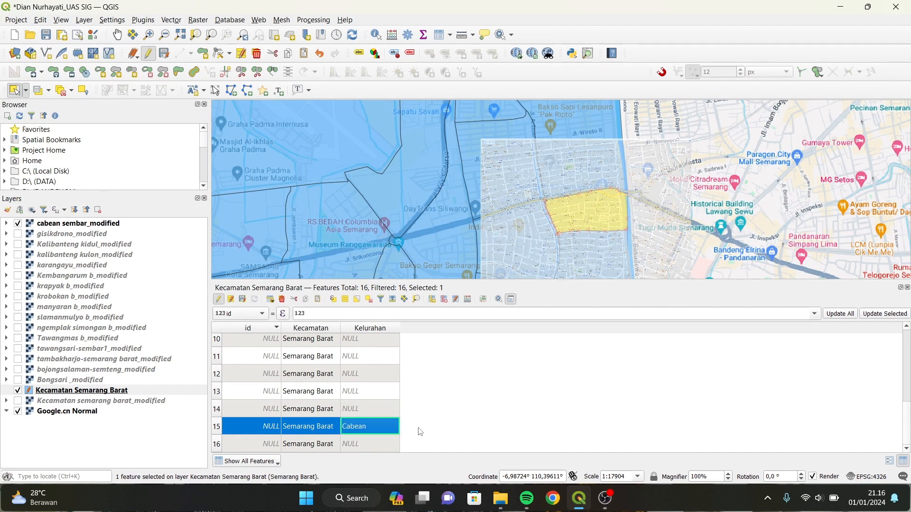
pyautogui.click(61, 90)
pyautogui.click(17, 223)
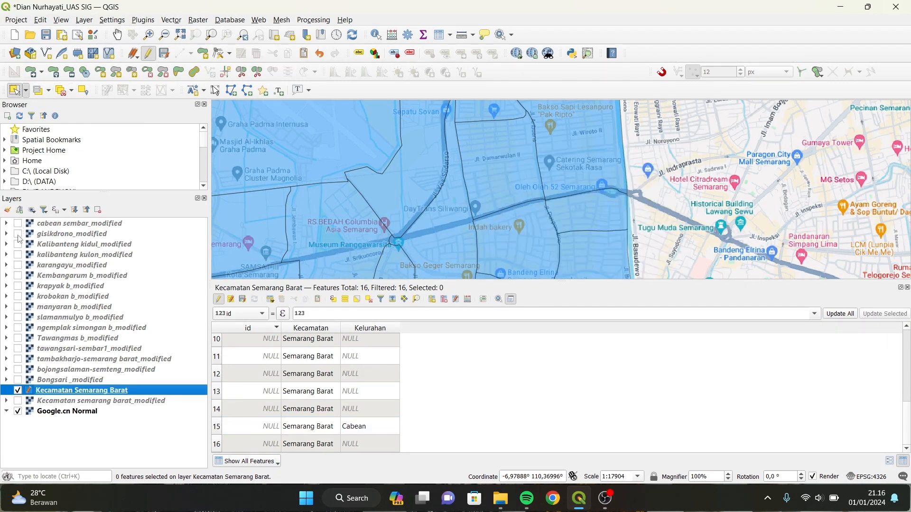
# Set row 13's Kelurahan to Gisikdrono using the gisikdrono_modified overlay, then hide it.
pyautogui.click(19, 234)
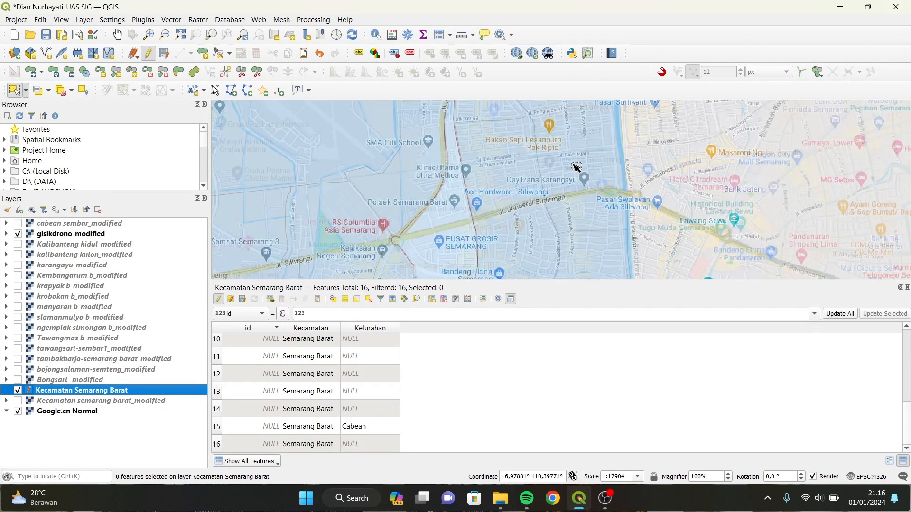
pyautogui.scroll(-1, 576, 168)
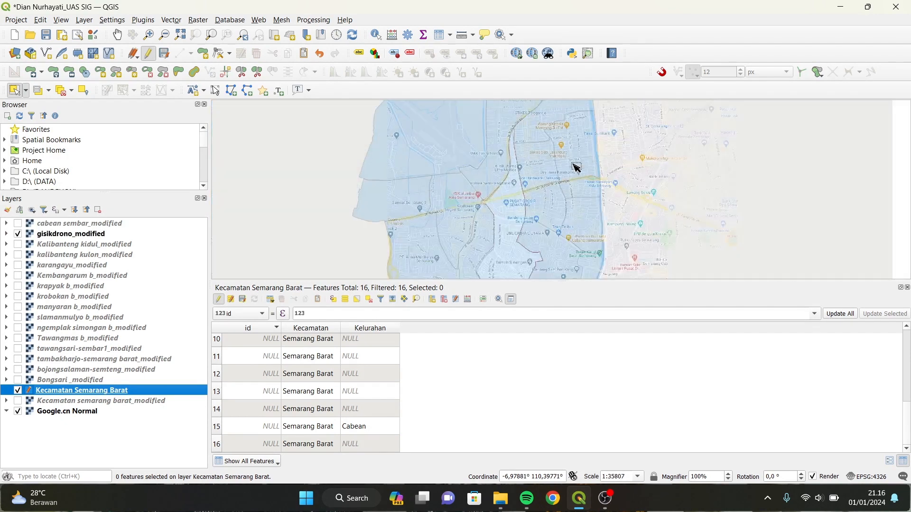
pyautogui.click(504, 207)
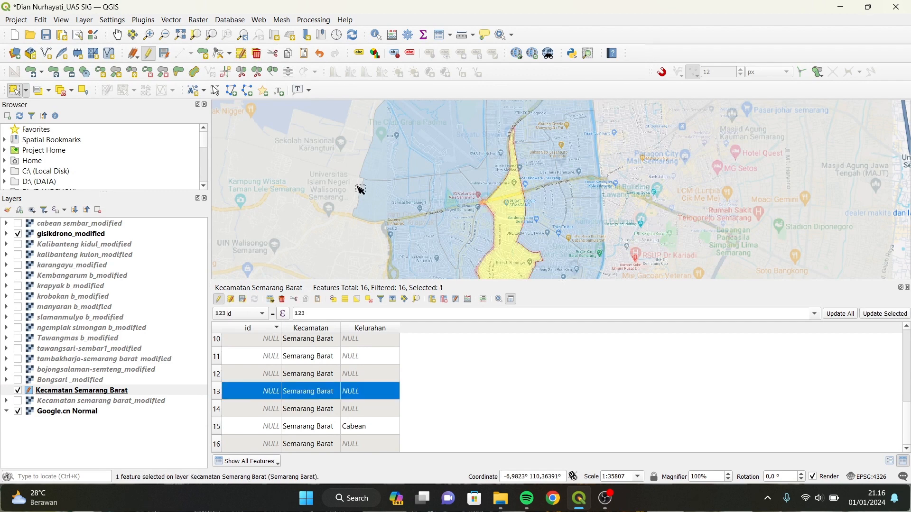
pyautogui.doubleClick(359, 394)
pyautogui.write('Gisikdrono')
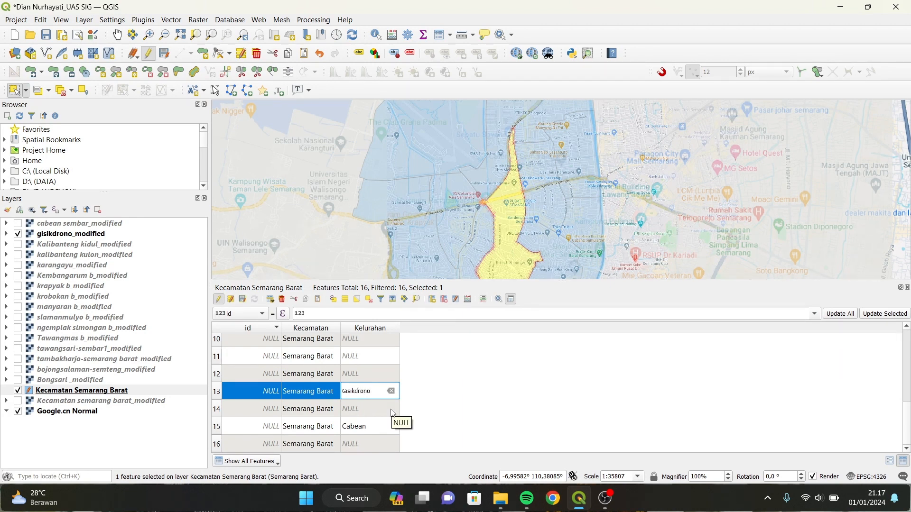
pyautogui.press('Return')
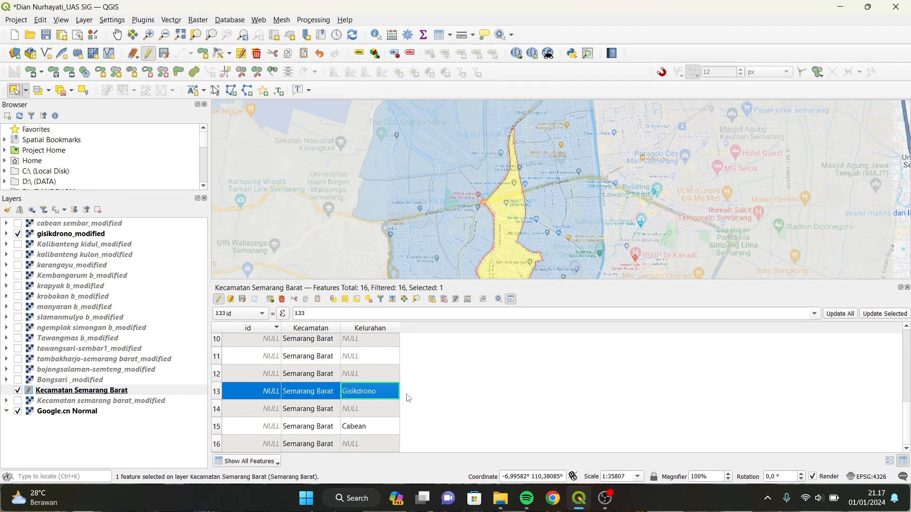
pyautogui.click(64, 93)
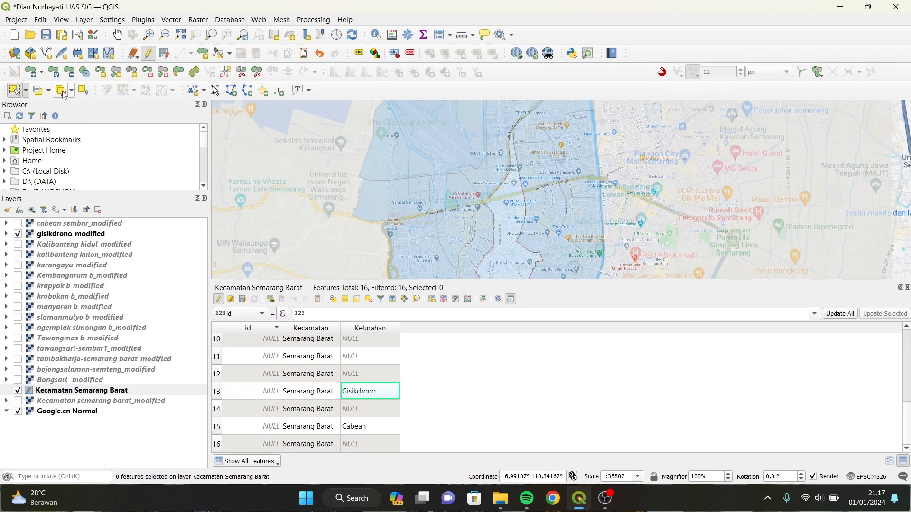
pyautogui.click(17, 233)
# Set row 12's Kelurahan to Kalibanteng Kidul using the Kalibanteng kidul_modified overlay.
pyautogui.click(18, 244)
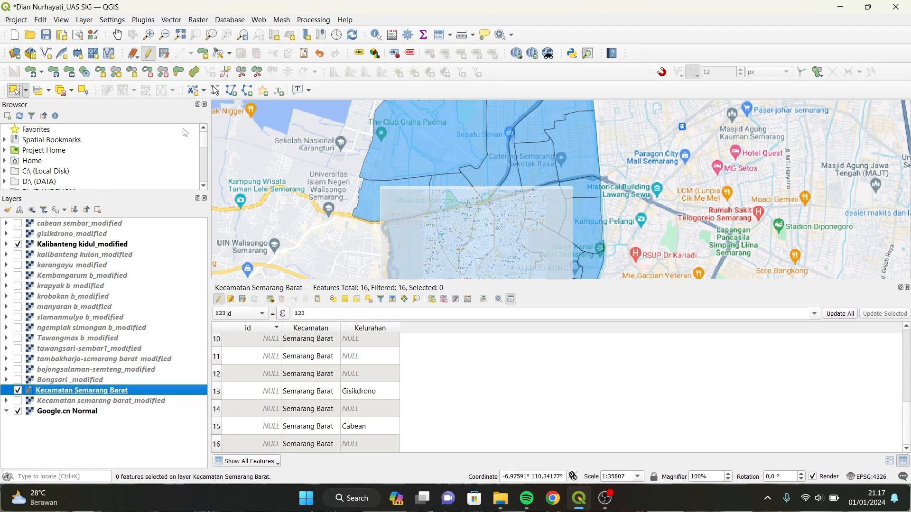
pyautogui.click(117, 34)
pyautogui.moveTo(529, 230); pyautogui.dragTo(525, 175)
pyautogui.click(15, 90)
pyautogui.click(477, 183)
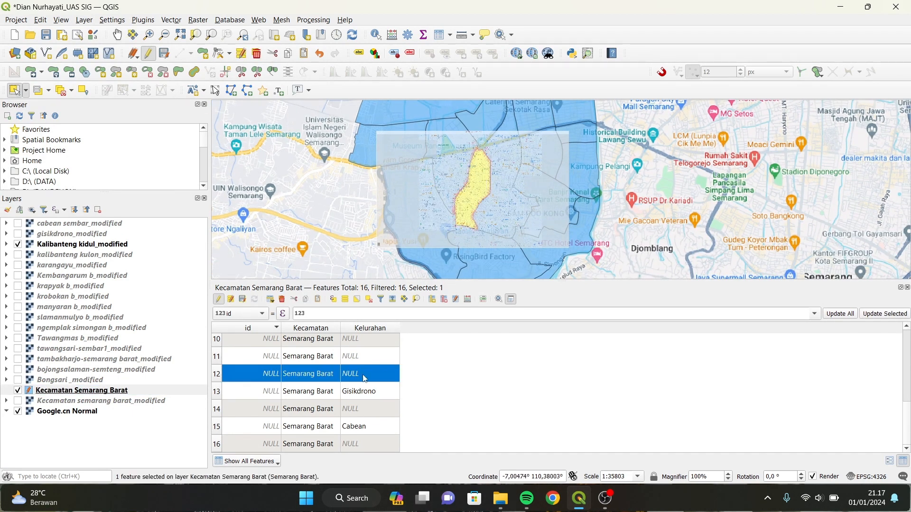
pyautogui.doubleClick(364, 378)
pyautogui.write('Kalibanteng Kidul')
pyautogui.press('Return')
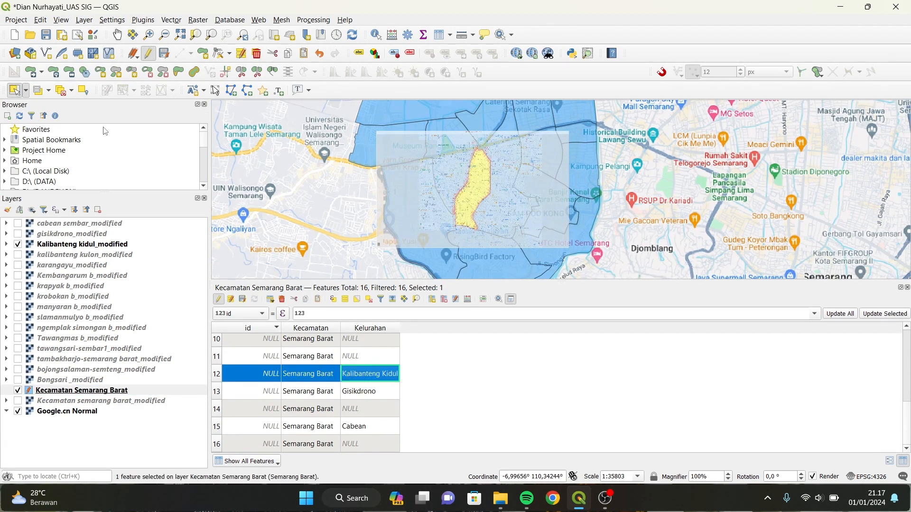
# Clear the selection and swap the Kalibanteng Kidul overlay for Kalibanteng Kulon.
pyautogui.click(61, 90)
pyautogui.click(17, 244)
pyautogui.click(18, 254)
pyautogui.scroll(-1, 484, 166)
pyautogui.scroll(1, 476, 151)
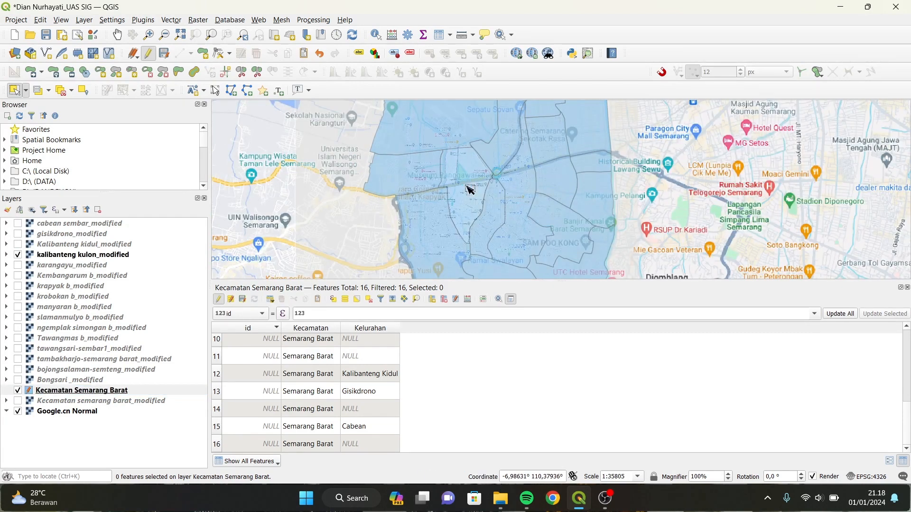
# Enter 'Kalibanteng Kulon' as the Kelurahan of row 9's polygon, then hide its reference image.
pyautogui.click(468, 189)
pyautogui.scroll(1, 365, 379)
pyautogui.doubleClick(361, 377)
pyautogui.write('Kalibanteng Kulon')
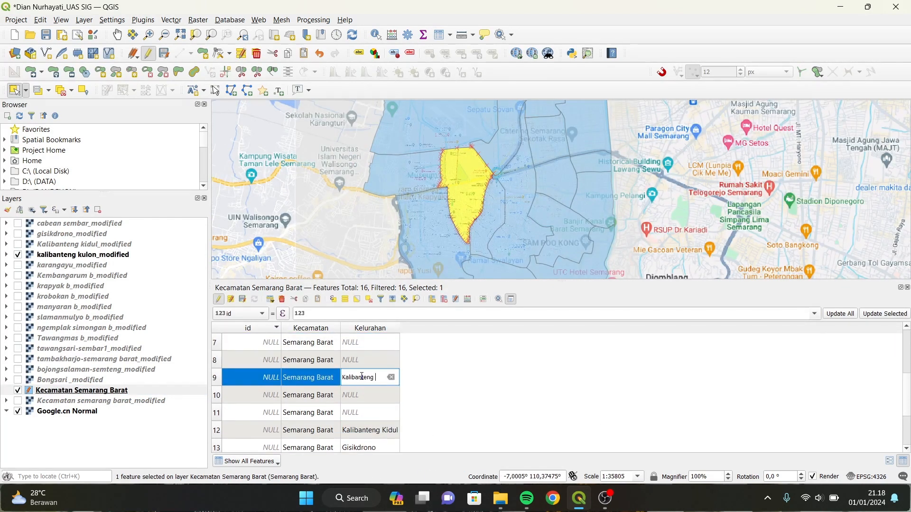
pyautogui.press('Return')
pyautogui.click(17, 255)
pyautogui.click(61, 90)
# Label the polygon under the Karangayu image (row 11) with Kelurahan 'Karang Ayu'.
pyautogui.click(17, 265)
pyautogui.click(548, 145)
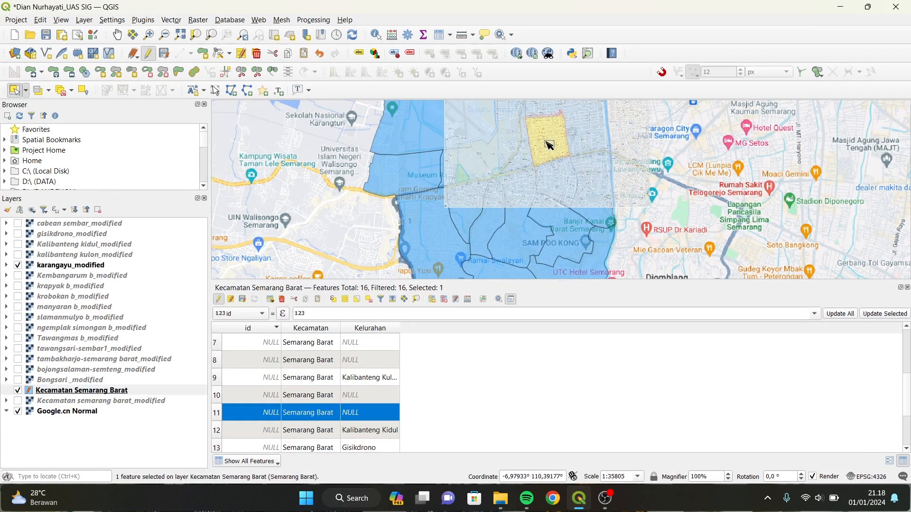
pyautogui.doubleClick(370, 413)
pyautogui.write('Karang Ayu')
pyautogui.press('Return')
pyautogui.click(61, 90)
# Label the polygon under the Kembangarum image (row 10) with Kelurahan 'Kembangarum'.
pyautogui.click(18, 265)
pyautogui.click(18, 275)
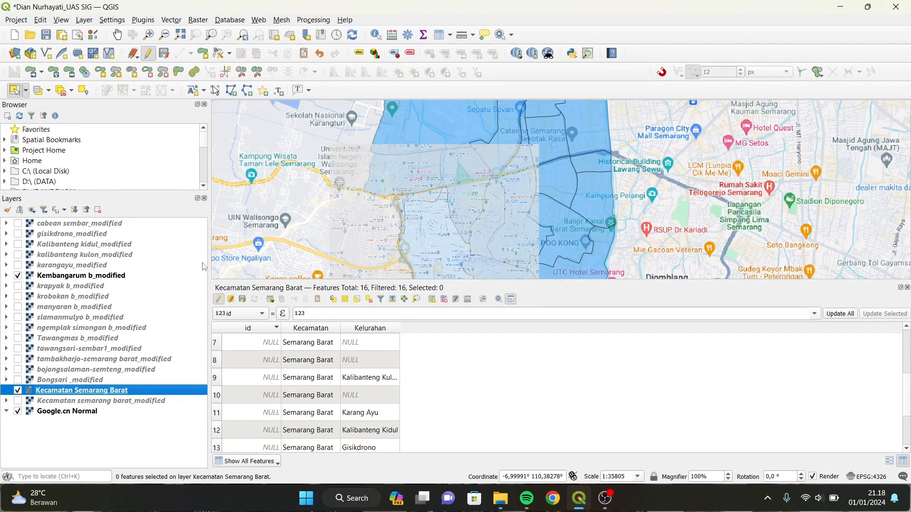
pyautogui.scroll(-1, 475, 195)
pyautogui.doubleClick(360, 395)
pyautogui.write('Kembangarum')
pyautogui.press('Return')
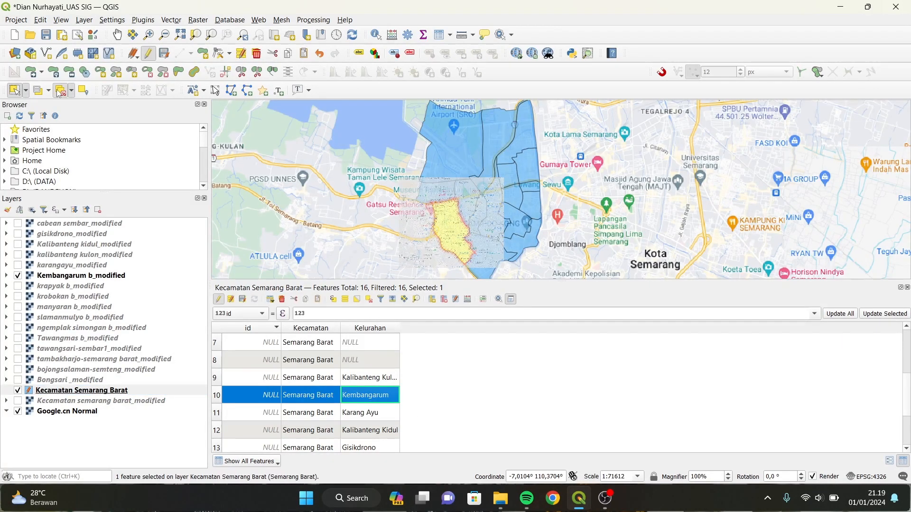
pyautogui.click(61, 91)
pyautogui.click(17, 275)
# Label the polygon under the Krapyak image (row 7) with Kelurahan 'Krapyak'.
pyautogui.click(17, 285)
pyautogui.click(363, 345)
pyautogui.doubleClick(363, 346)
pyautogui.write('Krapyak')
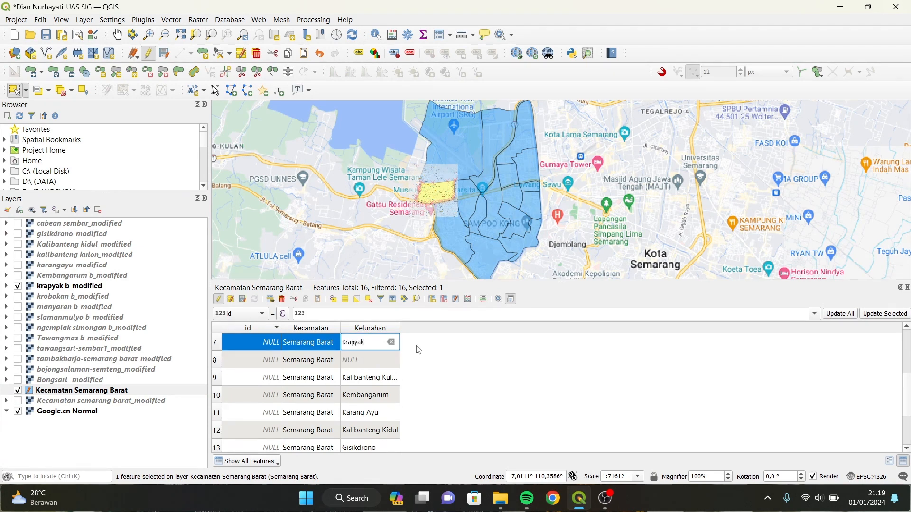
pyautogui.press('Return')
pyautogui.click(61, 90)
pyautogui.click(18, 285)
# Enter 'Krobokan' as row 8's Kelurahan, using the Krobokan reference image.
pyautogui.click(17, 296)
pyautogui.doubleClick(363, 360)
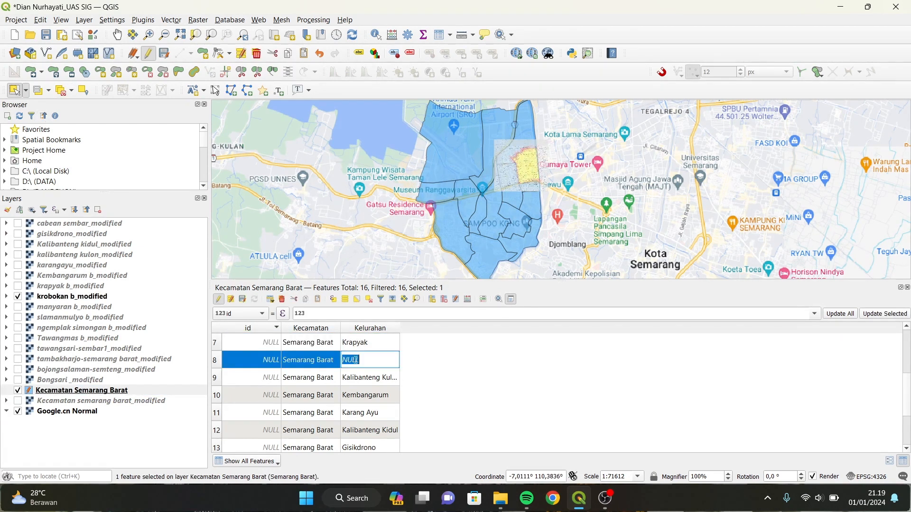
pyautogui.write('Krobokan')
pyautogui.press('Return')
pyautogui.click(61, 90)
pyautogui.click(18, 296)
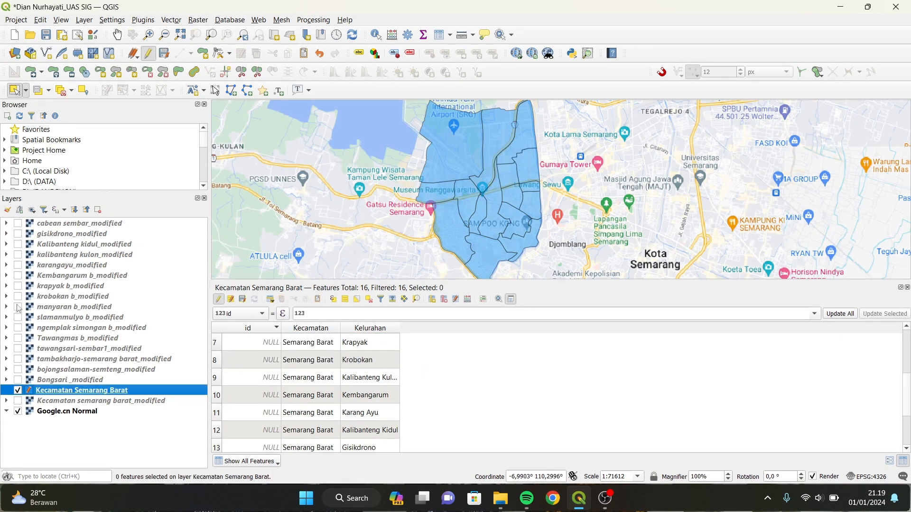
# Label the southern polygon under the Manyaran image (row 2) with Kelurahan 'Manyaran'.
pyautogui.click(17, 307)
pyautogui.click(485, 256)
pyautogui.scroll(2, 356, 362)
pyautogui.doubleClick(357, 361)
pyautogui.write('Manyaran')
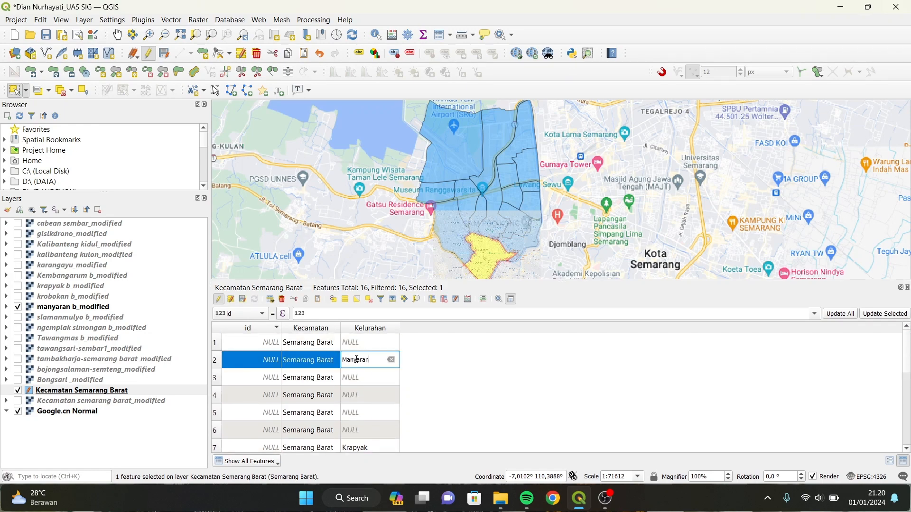
pyautogui.press('Return')
pyautogui.click(61, 90)
# Make the slamanmulyo image semi-transparent and reactivate Kecamatan Semarang Barat for feature selection.
pyautogui.doubleClick(79, 317)
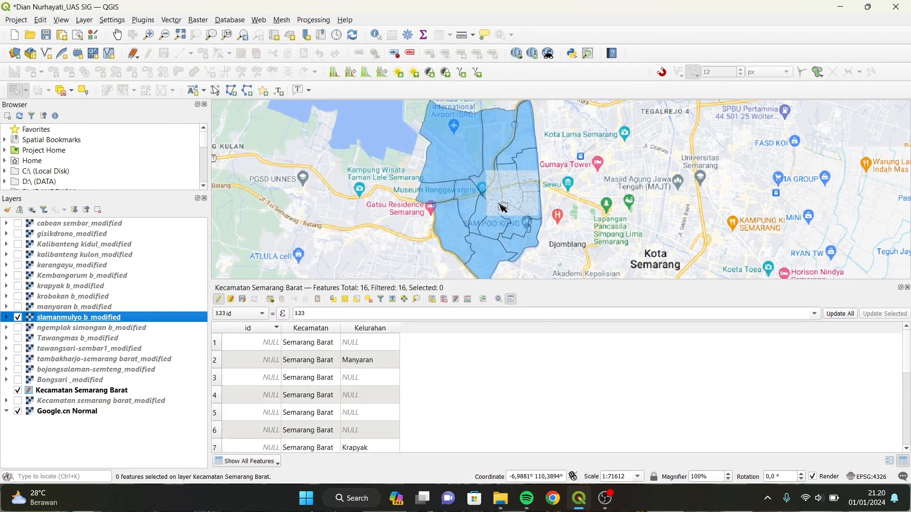
pyautogui.scroll(1, 503, 208)
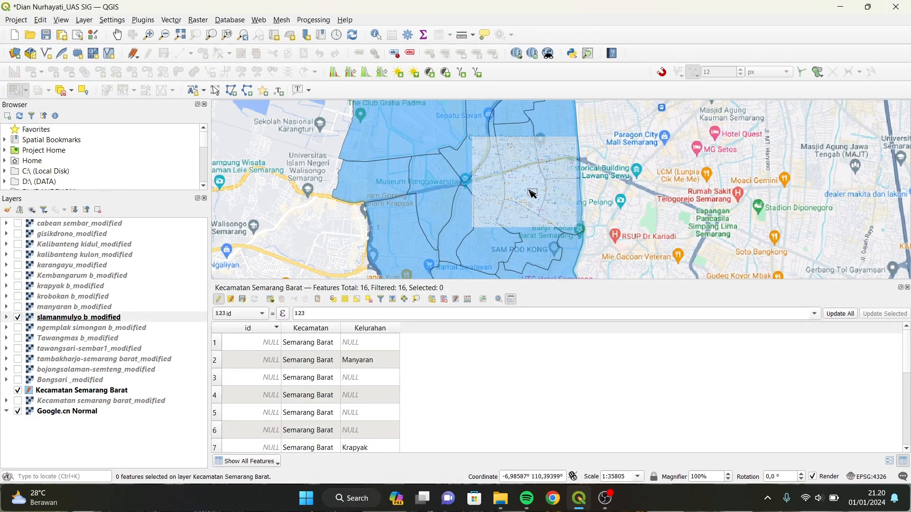
pyautogui.click(17, 317)
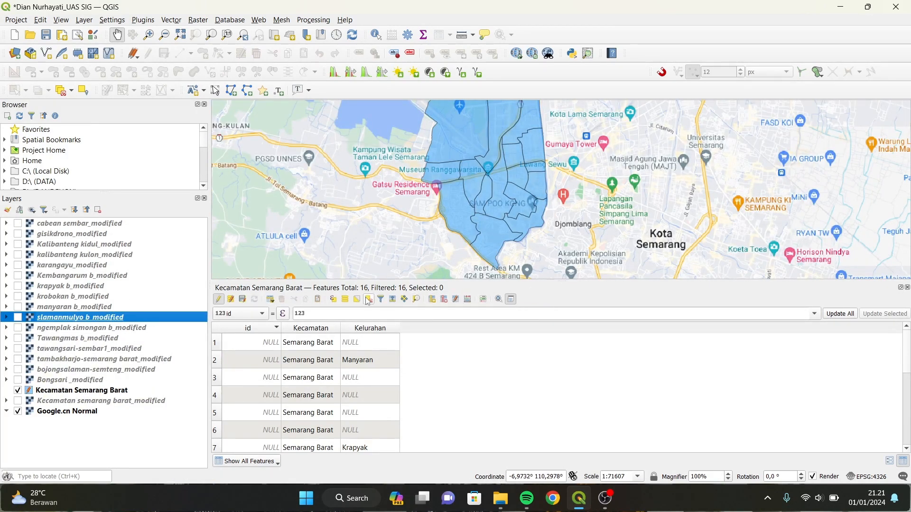
pyautogui.click(80, 390)
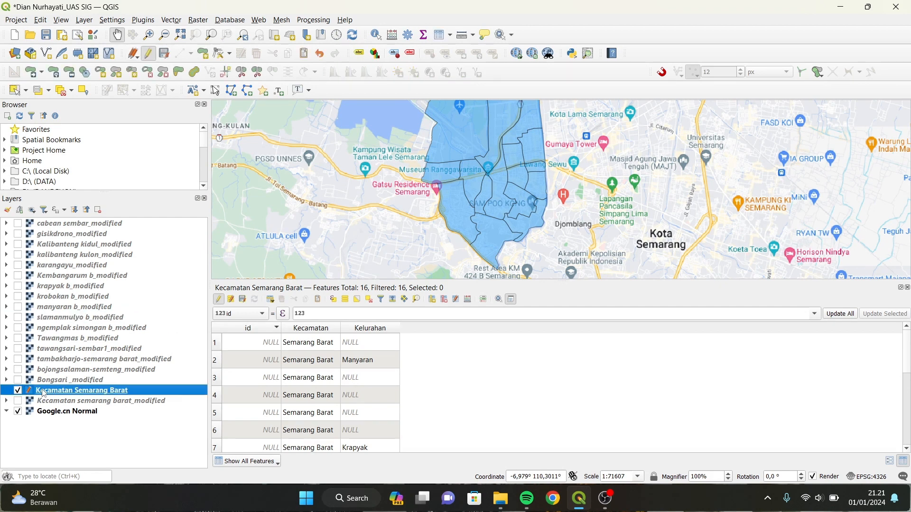
pyautogui.click(15, 91)
pyautogui.click(18, 317)
# Label the polygon under the slamanmulyo image (row 14) with Kelurahan 'Salamanmloyo'.
pyautogui.click(528, 193)
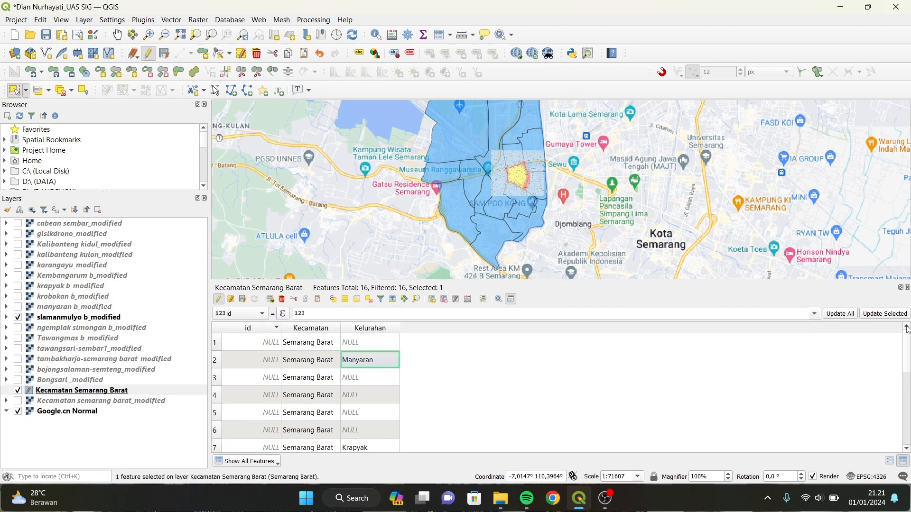
pyautogui.scroll(-3, 906, 454)
pyautogui.doubleClick(366, 408)
pyautogui.write('Salamanmloyo')
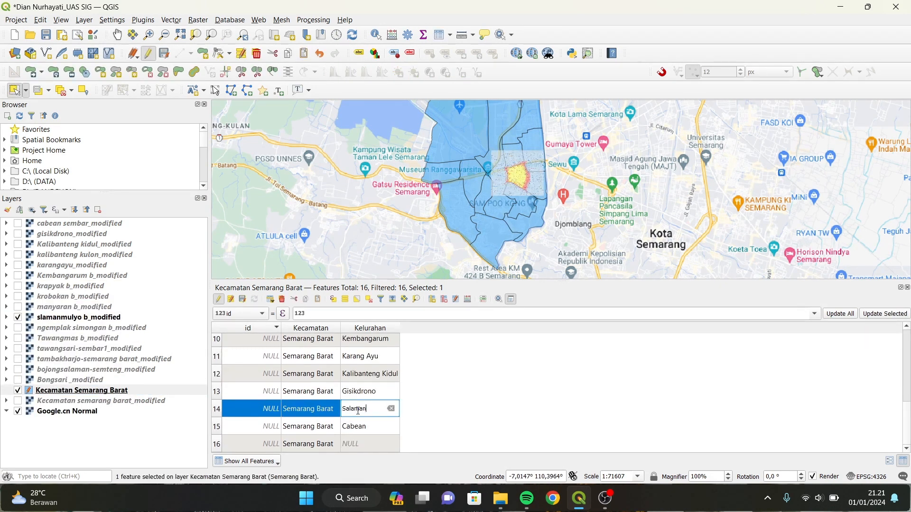
pyautogui.press('Return')
pyautogui.click(17, 327)
# Enter 'Ngemplak Simongan' as row 6's Kelurahan, using its reference image.
pyautogui.click(18, 316)
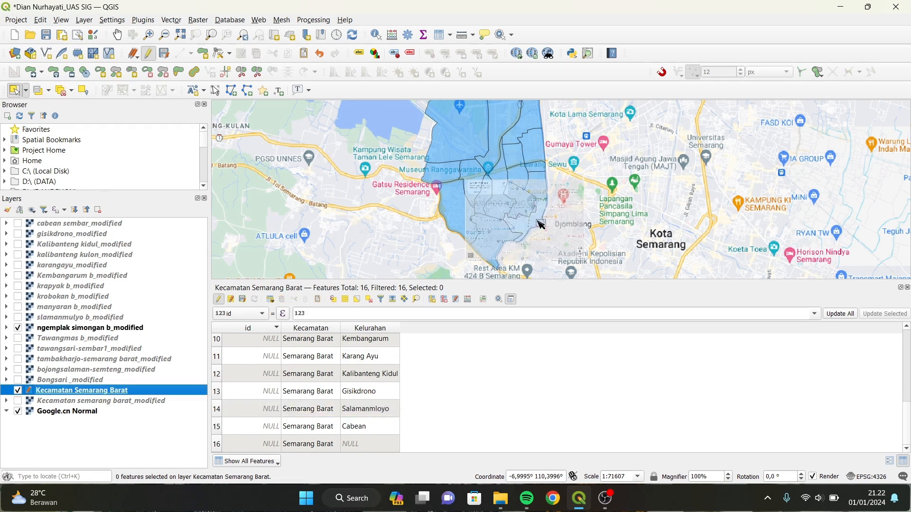
pyautogui.scroll(2, 487, 407)
pyautogui.doubleClick(375, 359)
pyautogui.write('Ngemplak Simongan')
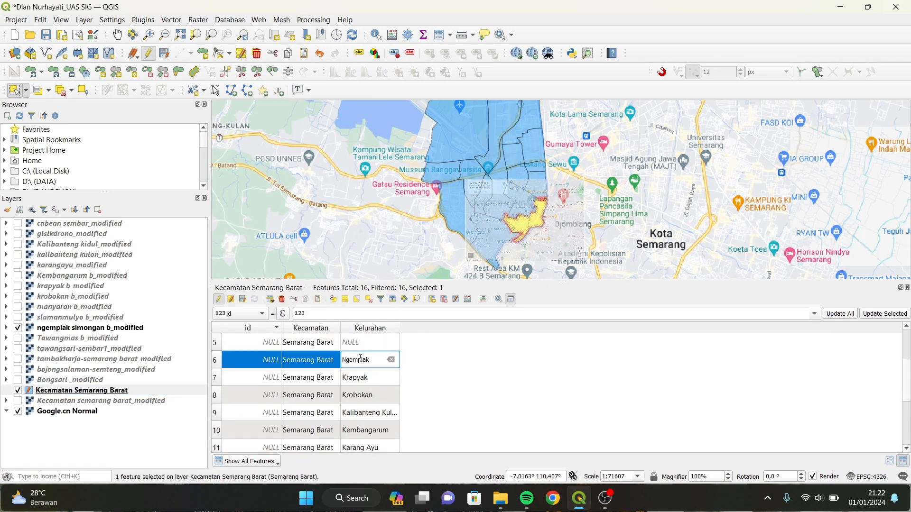
pyautogui.press('Return')
pyautogui.click(17, 327)
# Enter 'Tawangmas' as row 5's Kelurahan, using the Tawangmas reference image.
pyautogui.click(18, 337)
pyautogui.doubleClick(365, 342)
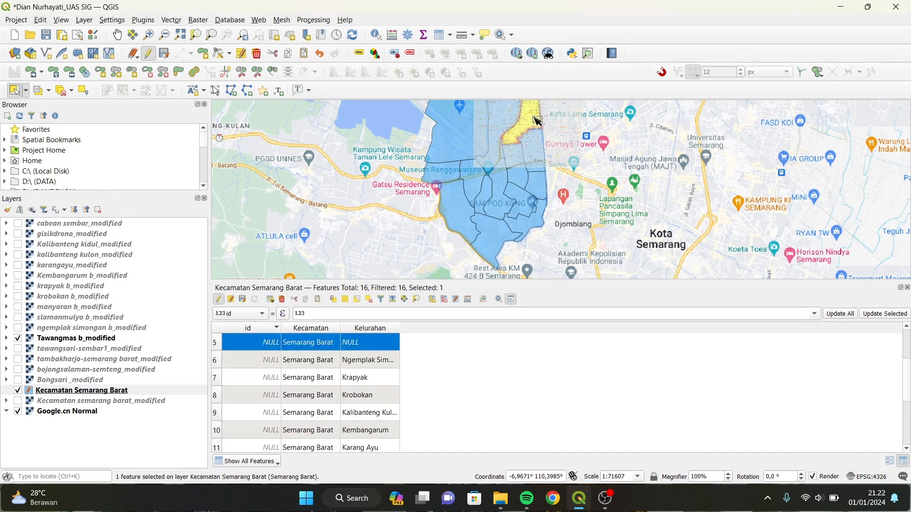
pyautogui.write('Tawangmas')
pyautogui.click(409, 341)
pyautogui.click(61, 90)
pyautogui.click(18, 338)
# Label the polygon under the Tawangsari image (row 4) with Kelurahan 'Tawangsari'.
pyautogui.click(17, 348)
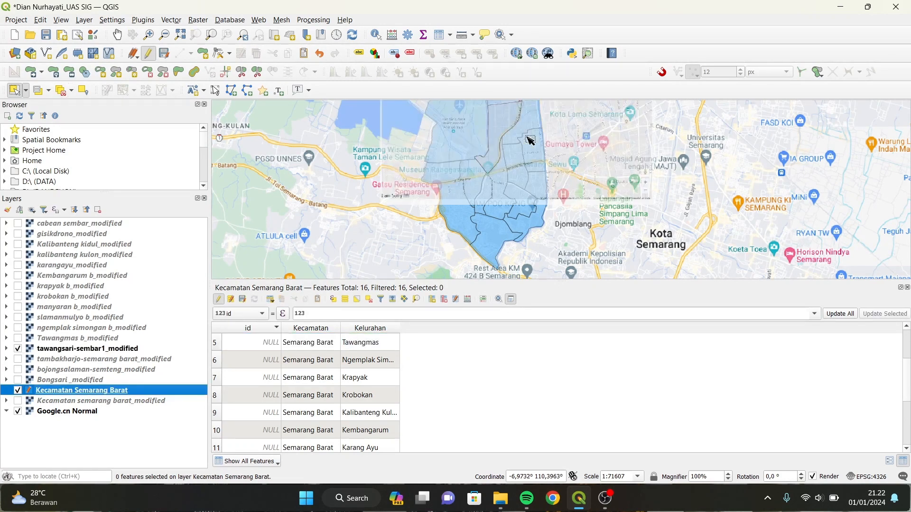
pyautogui.click(498, 121)
pyautogui.scroll(1, 346, 376)
pyautogui.doubleClick(353, 361)
pyautogui.write('Tawangsari')
pyautogui.press('Return')
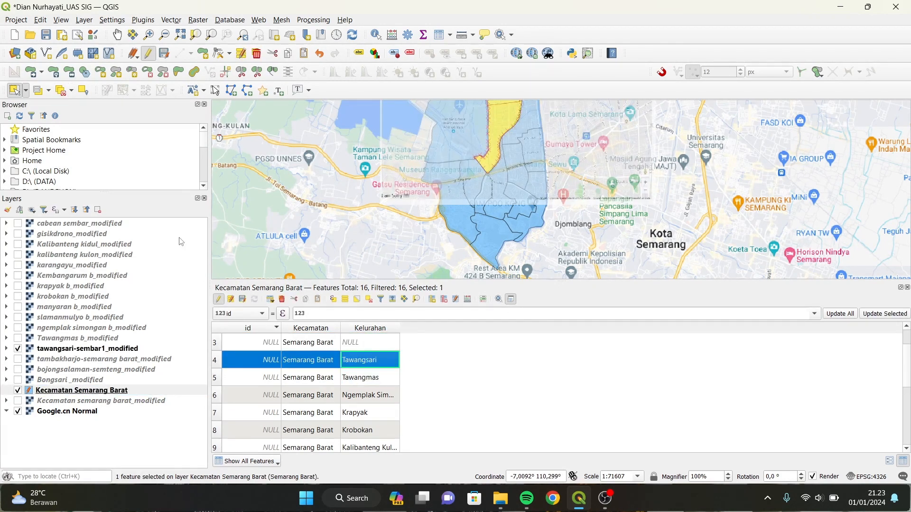
pyautogui.click(61, 90)
pyautogui.click(17, 349)
# Label the polygon under the Tambakharjo image (row 1) with Kelurahan 'Tambakharjarjo'.
pyautogui.click(17, 359)
pyautogui.click(471, 136)
pyautogui.scroll(1, 373, 361)
pyautogui.doubleClick(373, 341)
pyautogui.write('Tambakharj')
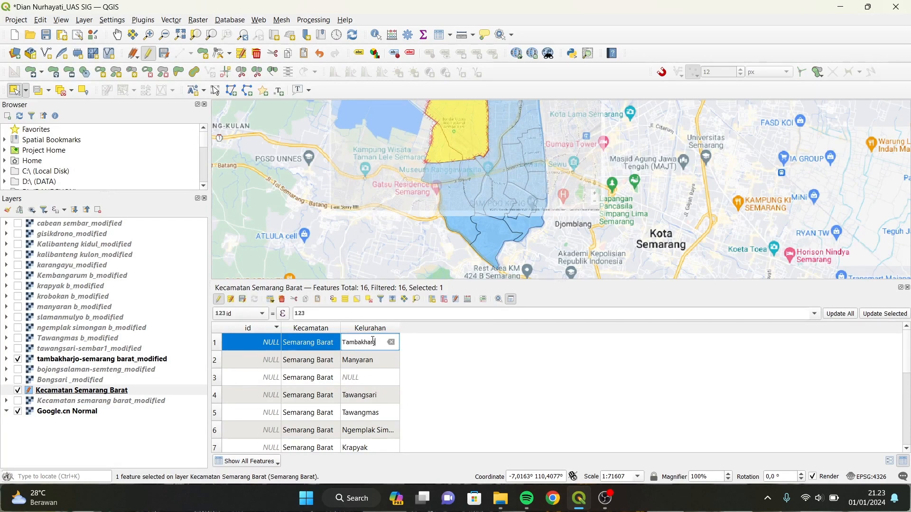
pyautogui.write('arjo')
pyautogui.press('Return')
pyautogui.click(61, 90)
pyautogui.click(17, 359)
# Label the polygon under the Bojongsalaman image (row 3) with Kelurahan 'Bojongsalaman'.
pyautogui.click(18, 369)
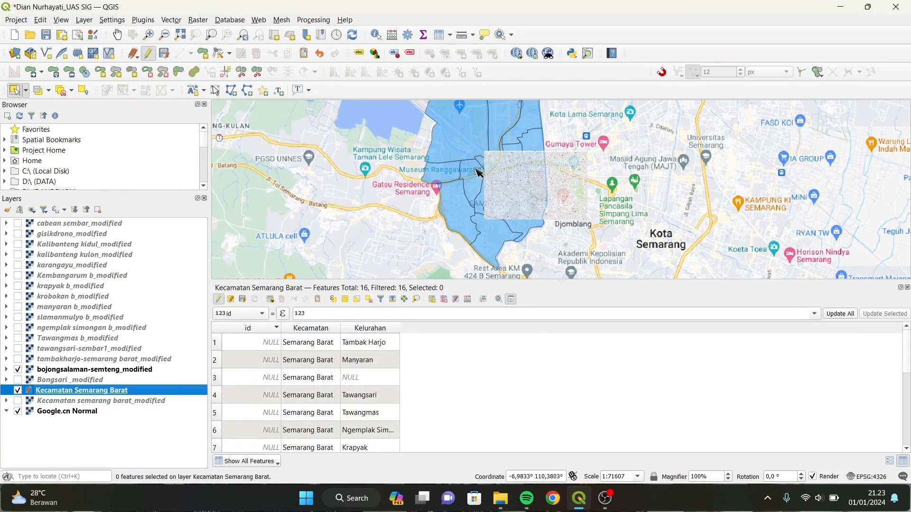
pyautogui.scroll(1, 576, 169)
pyautogui.click(499, 202)
pyautogui.doubleClick(370, 377)
pyautogui.write('Bojongsalaman')
pyautogui.press('Return')
pyautogui.click(61, 90)
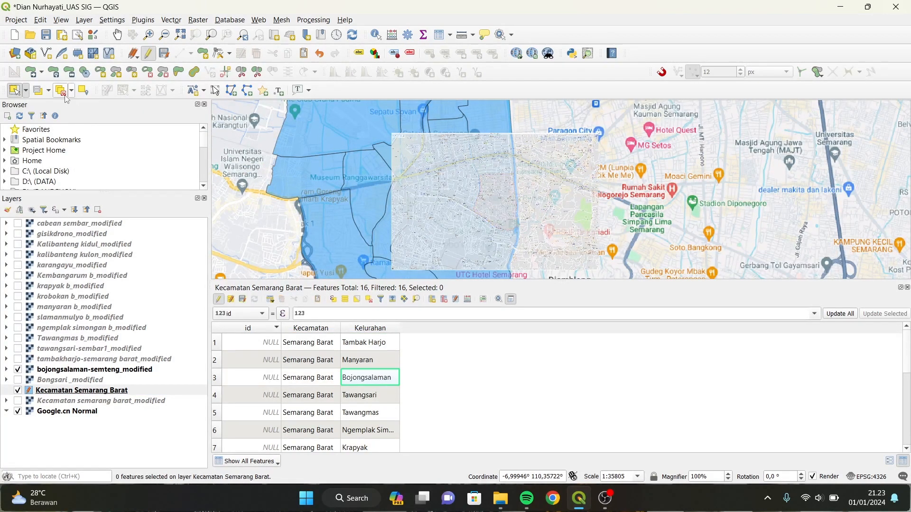
pyautogui.click(18, 370)
# Label the polygon under the Bongsari image (row 16) with Kelurahan 'Bongsari' and hide the image.
pyautogui.click(17, 380)
pyautogui.scroll(-1, 505, 182)
pyautogui.scroll(1, 528, 212)
pyautogui.click(459, 205)
pyautogui.scroll(-3, 370, 378)
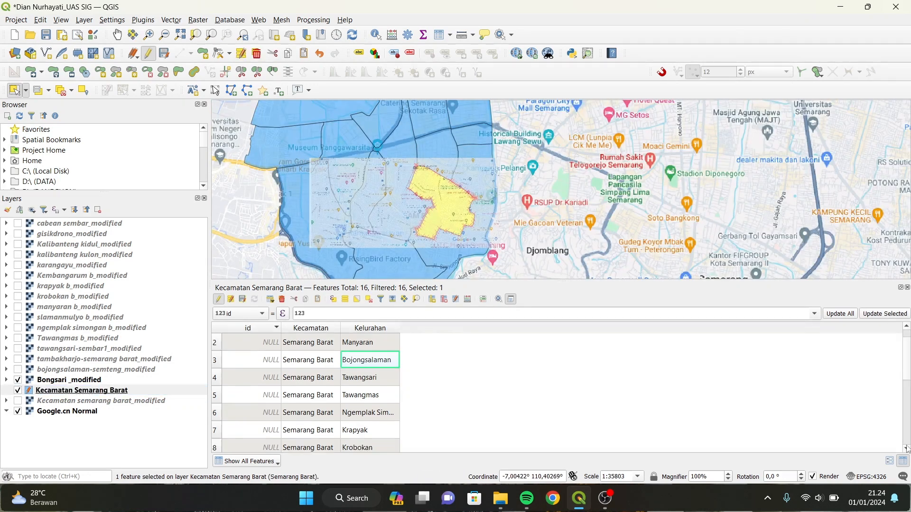
pyautogui.doubleClick(370, 447)
pyautogui.write('Bongsari')
pyautogui.press('Return')
pyautogui.click(17, 380)
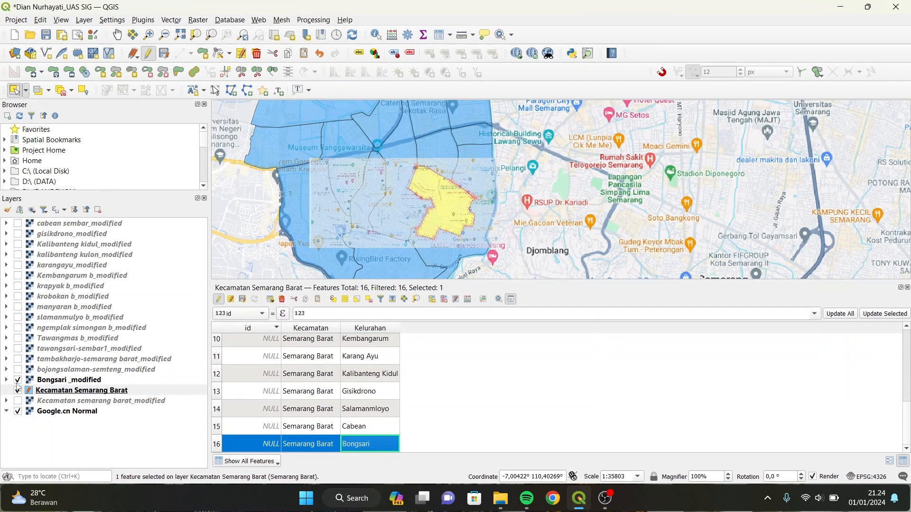
pyautogui.click(61, 90)
pyautogui.scroll(-1, 426, 171)
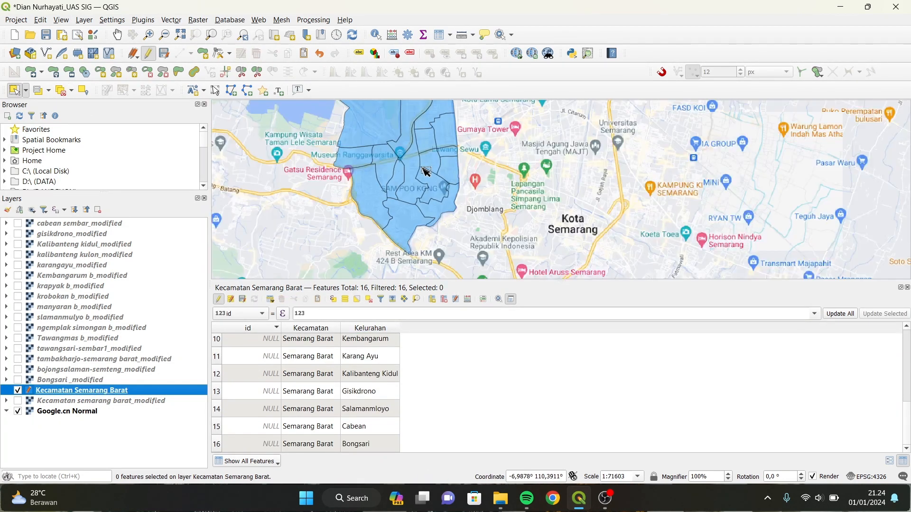
pyautogui.click(117, 35)
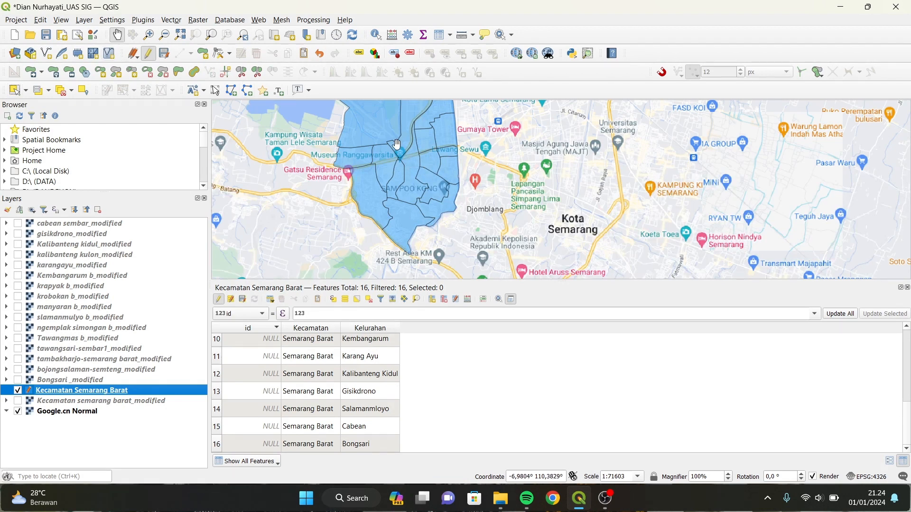
# Recenter the map, save the Kelurahan edits to the layer, and deselect all 16 features.
pyautogui.moveTo(398, 146); pyautogui.dragTo(484, 179)
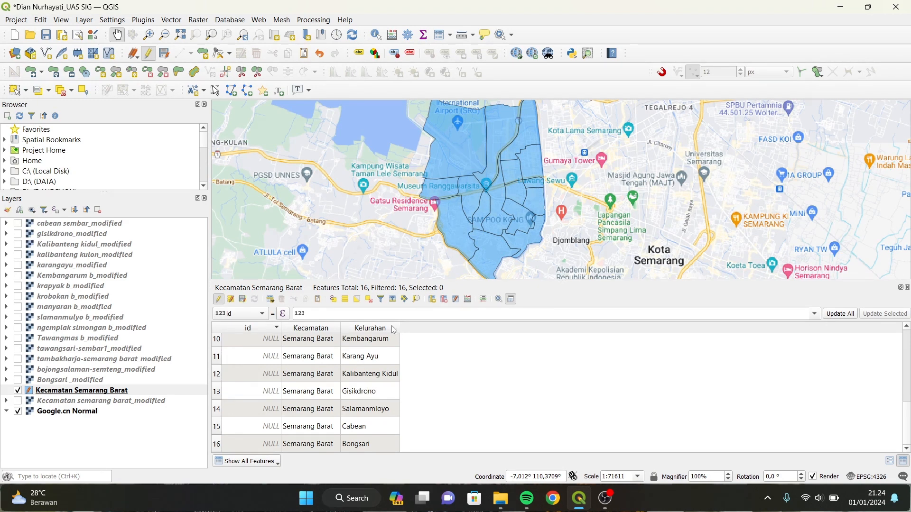
pyautogui.click(350, 300)
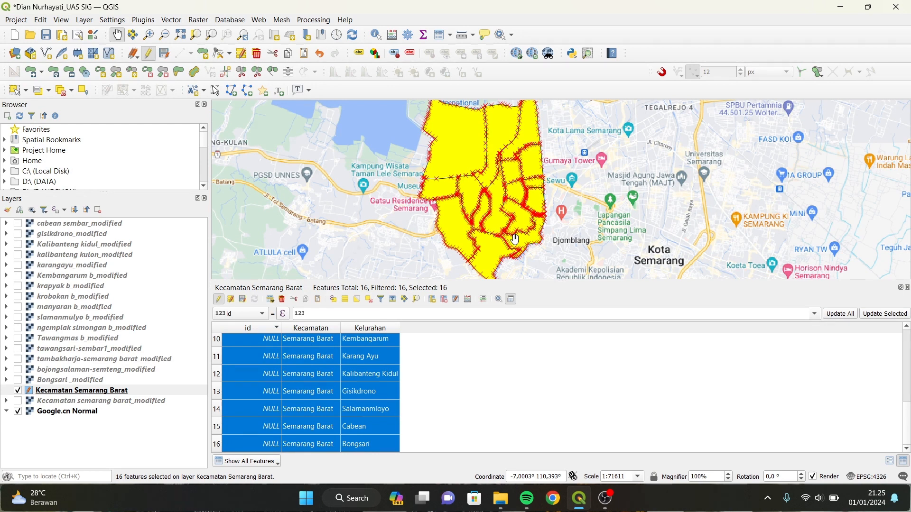
pyautogui.click(243, 300)
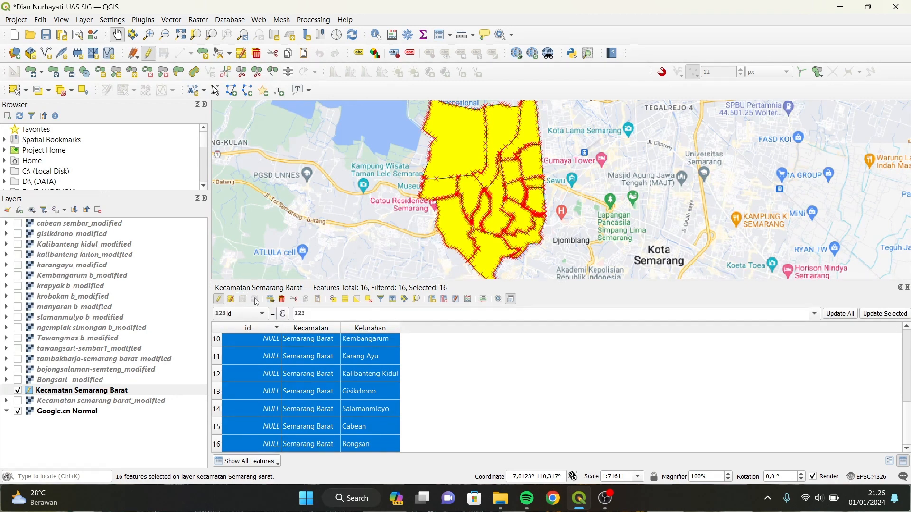
pyautogui.click(369, 299)
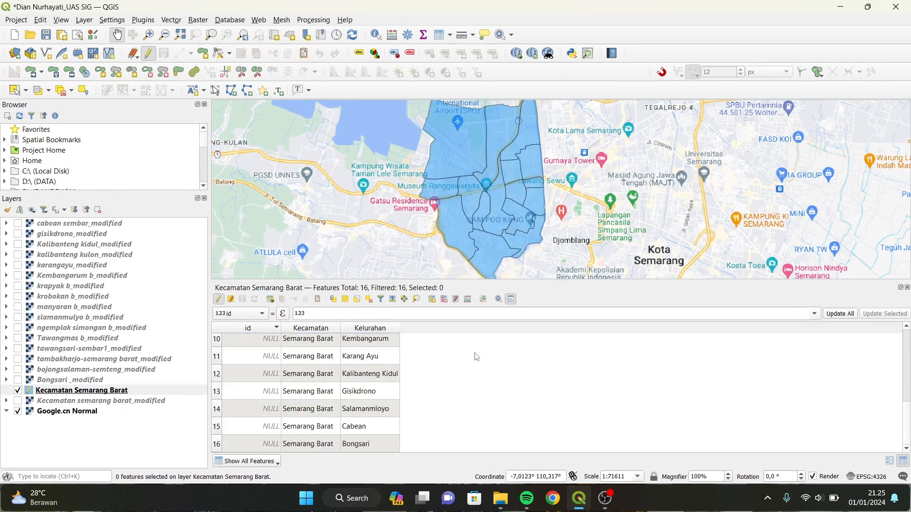
# Undock the attribute table, widen the Kelurahan column to show full names, then close it.
pyautogui.click(510, 299)
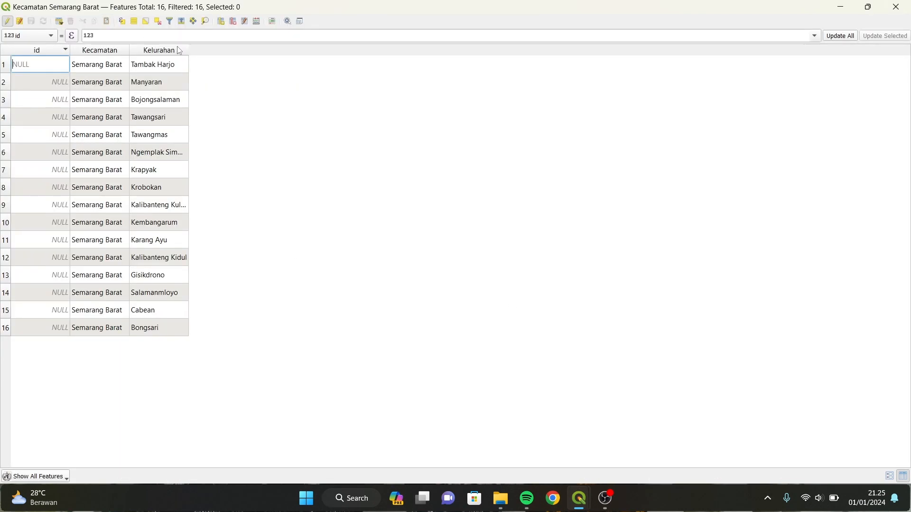
pyautogui.moveTo(187, 50); pyautogui.dragTo(226, 51)
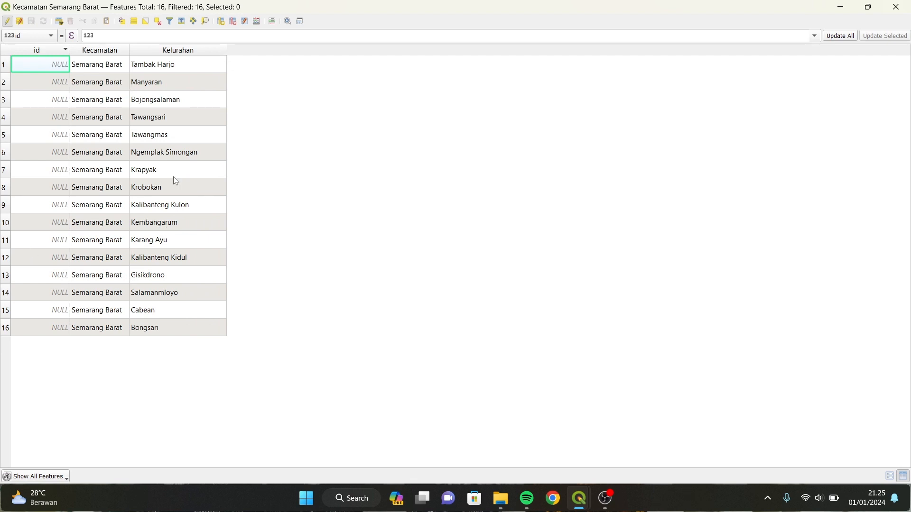
pyautogui.click(894, 7)
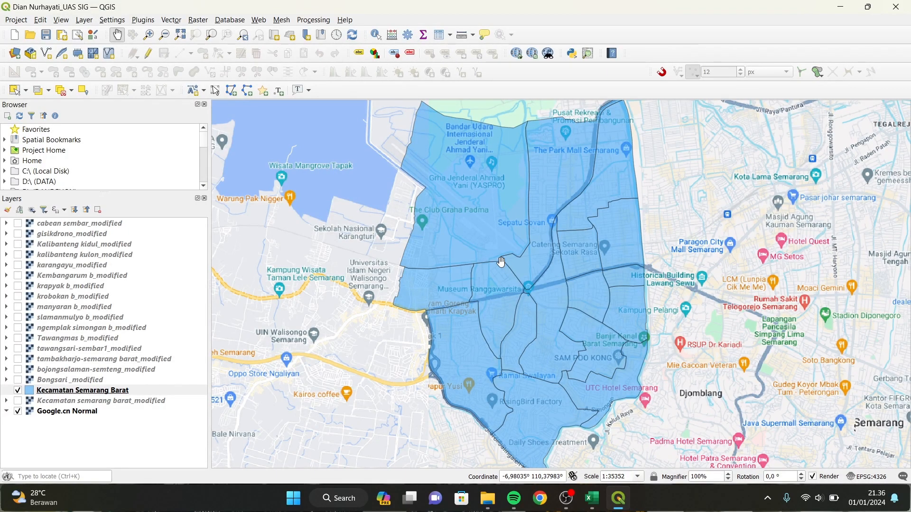
pyautogui.click(144, 21)
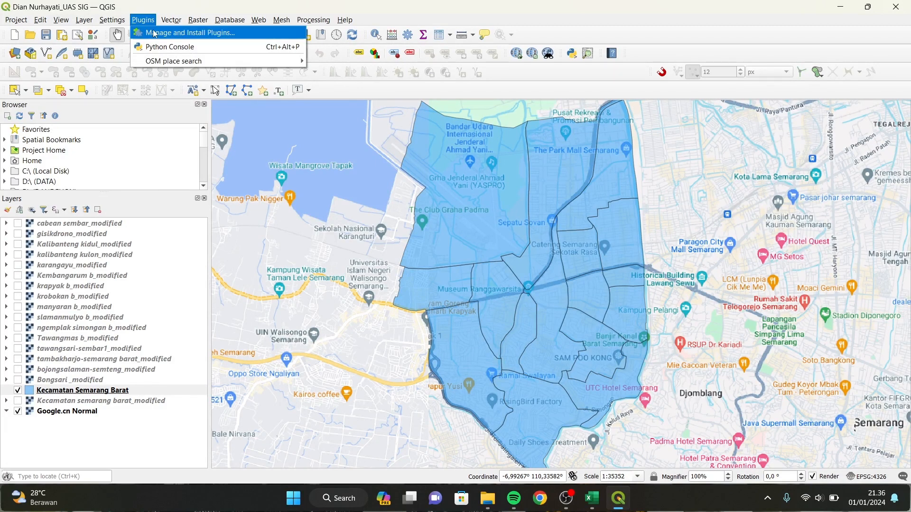
pyautogui.click(153, 33)
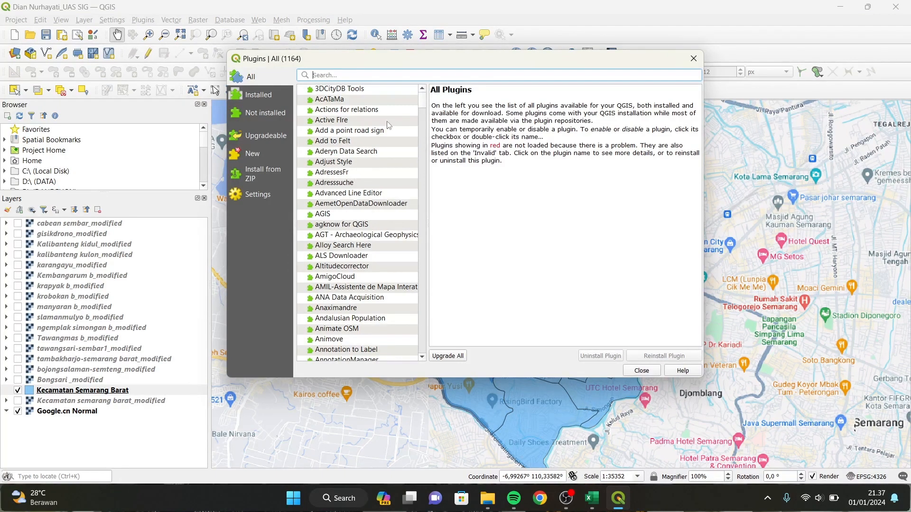
pyautogui.moveTo(424, 107); pyautogui.dragTo(433, 324)
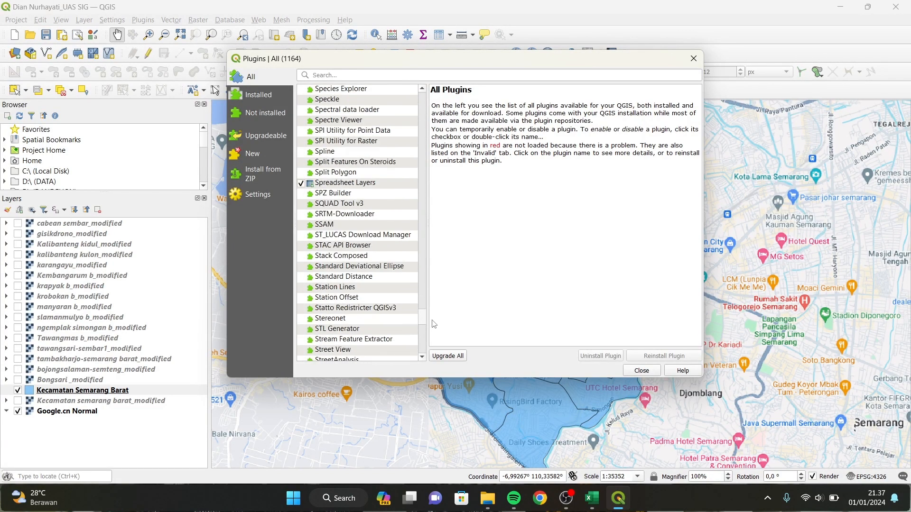
pyautogui.click(379, 184)
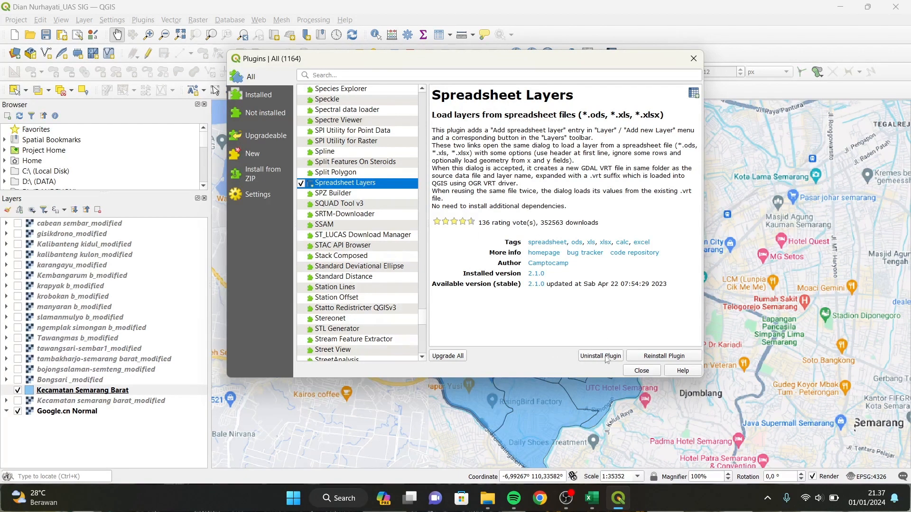
pyautogui.click(642, 371)
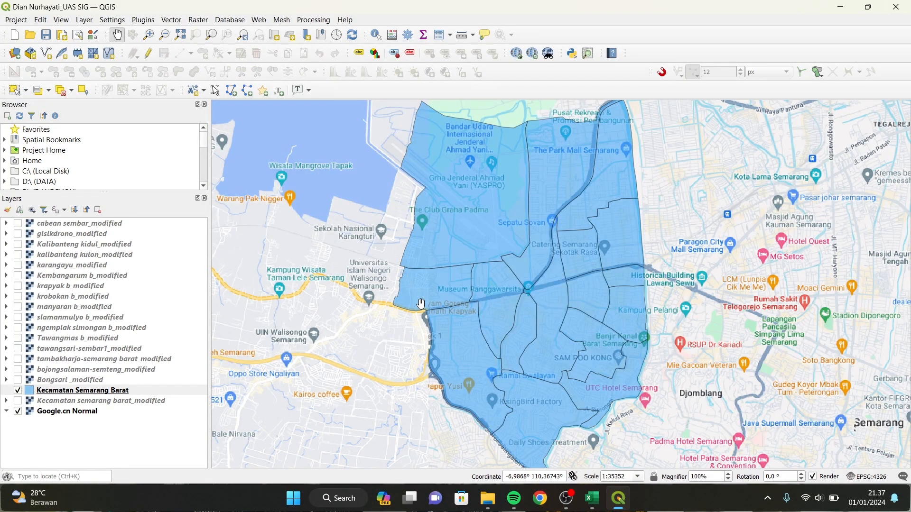
pyautogui.click(592, 498)
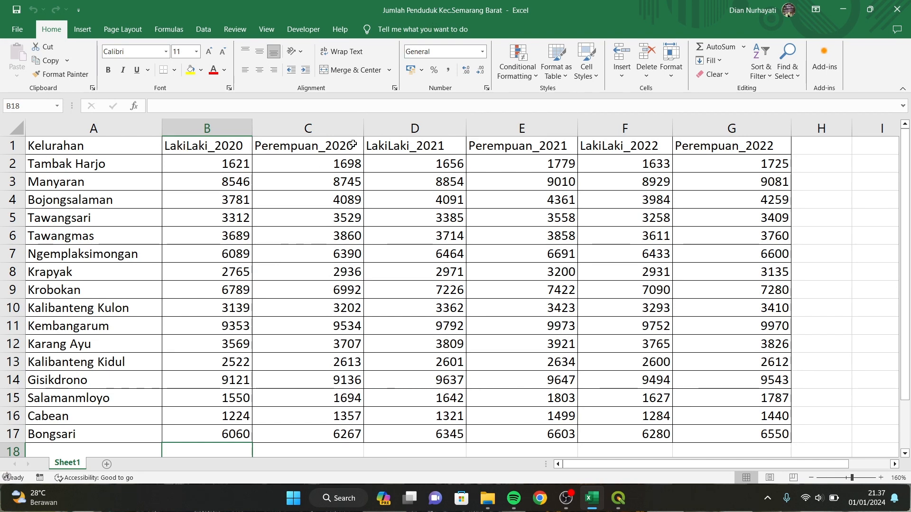
pyautogui.click(618, 498)
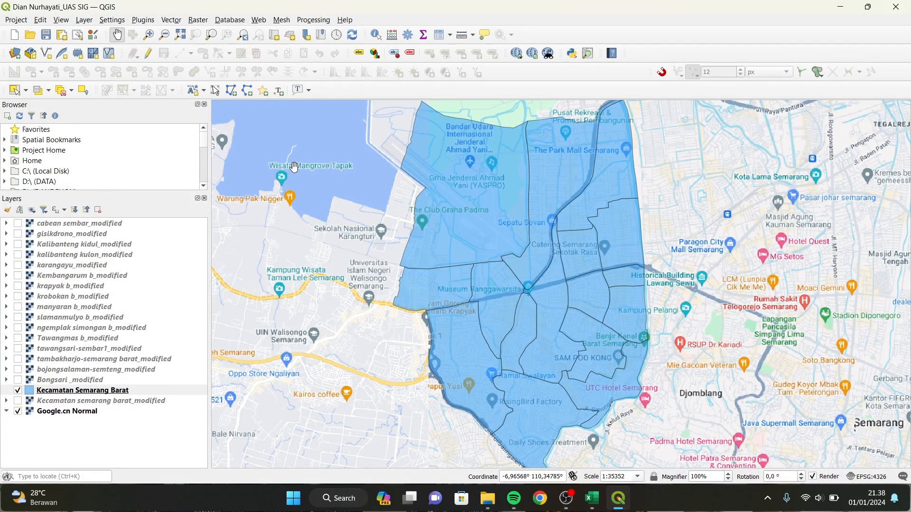
# Start adding a spreadsheet layer from the Layer menu's Add Layer options.
pyautogui.click(149, 391)
pyautogui.rightClick(150, 392)
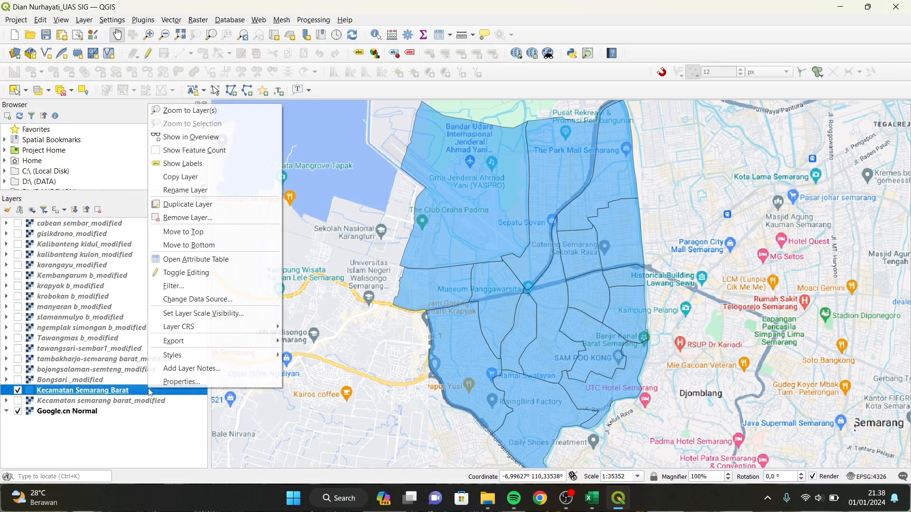
pyautogui.click(149, 392)
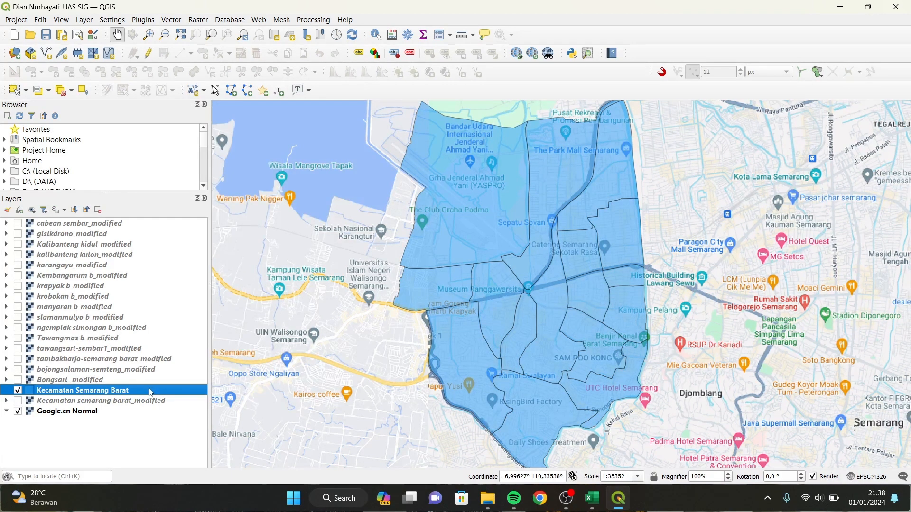
pyautogui.click(83, 20)
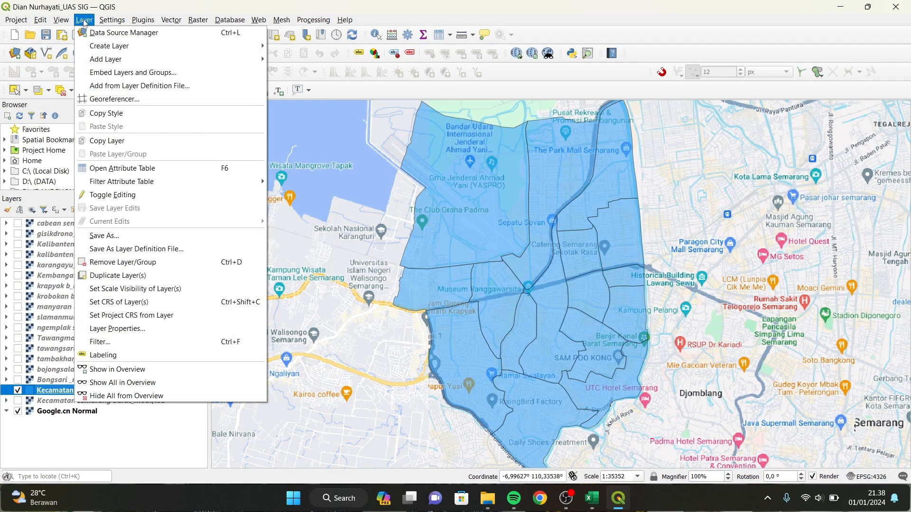
pyautogui.moveTo(119, 61)
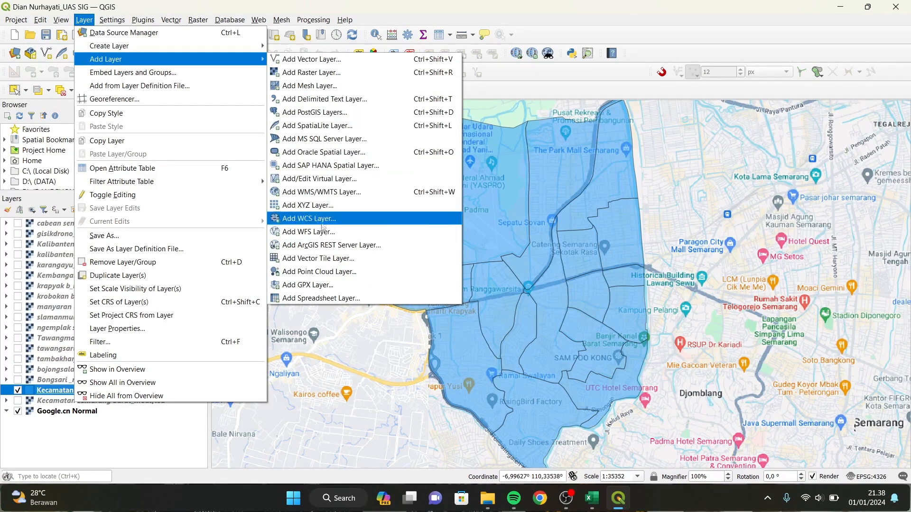
pyautogui.click(388, 297)
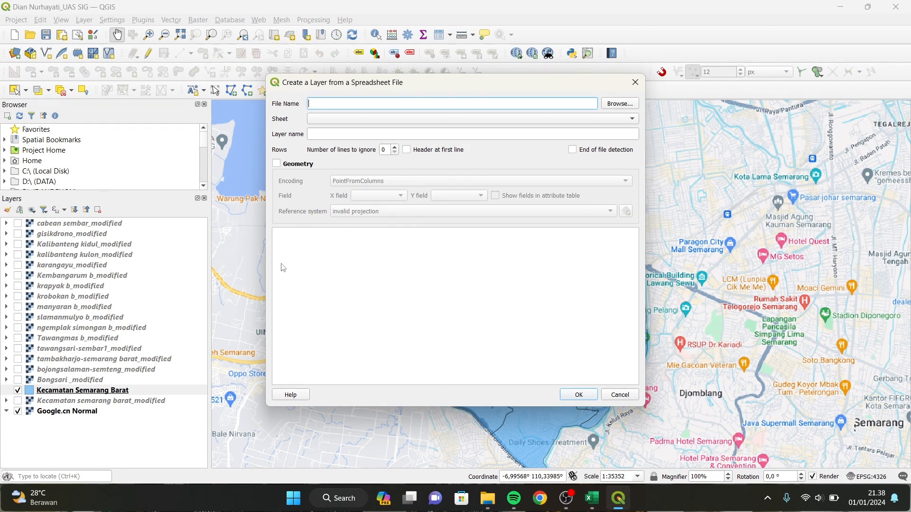
# Browse to the UAS SIG folder and choose the Jumlah Penduduk population workbook.
pyautogui.click(618, 105)
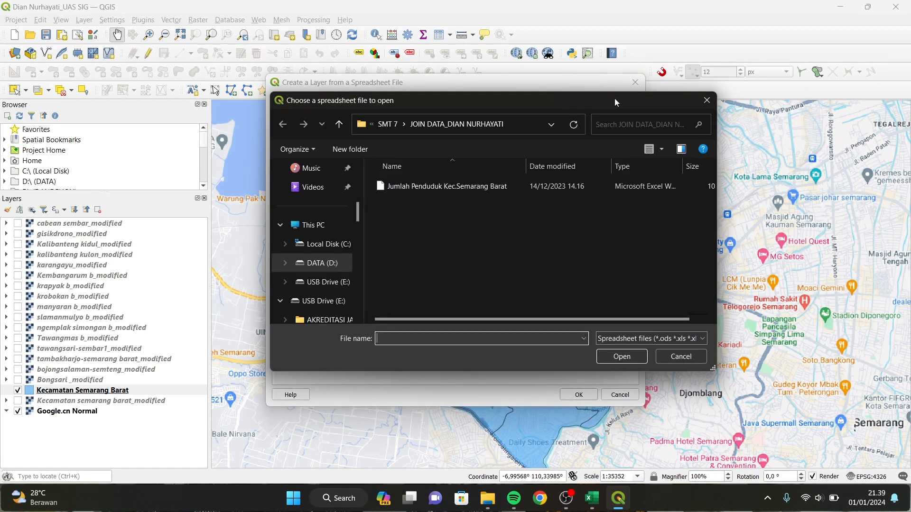
pyautogui.click(389, 124)
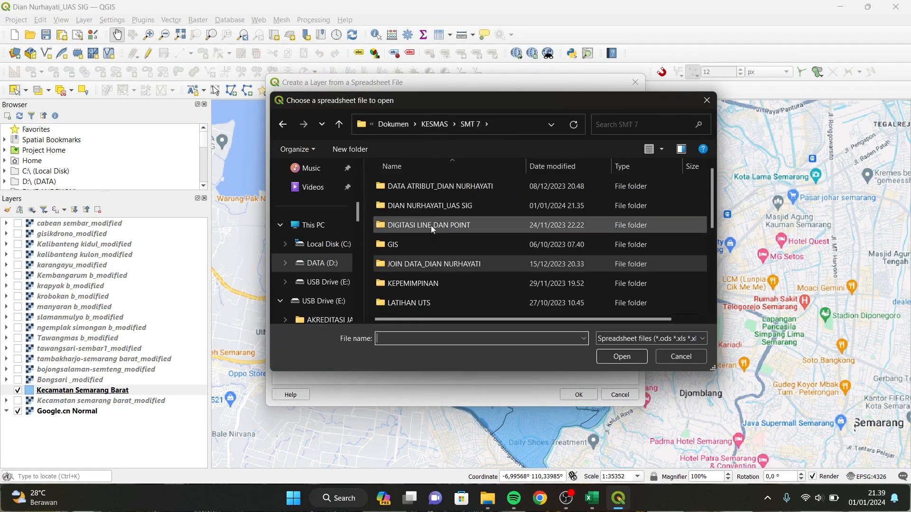
pyautogui.scroll(-1, 448, 269)
pyautogui.scroll(1, 449, 270)
pyautogui.doubleClick(448, 205)
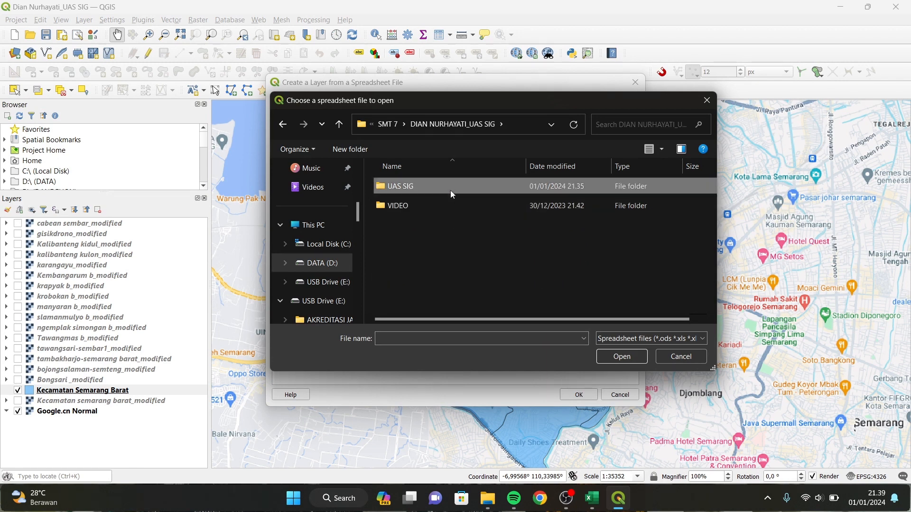
pyautogui.doubleClick(451, 190)
pyautogui.click(507, 189)
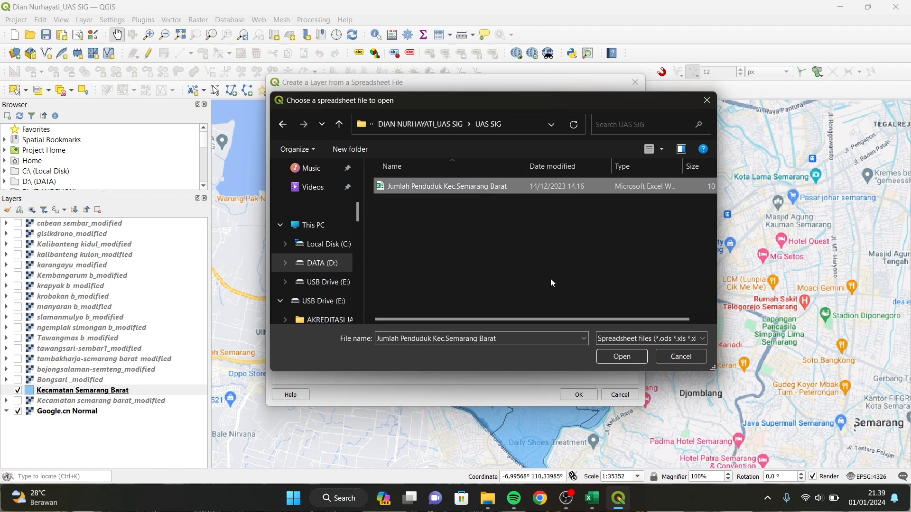
pyautogui.click(621, 356)
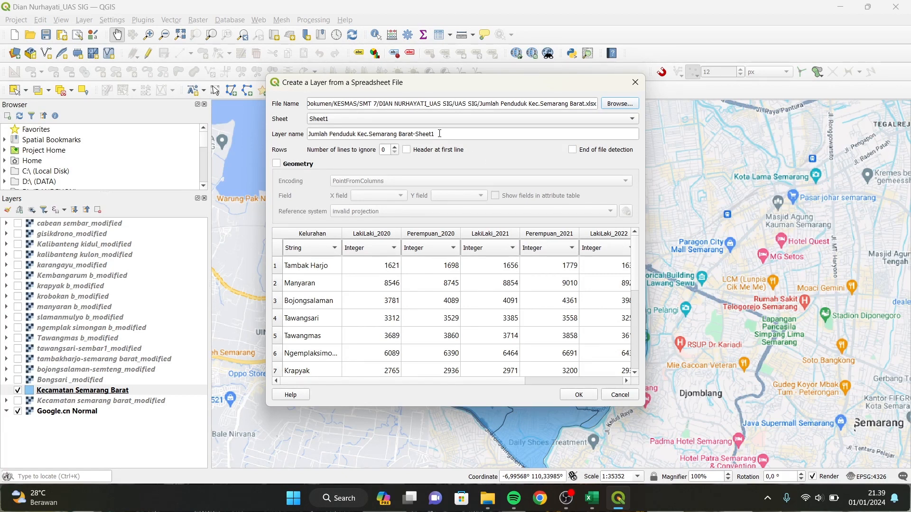
# Name the layer 'Data Jumlah Penduduk' and add it to the project.
pyautogui.press('BackSpace')
pyautogui.press('BackSpace')
pyautogui.press('BackSpace')
pyautogui.press('BackSpace')
pyautogui.press('BackSpace')
pyautogui.press('BackSpace')
pyautogui.press('BackSpace')
pyautogui.press('BackSpace')
pyautogui.press('BackSpace')
pyautogui.press('BackSpace')
pyautogui.press('BackSpace')
pyautogui.press('BackSpace')
pyautogui.press('BackSpace')
pyautogui.press('BackSpace')
pyautogui.press('BackSpace')
pyautogui.press('BackSpace')
pyautogui.press('BackSpace')
pyautogui.press('BackSpace')
pyautogui.press('BackSpace')
pyautogui.press('BackSpace')
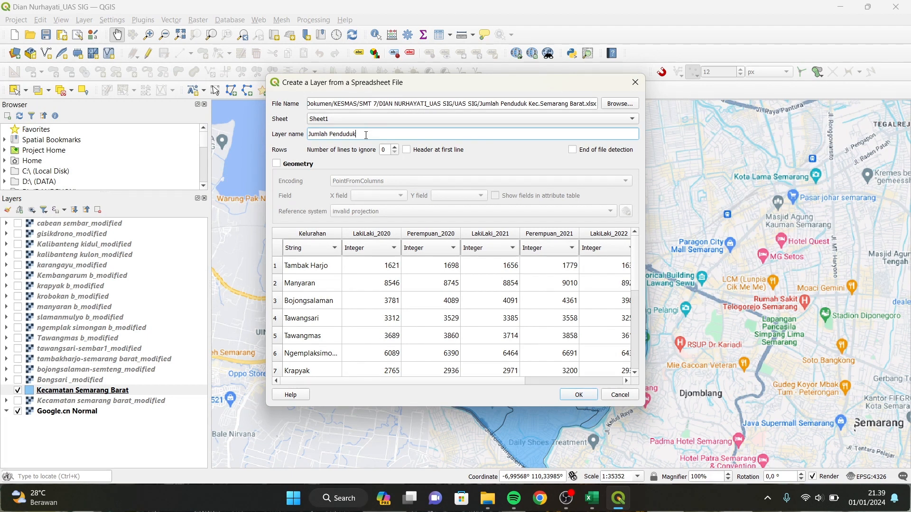
pyautogui.press('Home')
pyautogui.write('Data')
pyautogui.click(584, 395)
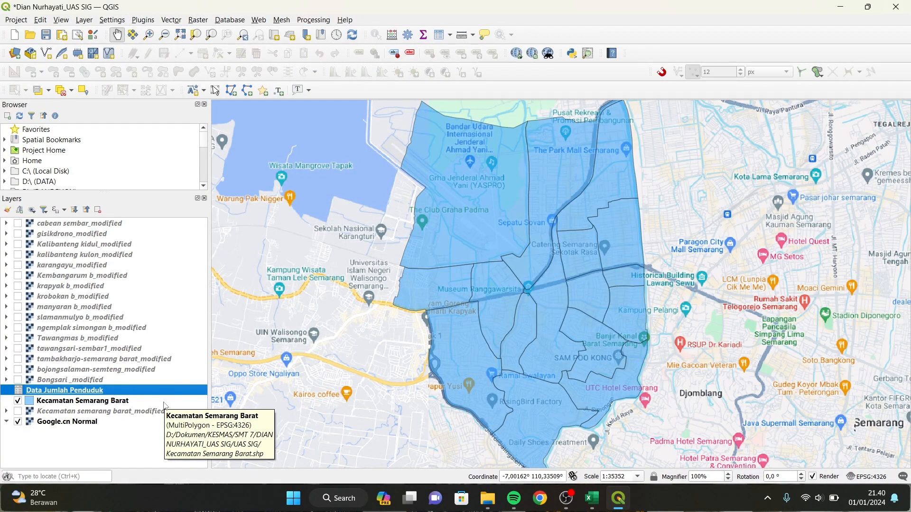
pyautogui.rightClick(133, 390)
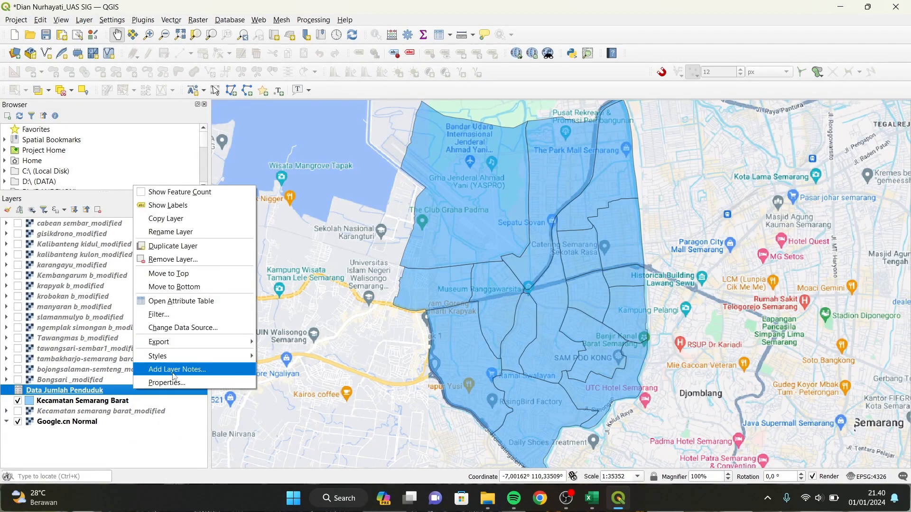
pyautogui.click(225, 302)
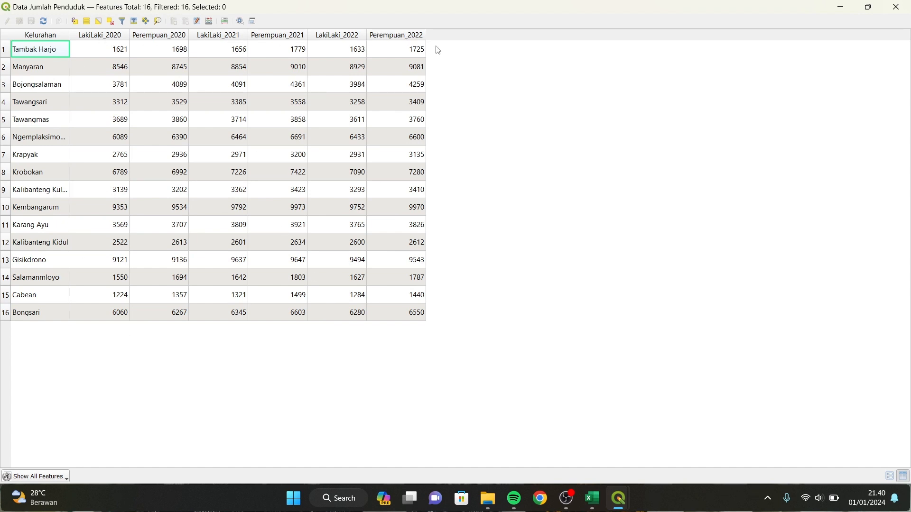
pyautogui.click(896, 7)
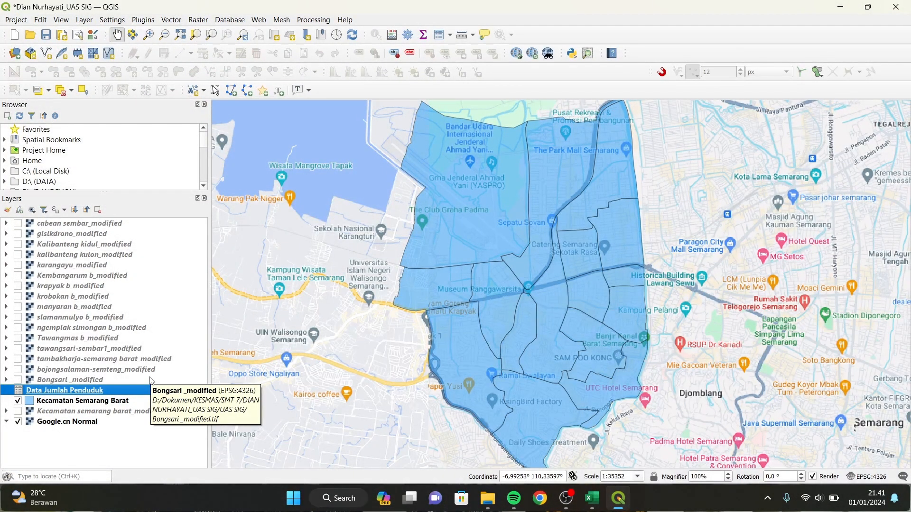
pyautogui.click(90, 406)
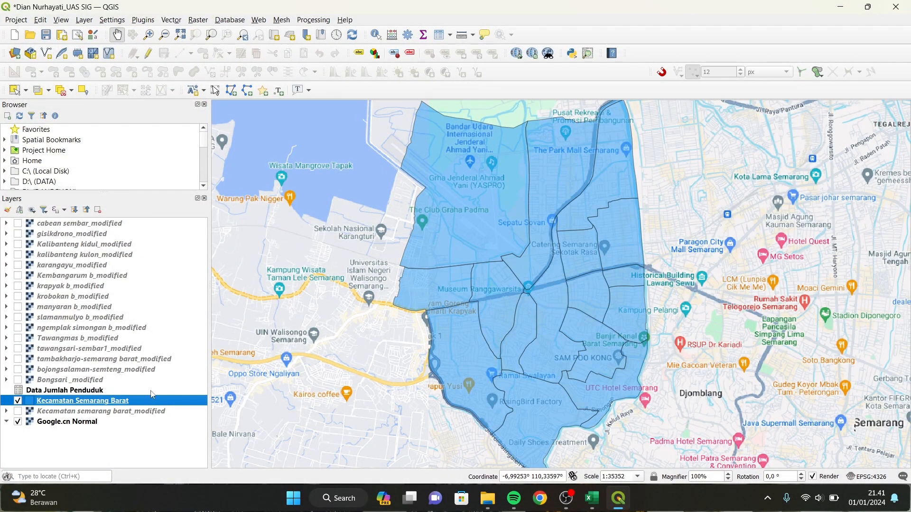
pyautogui.rightClick(160, 401)
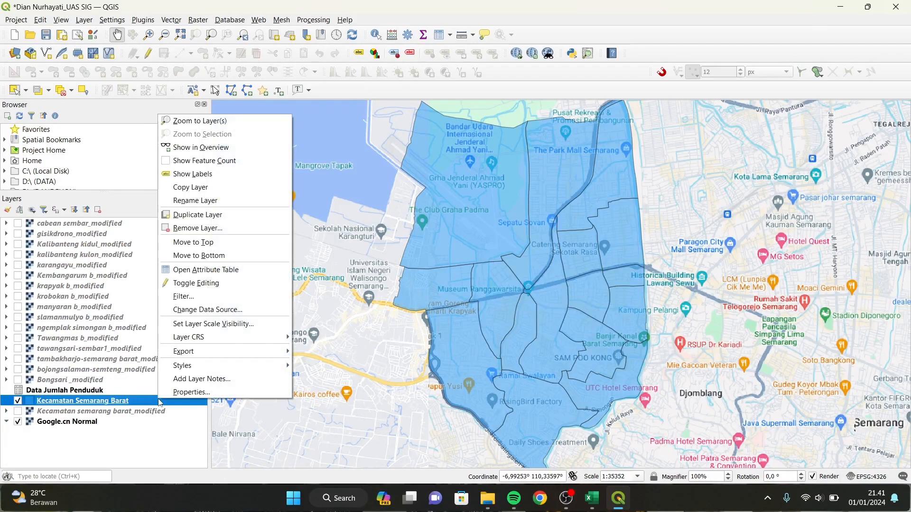
# Add a join from Kecamatan Semarang Barat to Data Jumlah Penduduk, matching Kelurahan to Kelurahan.
pyautogui.click(269, 389)
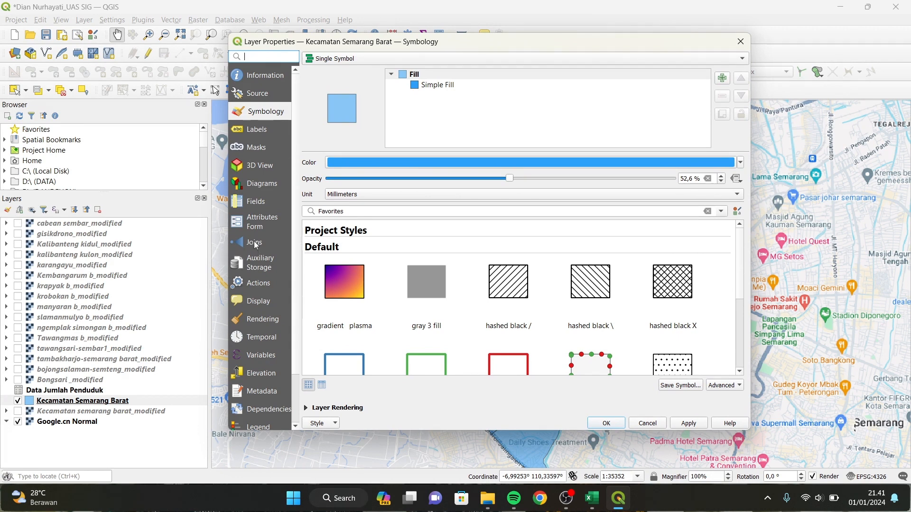
pyautogui.click(255, 245)
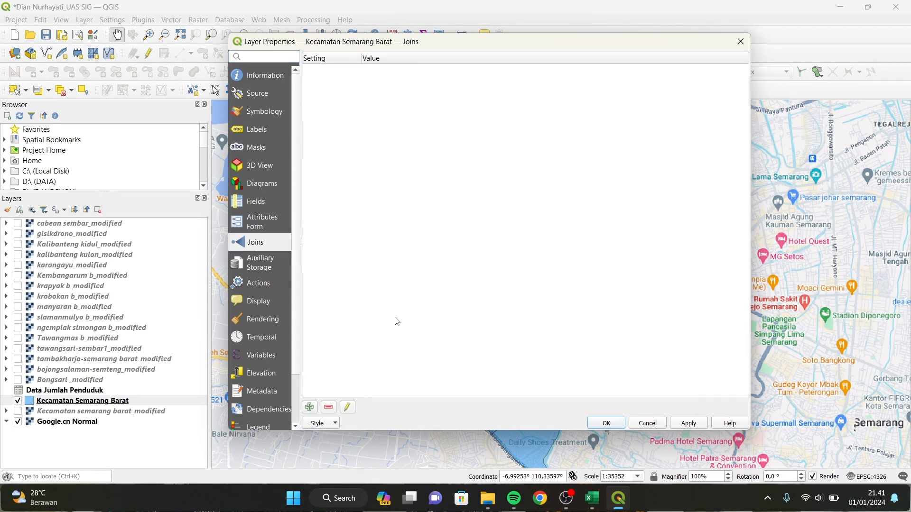
pyautogui.click(311, 408)
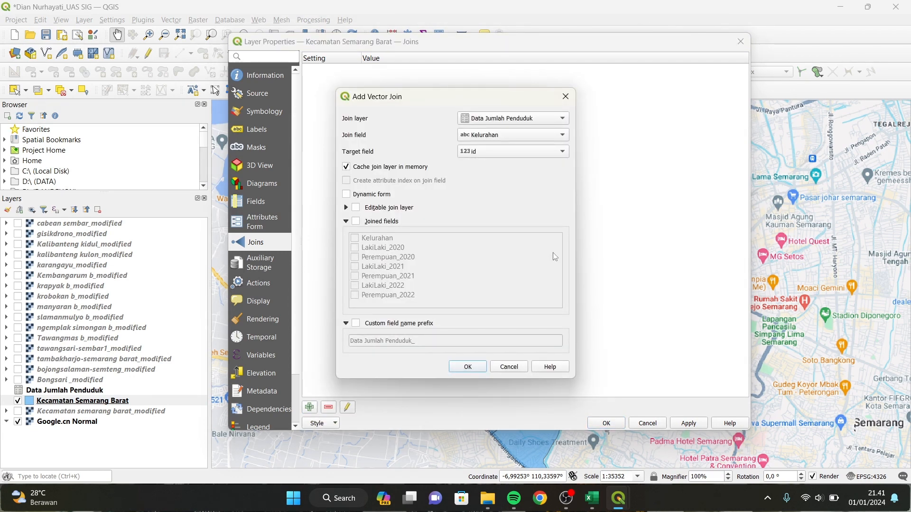
pyautogui.click(550, 122)
pyautogui.click(562, 123)
pyautogui.click(544, 132)
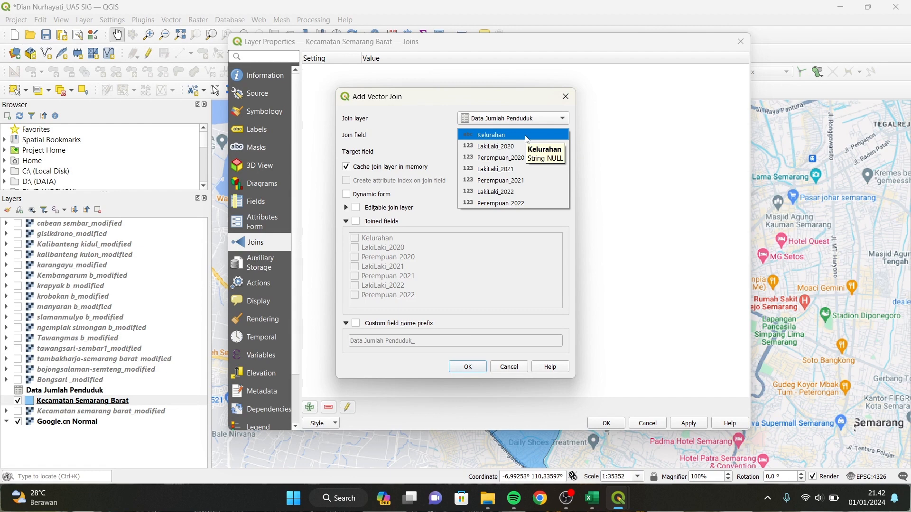
pyautogui.click(526, 137)
pyautogui.click(486, 153)
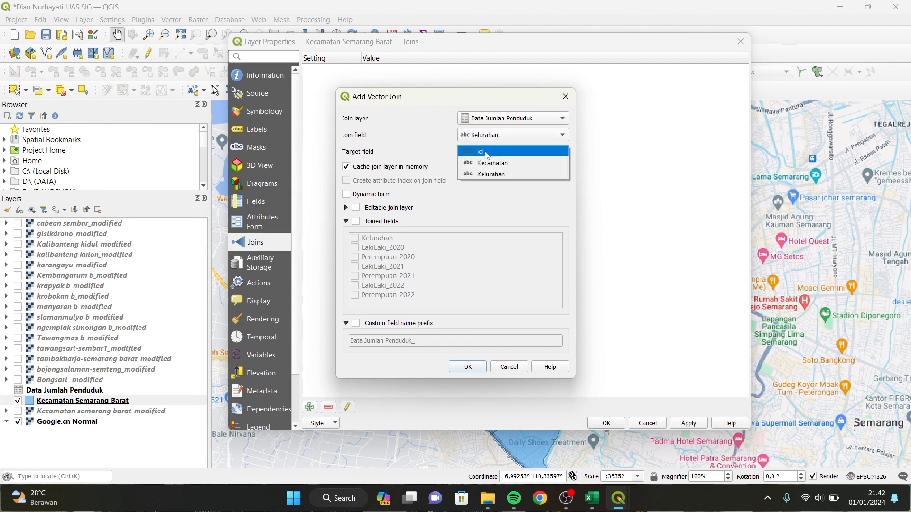
pyautogui.click(491, 175)
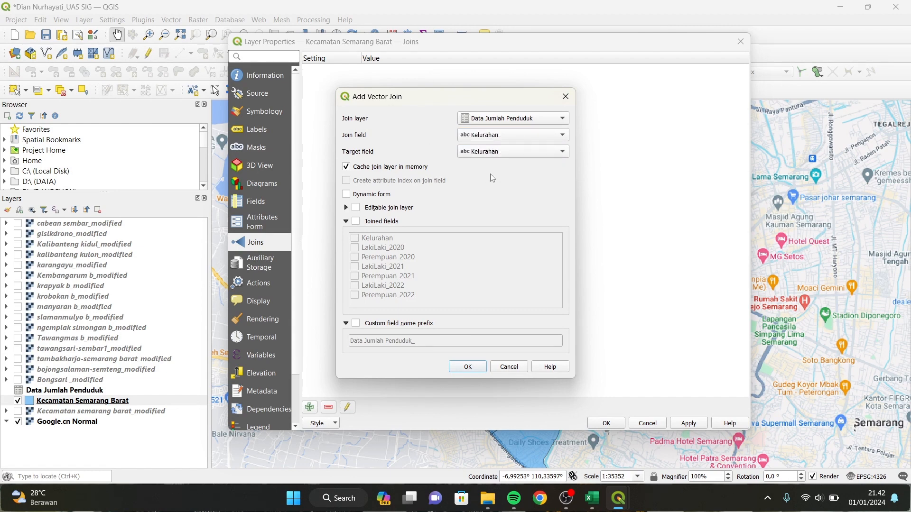
# Limit the joined fields to LakiLaki and Perempuan for 2020, 2021 and 2022.
pyautogui.click(356, 222)
pyautogui.click(354, 248)
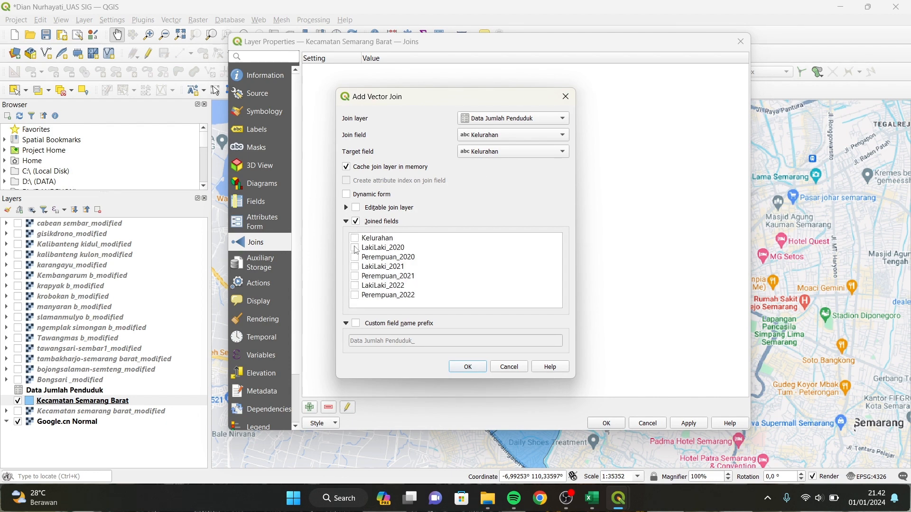
pyautogui.click(355, 257)
pyautogui.click(355, 267)
pyautogui.click(355, 276)
pyautogui.click(354, 285)
pyautogui.click(355, 295)
# Set the joined field prefix to Jumlah_, then confirm and apply the join.
pyautogui.click(356, 323)
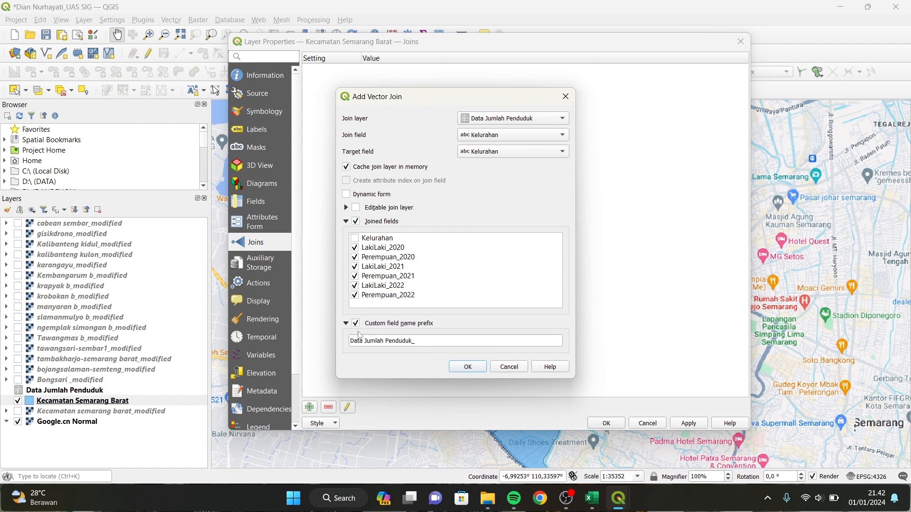
pyautogui.click(413, 341)
pyautogui.press('BackSpace')
pyautogui.press('BackSpace')
pyautogui.press('BackSpace')
pyautogui.press('BackSpace')
pyautogui.press('BackSpace')
pyautogui.press('BackSpace')
pyautogui.press('BackSpace')
pyautogui.press('BackSpace')
pyautogui.press('BackSpace')
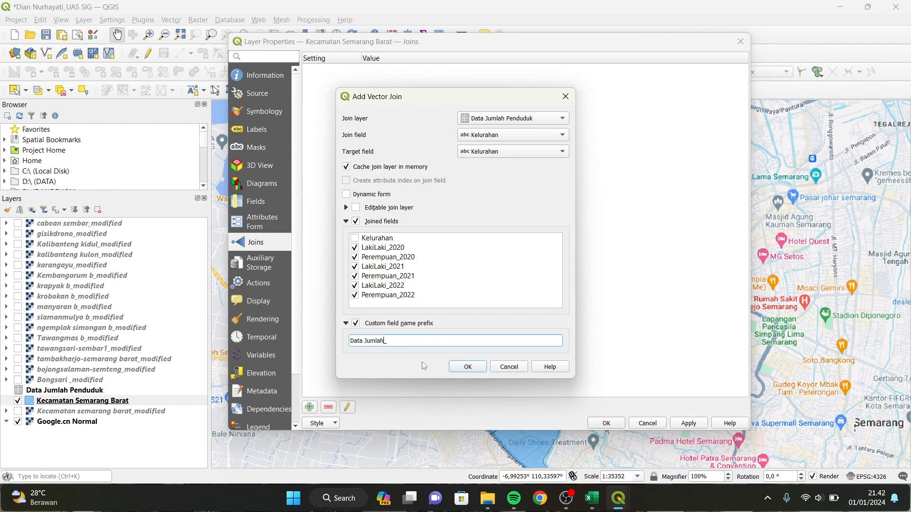
pyautogui.click(365, 341)
pyautogui.press('BackSpace')
pyautogui.press('BackSpace')
pyautogui.press('BackSpace')
pyautogui.press('BackSpace')
pyautogui.press('BackSpace')
pyautogui.click(466, 368)
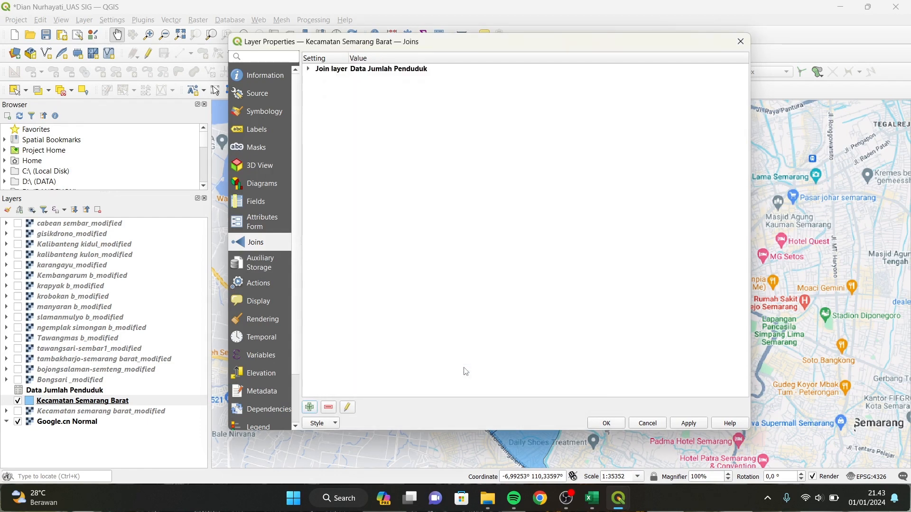
pyautogui.click(433, 69)
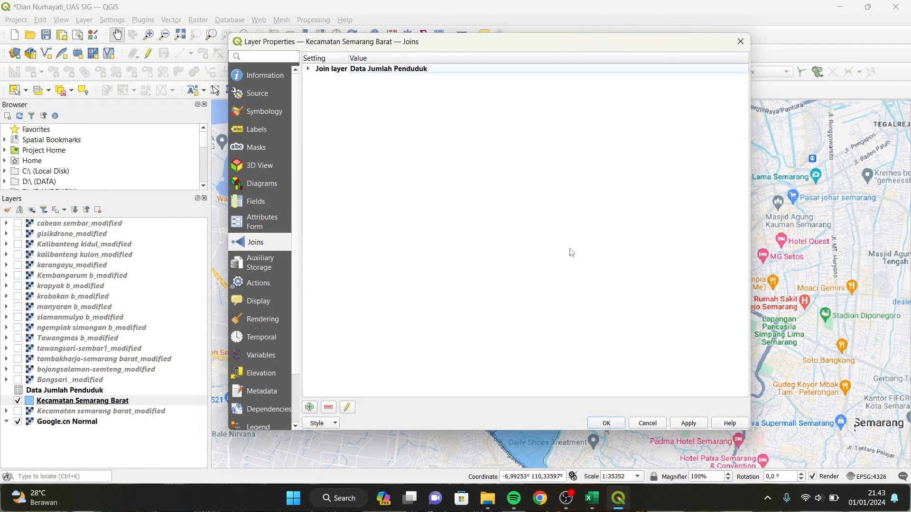
pyautogui.click(689, 423)
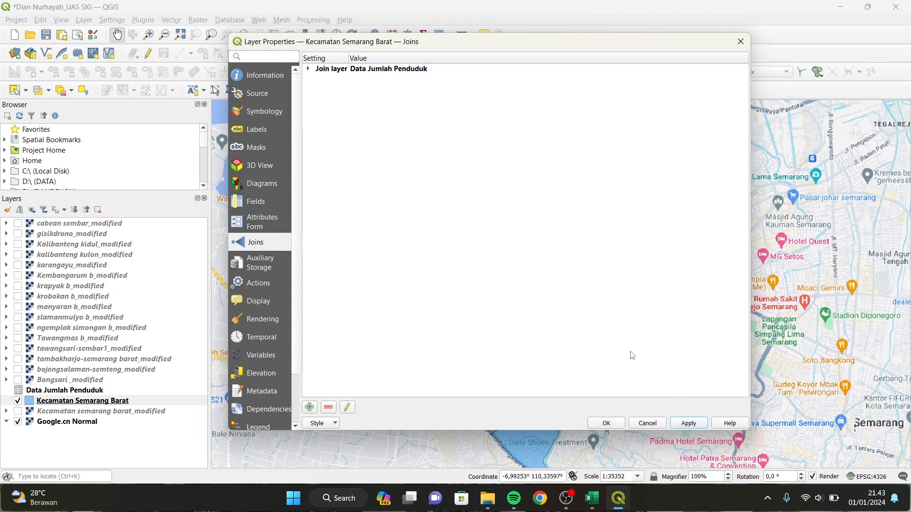
pyautogui.click(606, 423)
pyautogui.rightClick(143, 402)
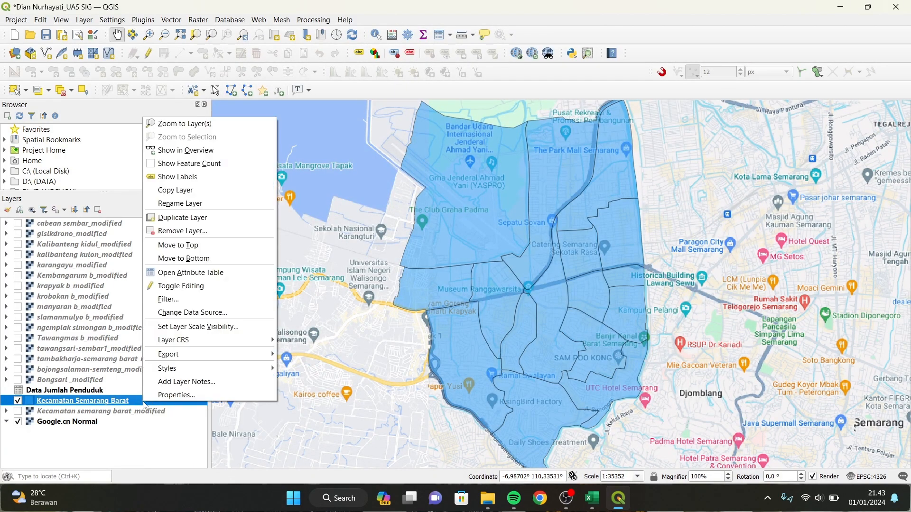
pyautogui.click(219, 273)
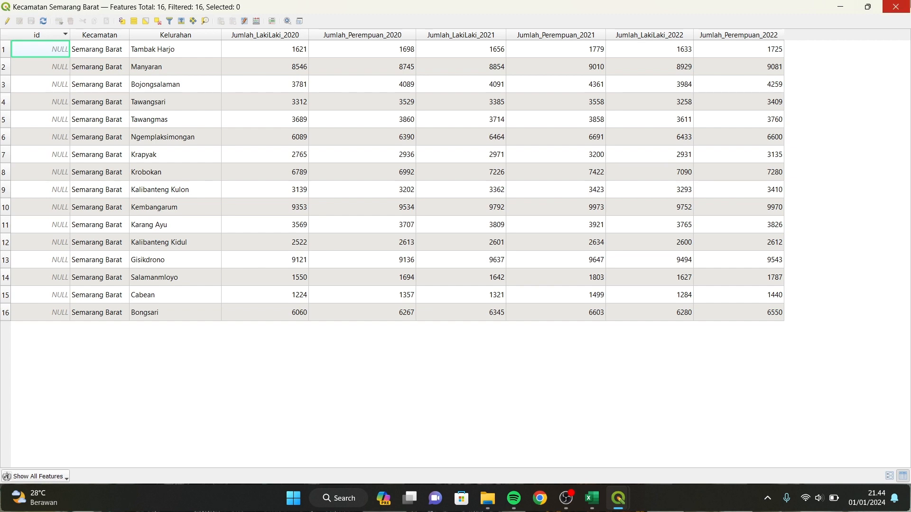
pyautogui.click(896, 6)
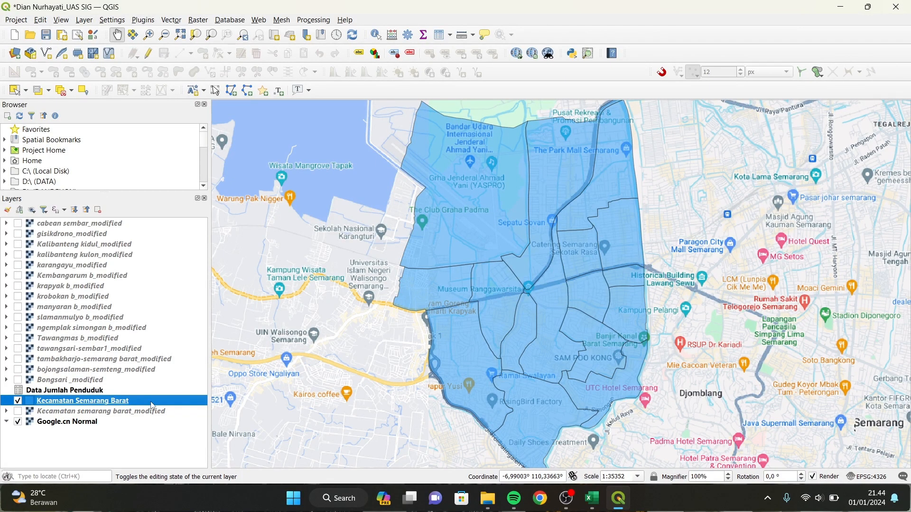
# Export the joined Kecamatan Semarang Barat features as Jumlah Penduduk.shp in the UAS SIG folder.
pyautogui.rightClick(152, 406)
pyautogui.moveTo(278, 353)
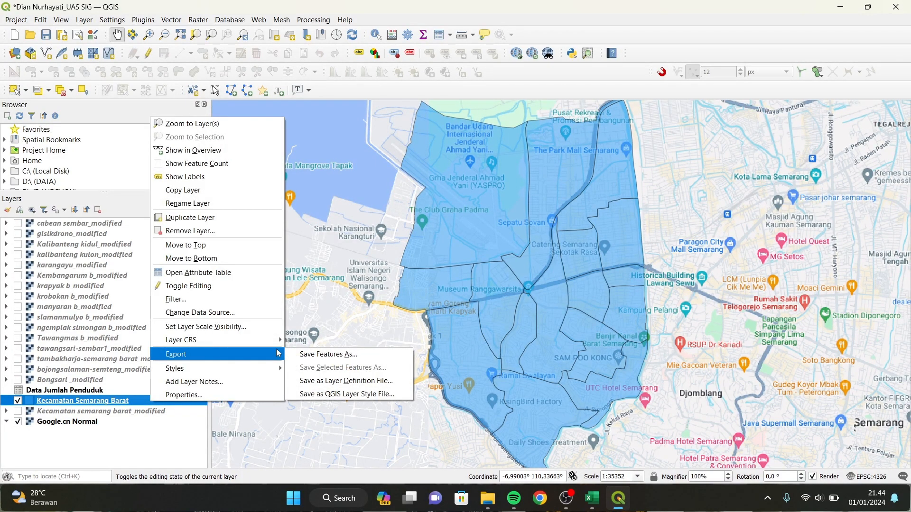
pyautogui.click(329, 355)
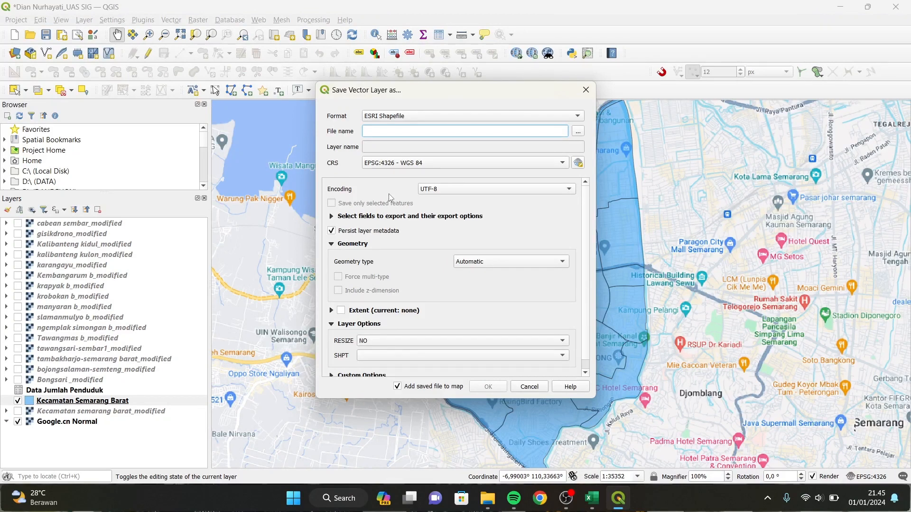
pyautogui.click(578, 131)
pyautogui.click(437, 133)
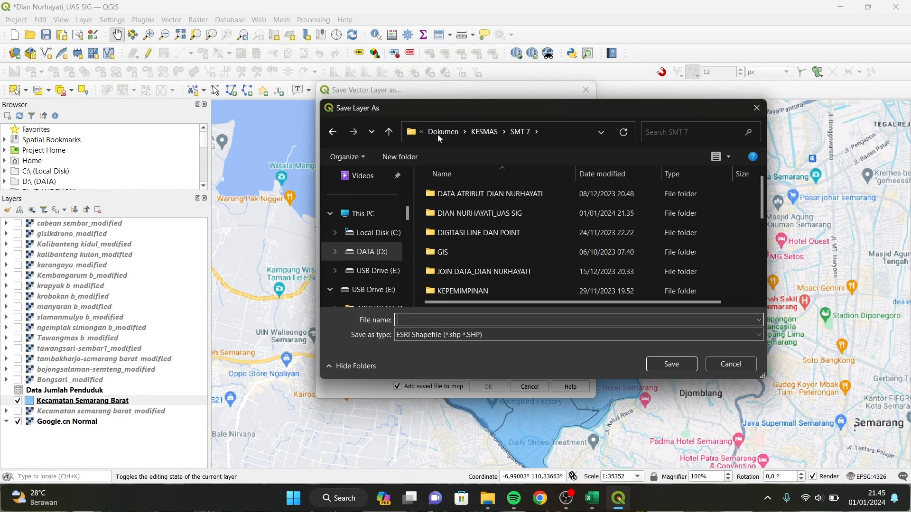
pyautogui.doubleClick(511, 211)
pyautogui.doubleClick(496, 213)
pyautogui.click(452, 320)
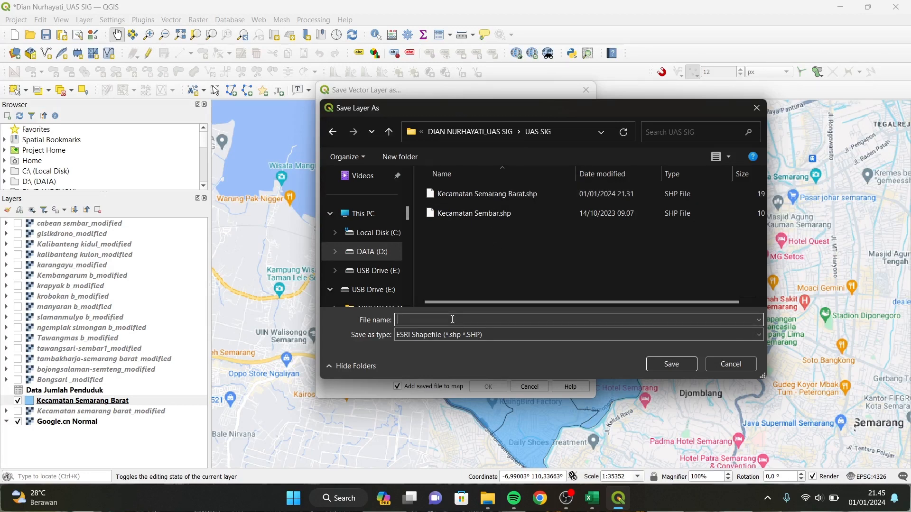
pyautogui.write('Jumlah Pendu')
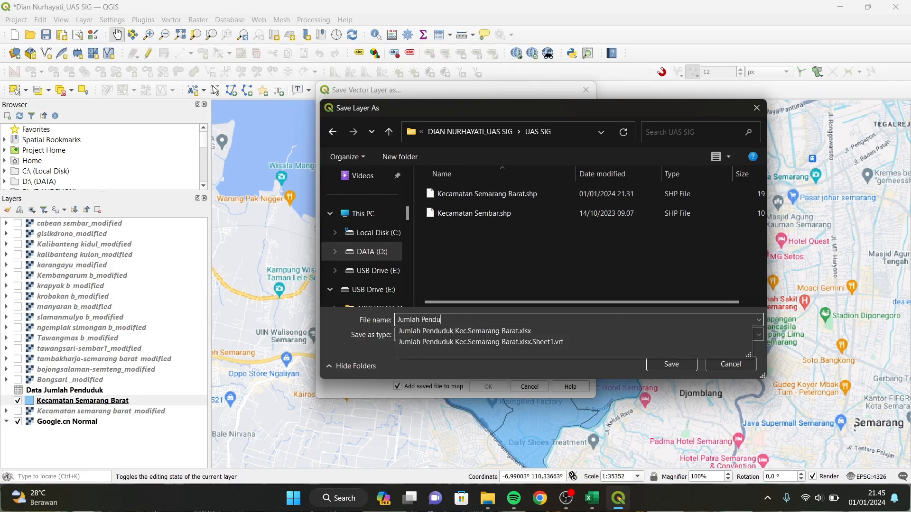
pyautogui.write('duk')
pyautogui.click(672, 364)
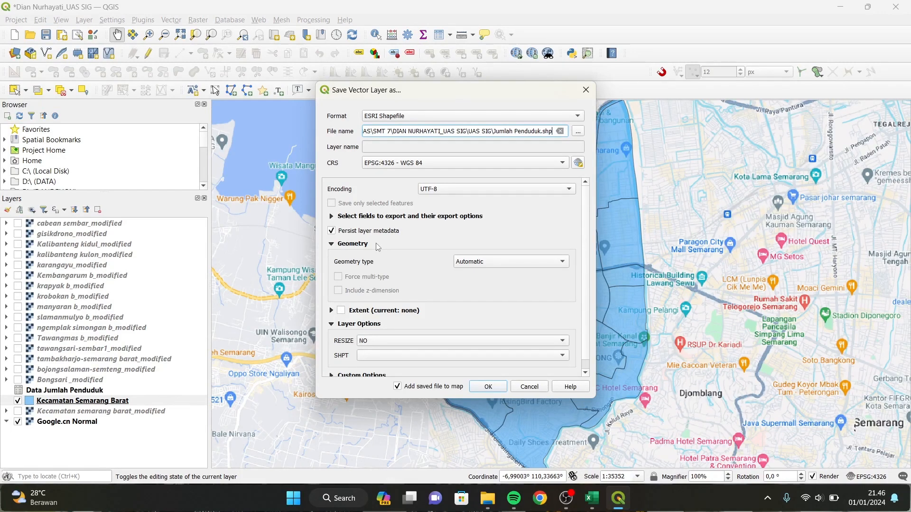
pyautogui.click(488, 387)
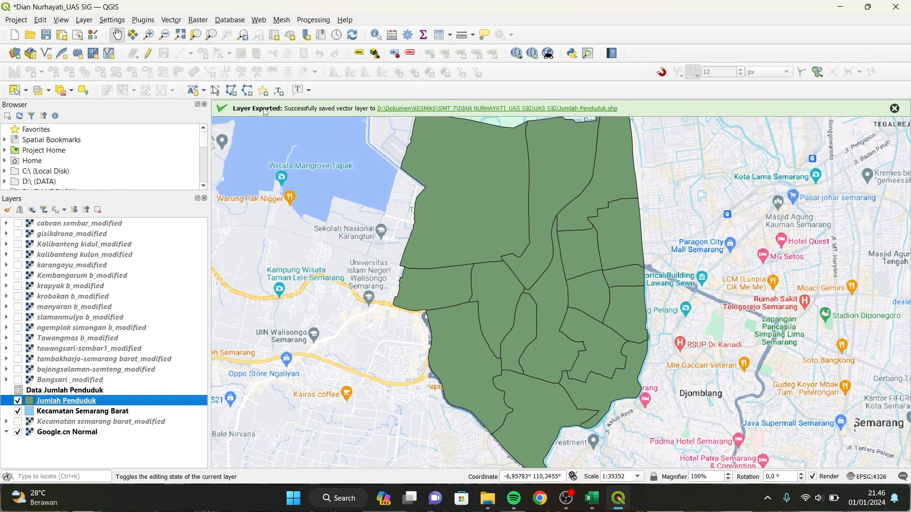
pyautogui.rightClick(119, 400)
# Open the Jumlah Penduduk attribute table, auto-fit the Jumlah_Lak and Kelurahan columns, and enable editing.
pyautogui.click(194, 268)
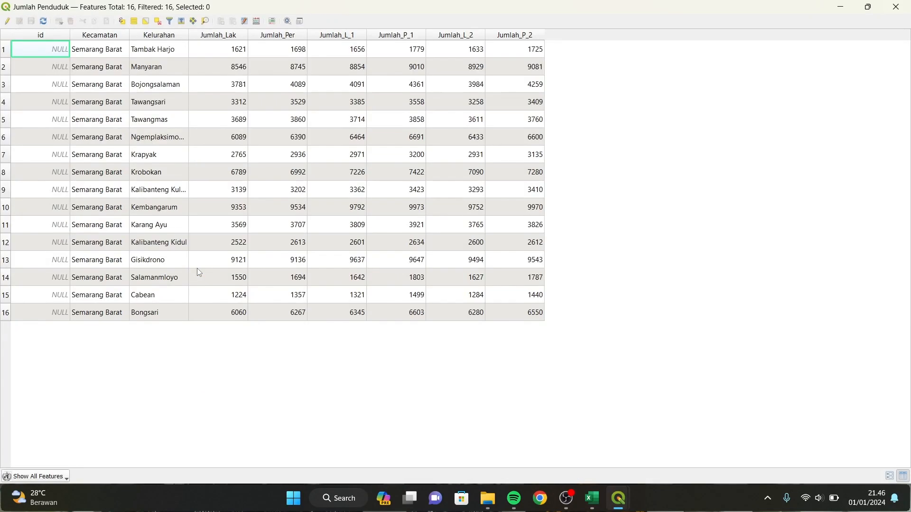
pyautogui.doubleClick(248, 36)
pyautogui.doubleClick(188, 36)
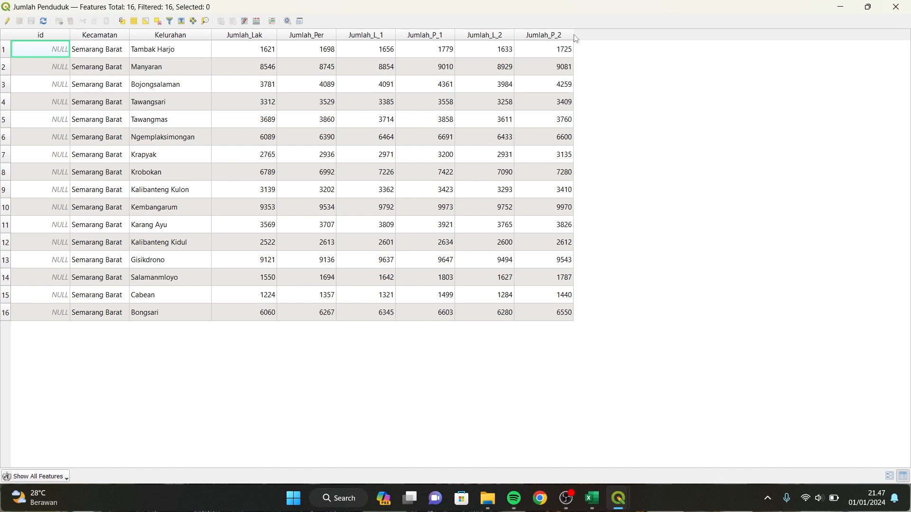
pyautogui.click(7, 21)
# Add a 64-bit integer field L_2020, length 21, commented 'Jumlah Penduduk Laki-Laki Tahun 2020'.
pyautogui.click(221, 21)
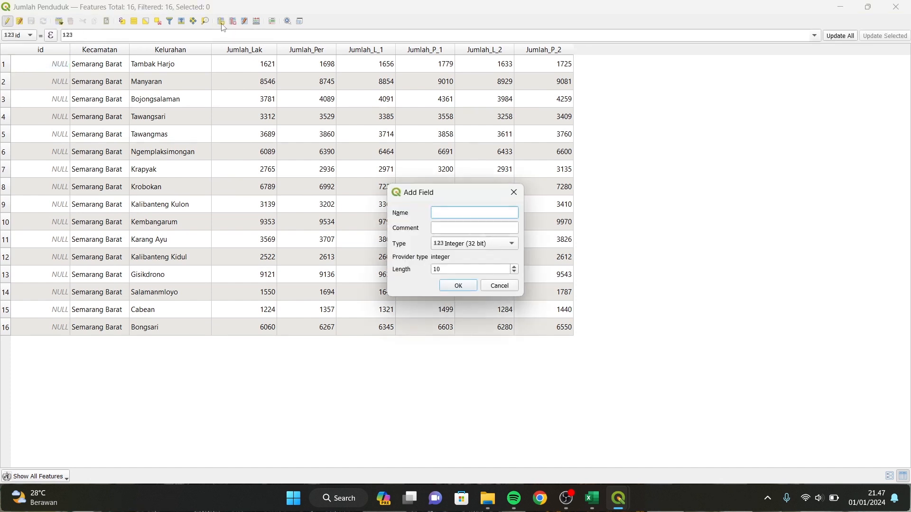
pyautogui.moveTo(525, 213); pyautogui.dragTo(613, 161)
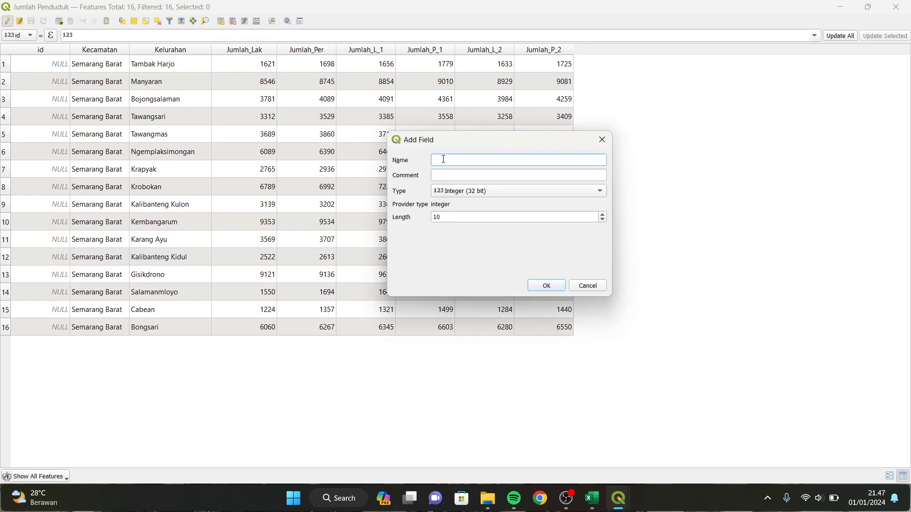
pyautogui.write('L_2020')
pyautogui.click(457, 180)
pyautogui.write('Jumlah ')
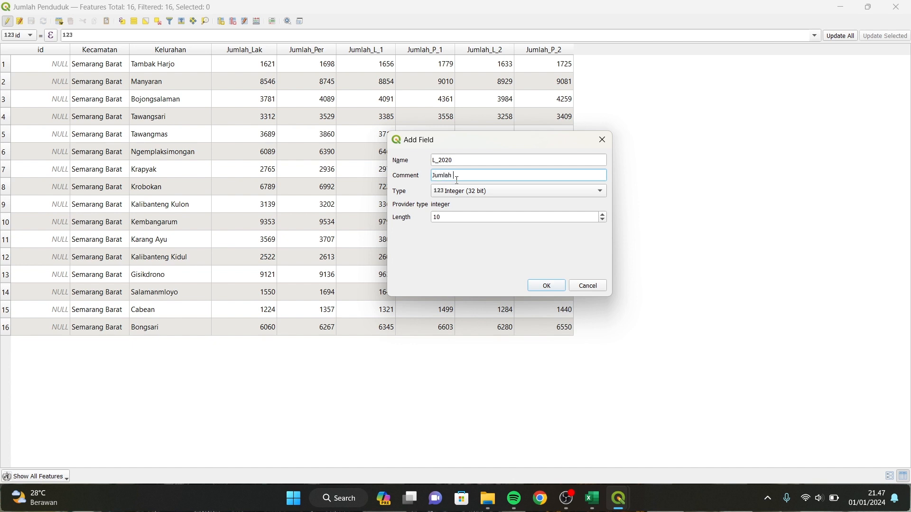
pyautogui.write('Penduduk Laki-Laki Tahun ')
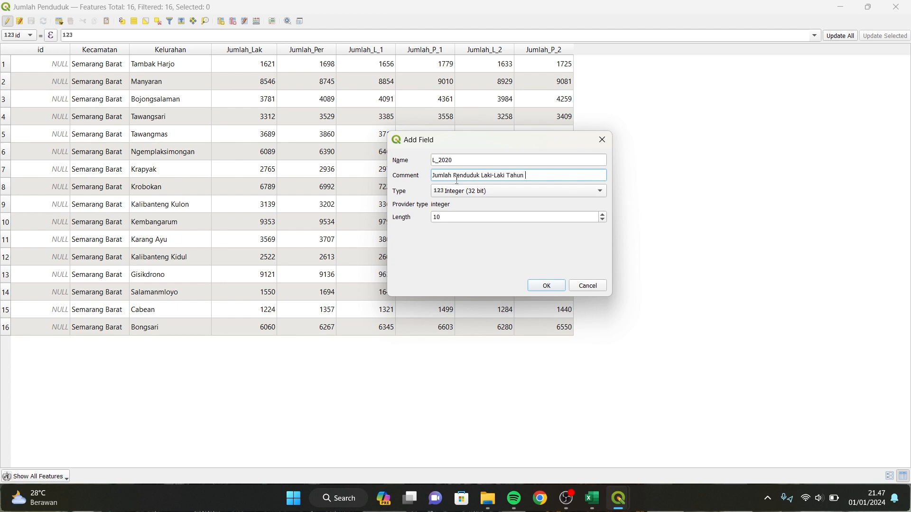
pyautogui.write('2020')
pyautogui.click(484, 192)
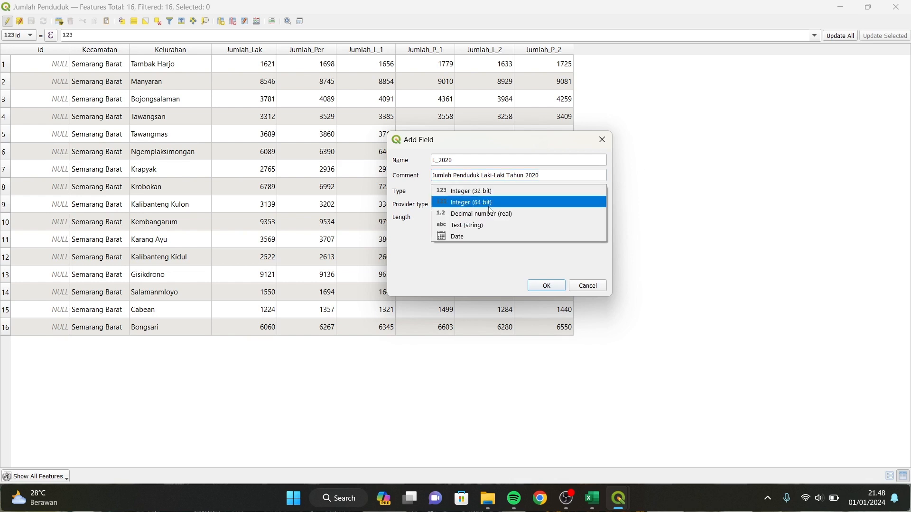
pyautogui.click(487, 202)
pyautogui.click(490, 217)
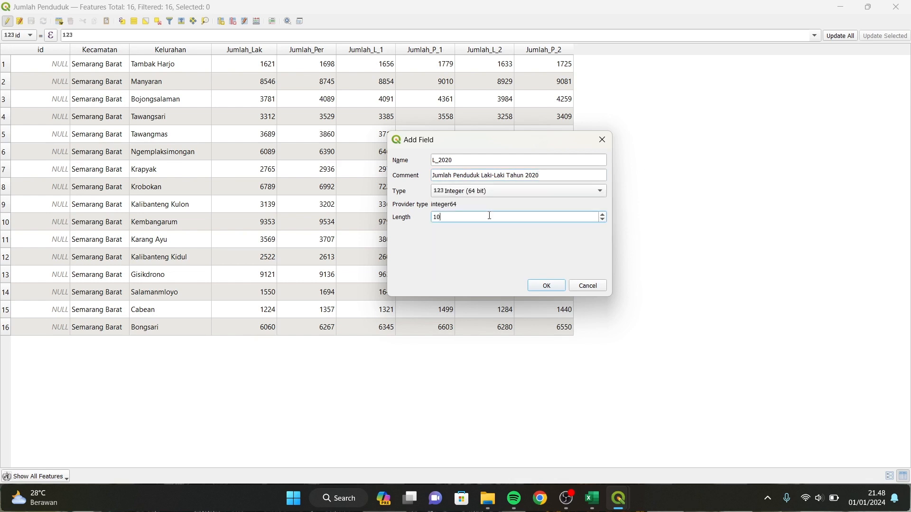
pyautogui.press('BackSpace')
pyautogui.press('BackSpace')
pyautogui.write('21')
pyautogui.click(547, 286)
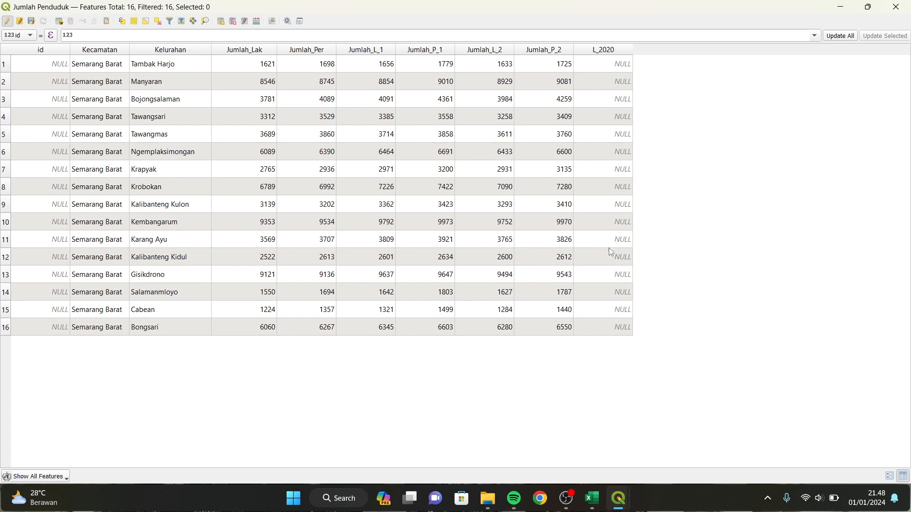
# Fill every row of L_2020 with the Jumlah_Lak values using Update All.
pyautogui.click(32, 36)
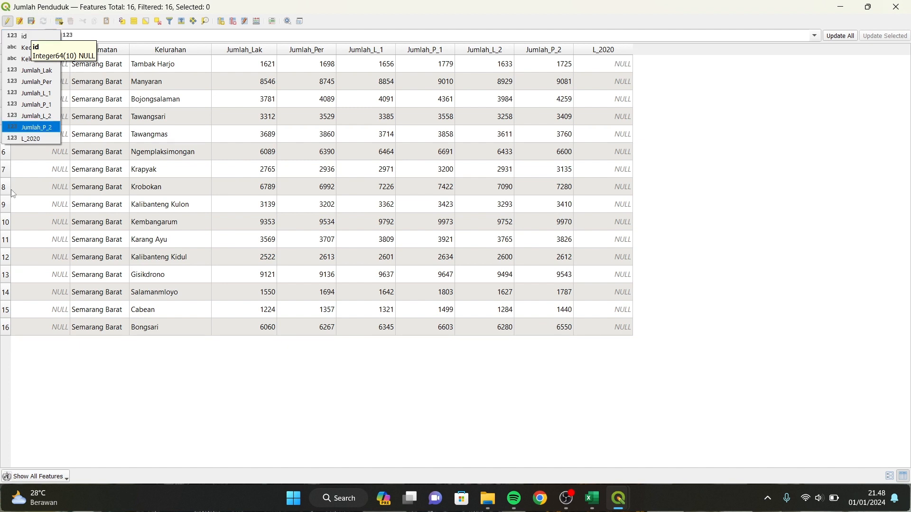
pyautogui.click(31, 139)
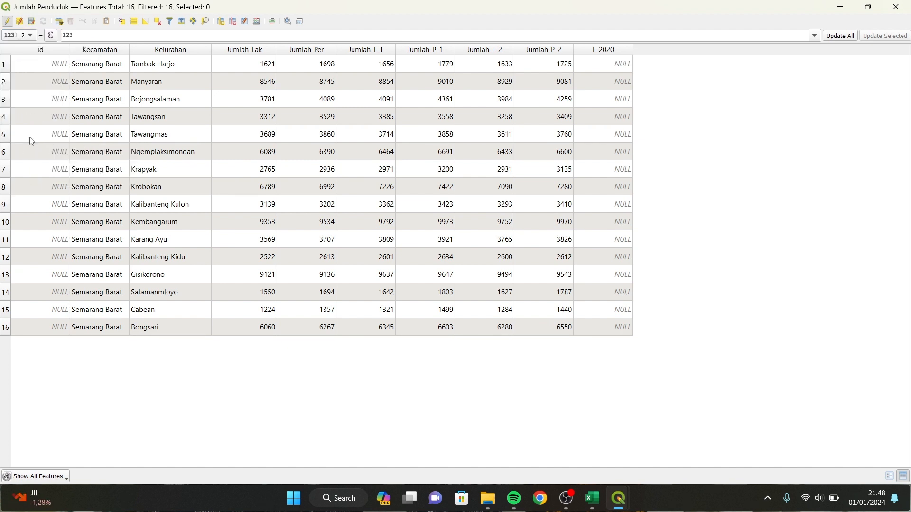
pyautogui.click(814, 37)
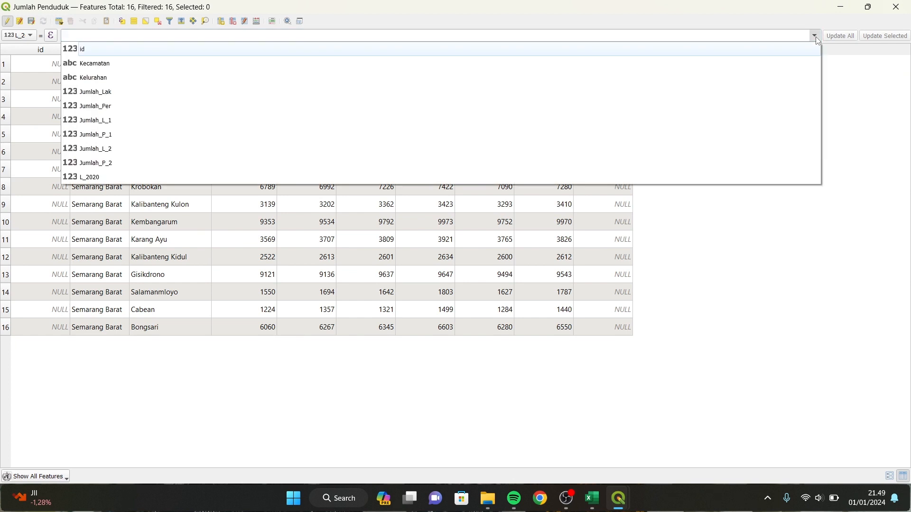
pyautogui.click(118, 93)
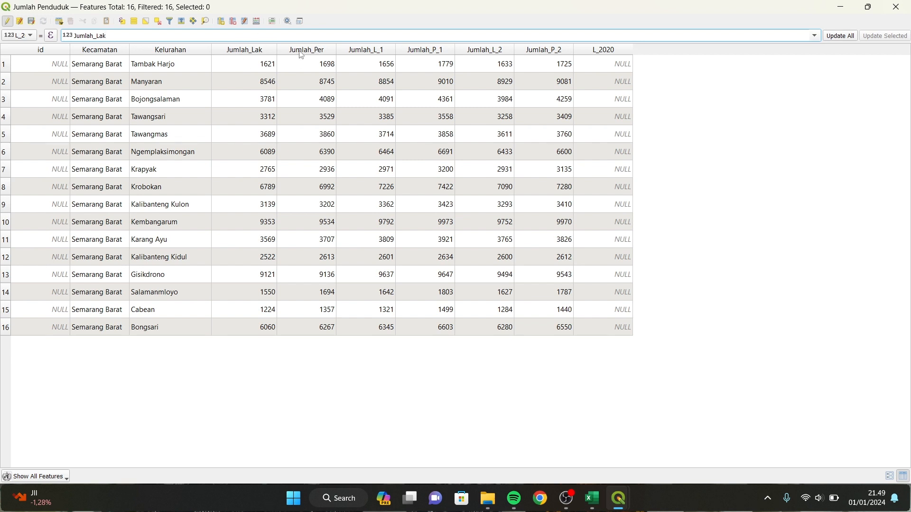
pyautogui.click(850, 38)
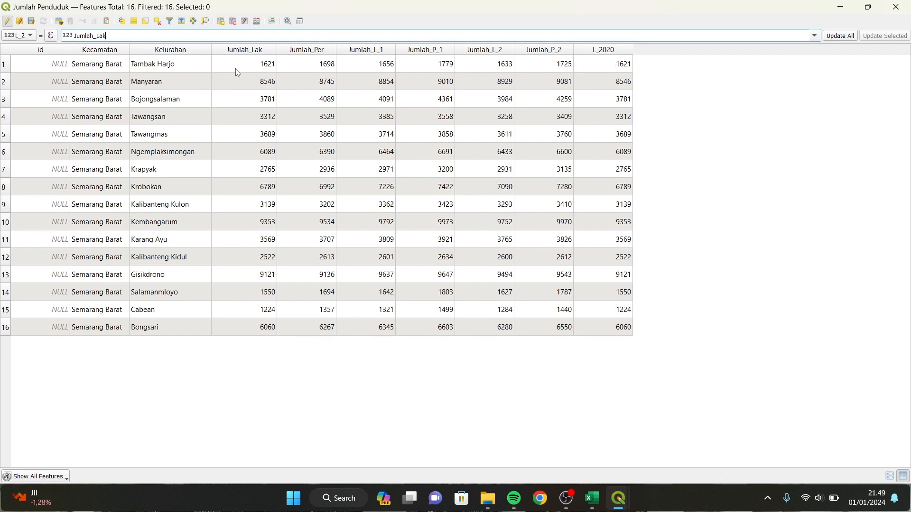
# Add a 64-bit integer field P_2020 ('Jumlah Penduduk Perempuan Tahun 2020') and fill it from Jumlah_Per.
pyautogui.click(256, 21)
pyautogui.write('P_2020')
pyautogui.click(476, 228)
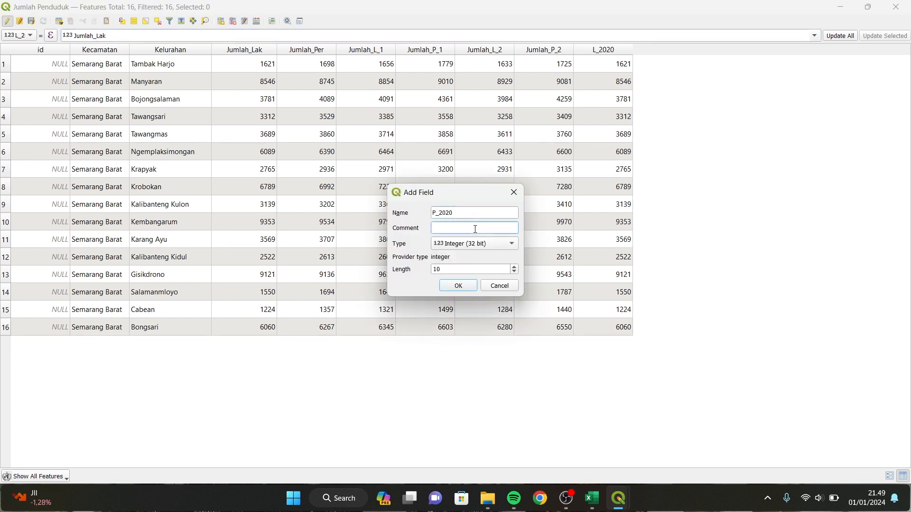
pyautogui.write('Jumlah Penduduk Perempuan')
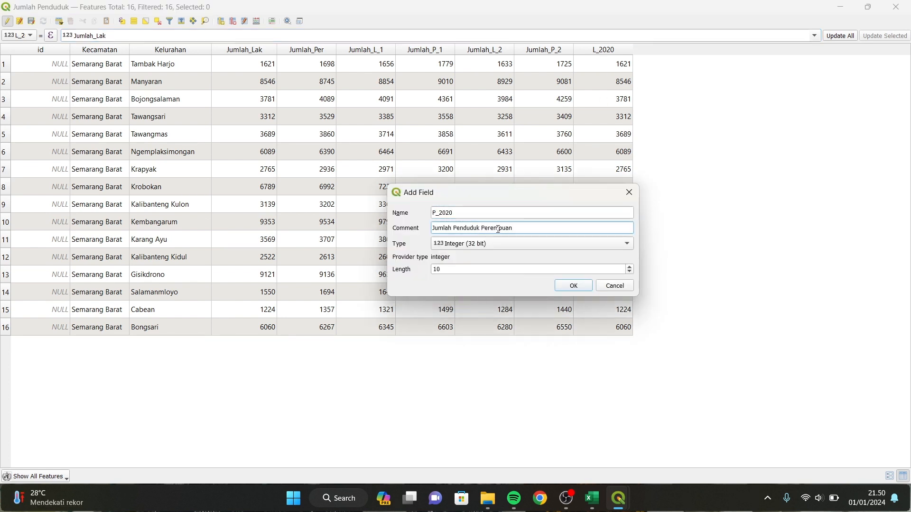
pyautogui.write(' Tahun 2020')
pyautogui.click(481, 244)
pyautogui.click(448, 264)
pyautogui.click(573, 286)
pyautogui.click(30, 36)
pyautogui.click(27, 124)
pyautogui.click(814, 35)
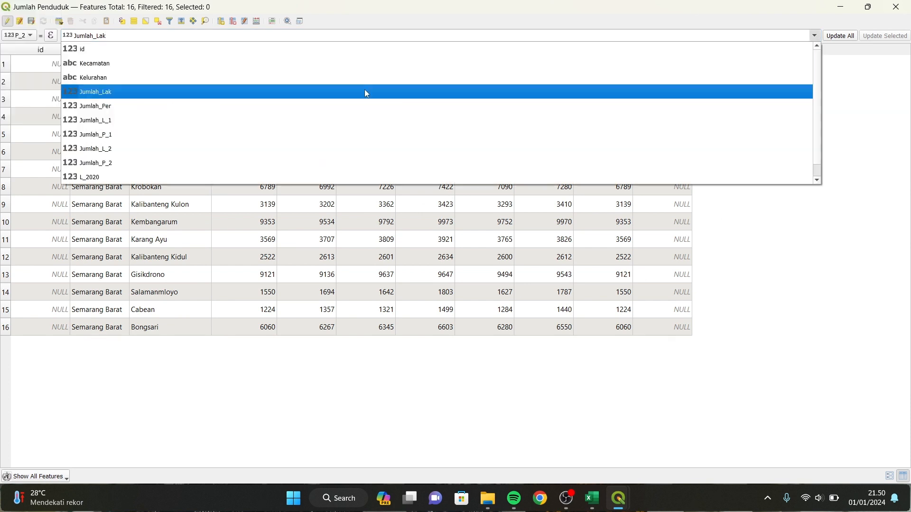
pyautogui.click(366, 106)
pyautogui.click(840, 35)
# Add a 64-bit integer field L_2021 ('Jumlah Penduduk Laki-laki Tahun 2021') and fill it from Jumlah_L_1.
pyautogui.click(221, 21)
pyautogui.write('L_2021')
pyautogui.click(466, 229)
pyautogui.write('Jumlah P')
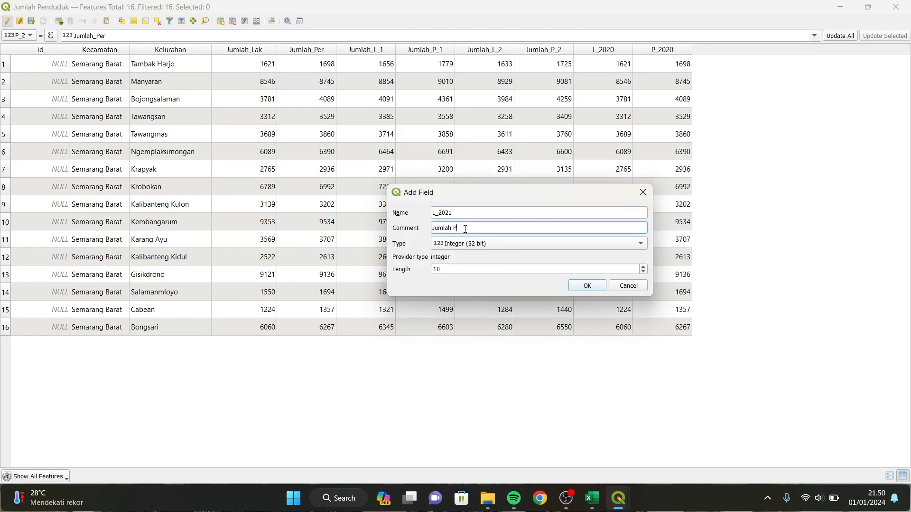
pyautogui.write('enduduk Laki-laki Tahun 2021')
pyautogui.click(482, 243)
pyautogui.click(448, 264)
pyautogui.click(587, 286)
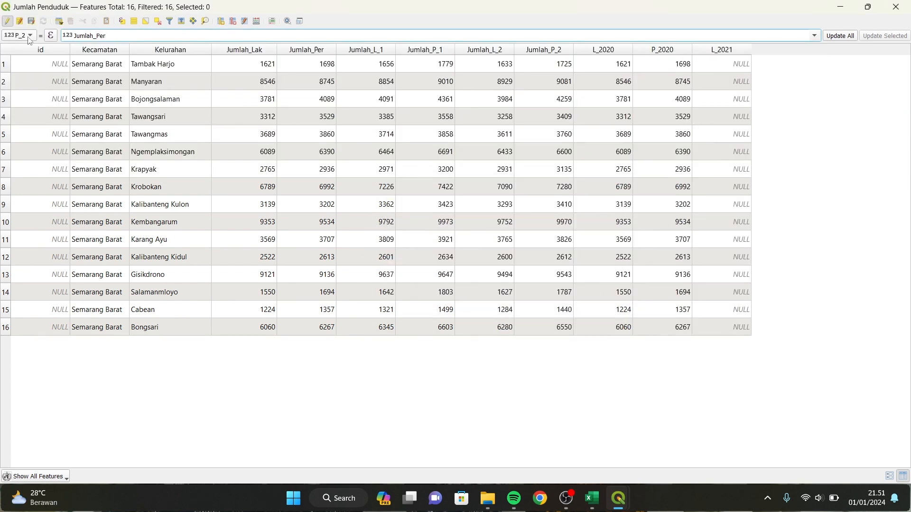
pyautogui.click(29, 35)
pyautogui.click(28, 132)
pyautogui.click(814, 36)
pyautogui.click(367, 115)
pyautogui.click(840, 35)
# Add field P_2021 ('Jumlah Penduduk Perempuan Tahun 2021') and fill it from Jumlah_P_1.
pyautogui.click(220, 21)
pyautogui.write('P_2021')
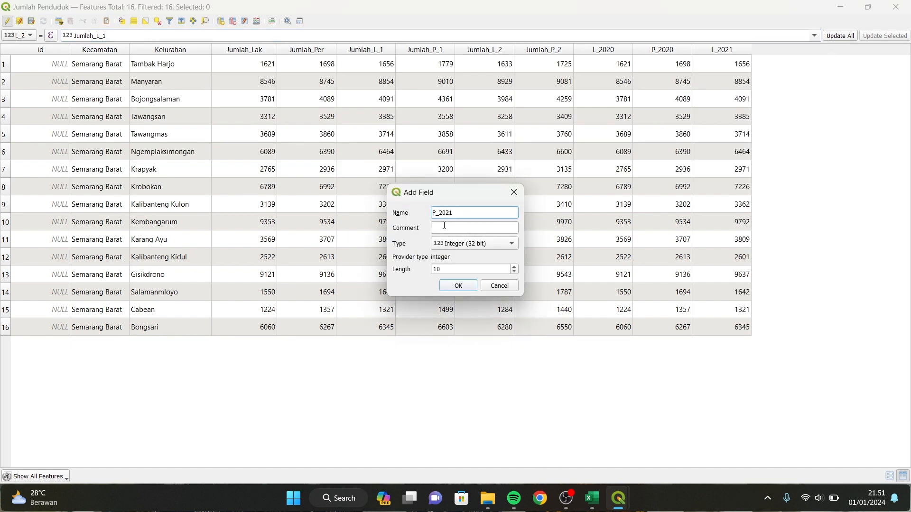
pyautogui.click(445, 225)
pyautogui.write('Jumlah Penduduk Perempuan Tahun 2021')
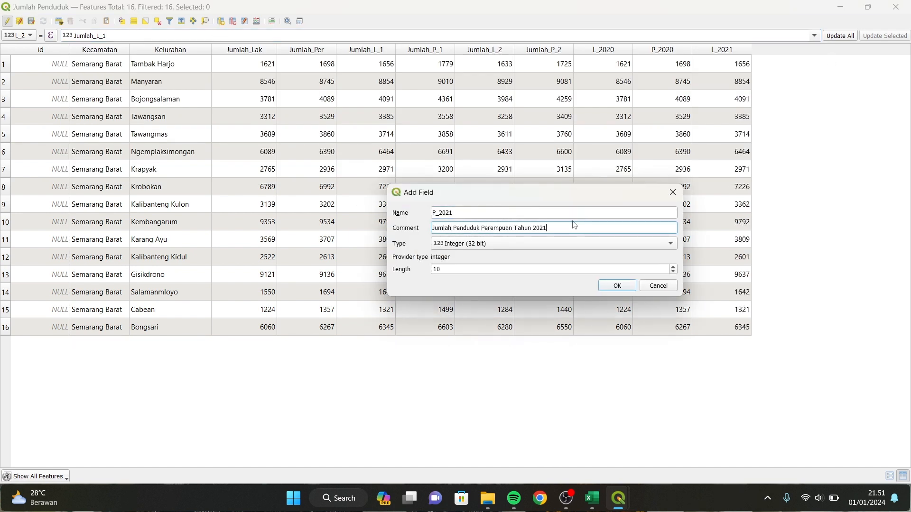
pyautogui.click(500, 265)
pyautogui.click(617, 286)
pyautogui.click(29, 35)
pyautogui.click(42, 141)
pyautogui.click(813, 36)
pyautogui.click(839, 36)
# Add field L_2022 ('Jumlah Penduduk Laki-Laki Tahun 2022', length 5) and fill it from Jumlah_L_2.
pyautogui.click(220, 20)
pyautogui.write('L')
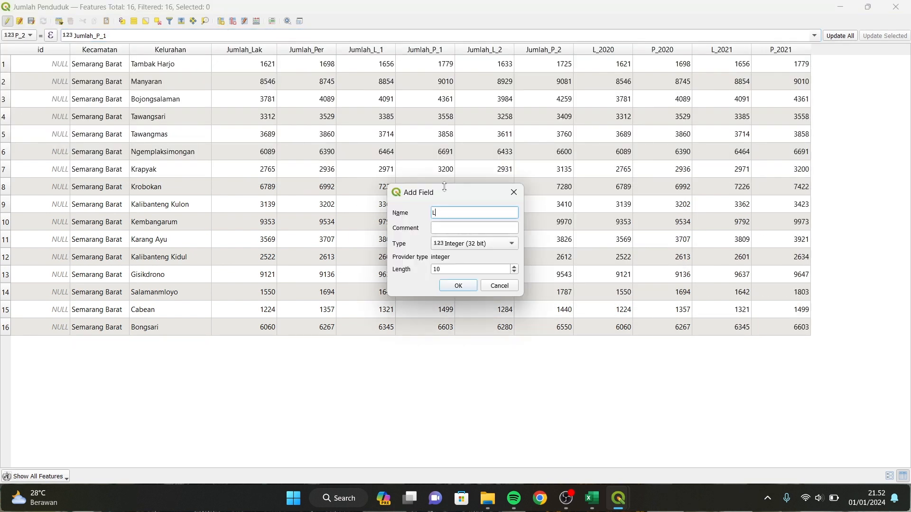
pyautogui.write('_2022')
pyautogui.click(451, 228)
pyautogui.write('Jumlah Penduduk Laki-Laki Tahun 2022')
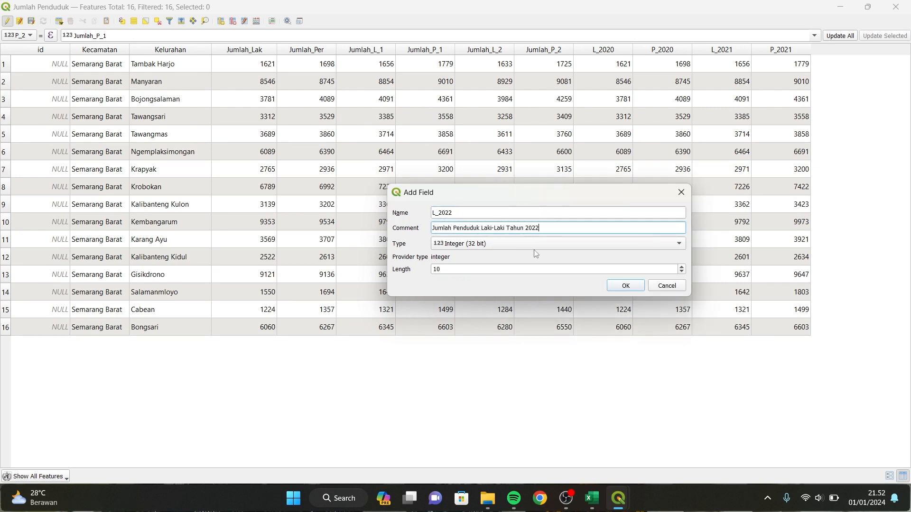
pyautogui.doubleClick(540, 269)
pyautogui.write('5')
pyautogui.click(622, 286)
pyautogui.click(30, 35)
pyautogui.click(39, 156)
pyautogui.click(814, 36)
pyautogui.click(545, 125)
pyautogui.click(840, 36)
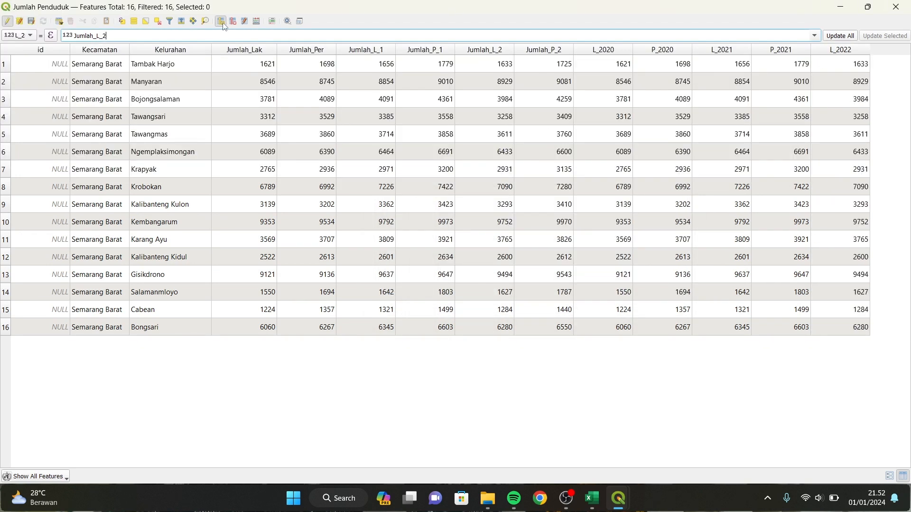
# Add a 32-bit integer field P_2022 ('Jumlah Penduduk Perempuan Tahun 2022') and fill it from Jumlah_P_2.
pyautogui.click(221, 21)
pyautogui.write('P_2022')
pyautogui.press('Tab')
pyautogui.write('Jumlah Pend')
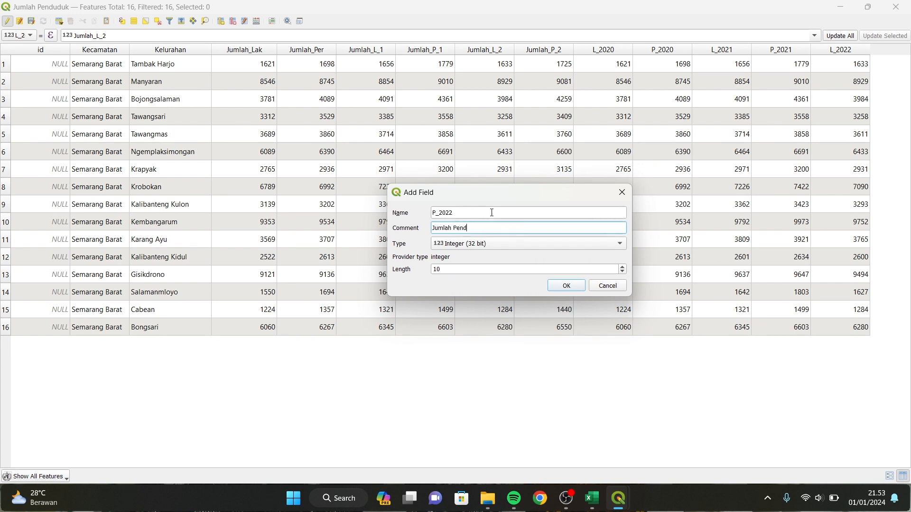
pyautogui.write('uduk Perempuan Tahun 2022')
pyautogui.click(526, 243)
pyautogui.click(474, 244)
pyautogui.click(566, 286)
pyautogui.click(30, 35)
pyautogui.click(63, 163)
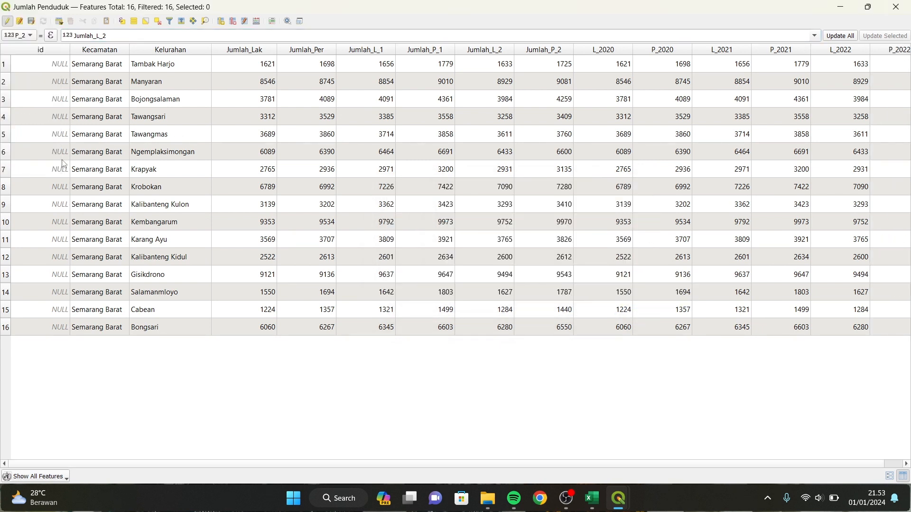
pyautogui.click(814, 35)
pyautogui.click(806, 125)
pyautogui.click(848, 36)
# Delete the six original Jumlah columns from the table.
pyautogui.click(29, 36)
pyautogui.click(36, 165)
pyautogui.click(233, 21)
pyautogui.click(398, 212)
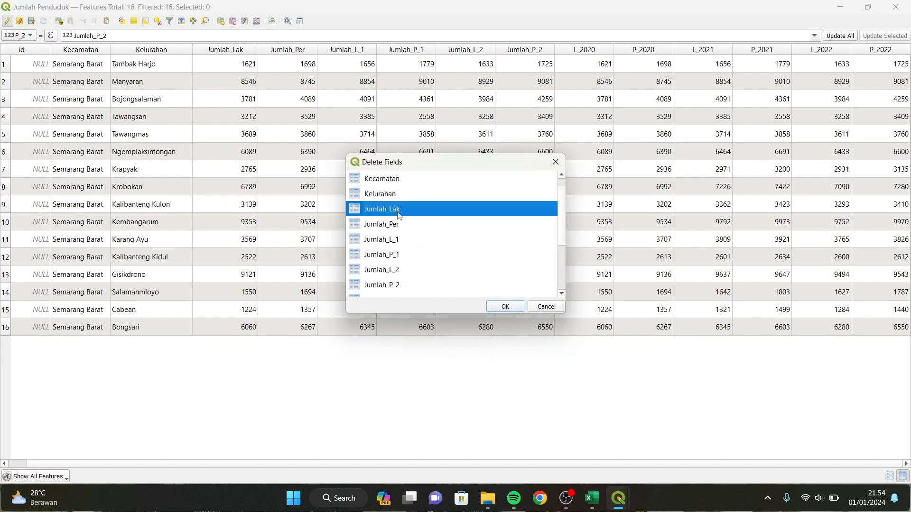
pyautogui.moveTo(398, 215); pyautogui.dragTo(382, 285)
pyautogui.click(505, 306)
# Save the edits, stop editing, and close the attribute table.
pyautogui.click(31, 21)
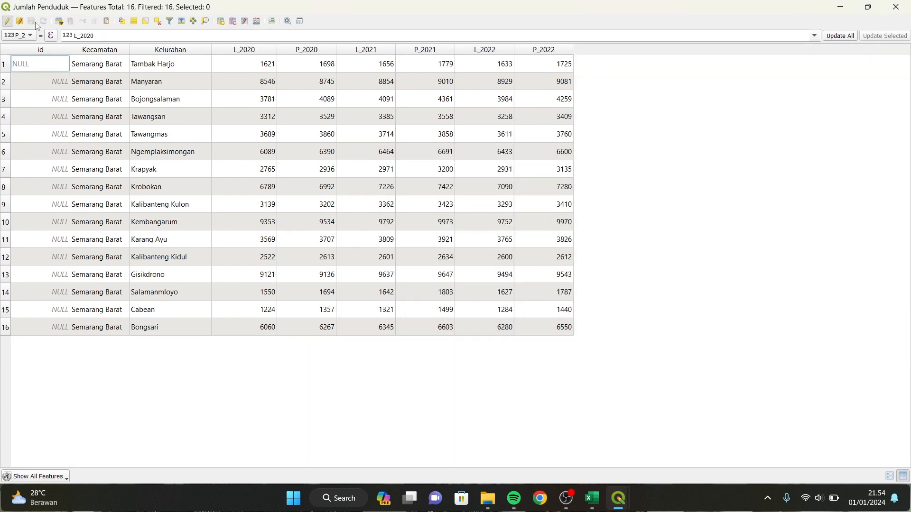
pyautogui.click(7, 21)
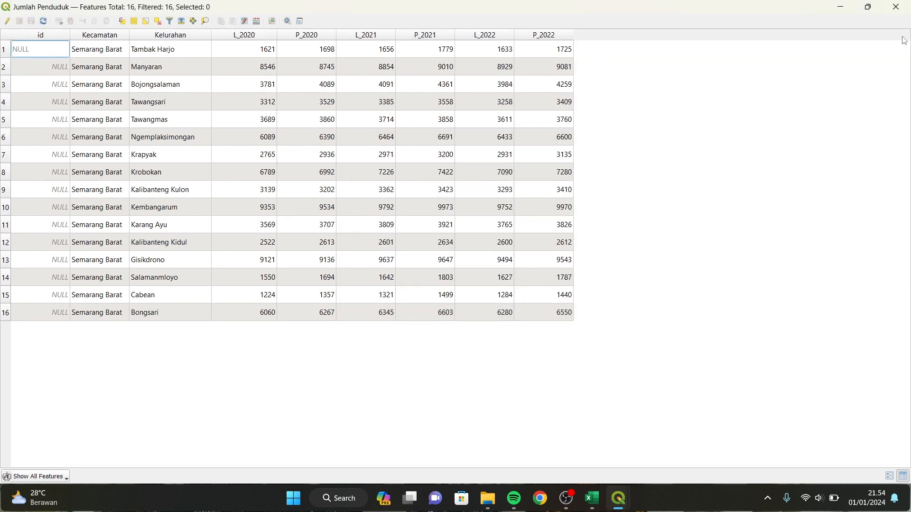
pyautogui.click(896, 6)
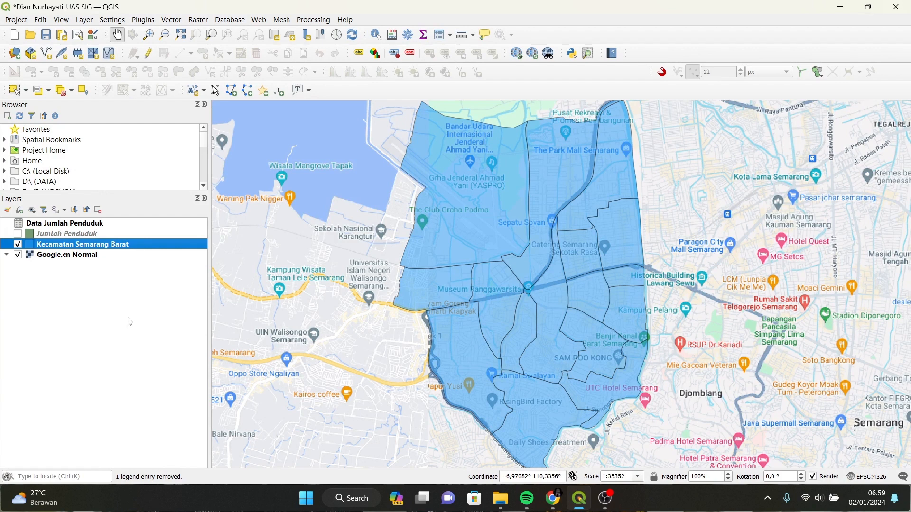
# Show the Jumlah Penduduk layer and hide Kecamatan Semarang Barat.
pyautogui.click(18, 235)
pyautogui.click(19, 244)
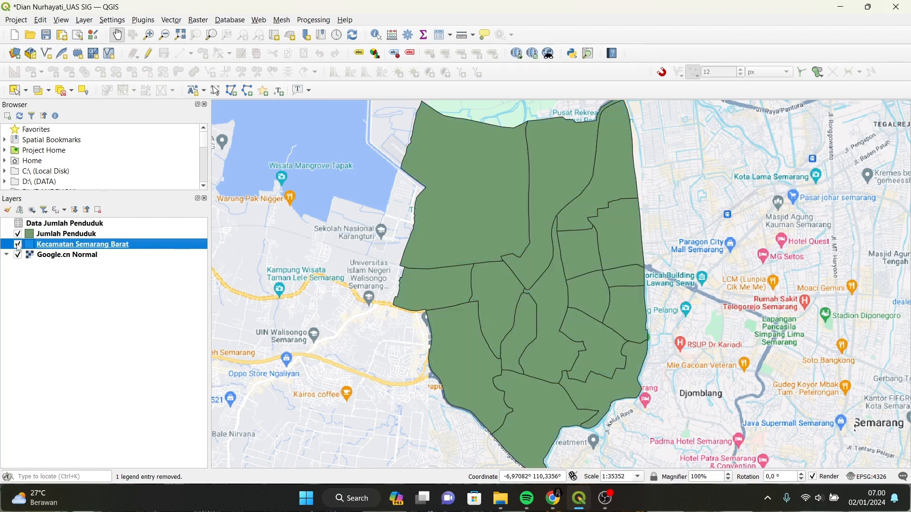
pyautogui.click(19, 247)
# Open the Jumlah Penduduk attribute table and switch on editing.
pyautogui.click(110, 235)
pyautogui.rightClick(118, 236)
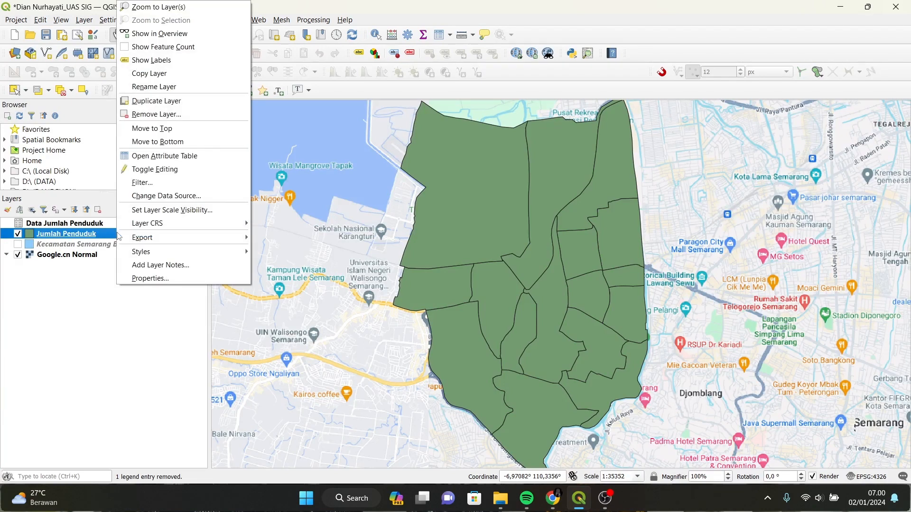
pyautogui.click(164, 156)
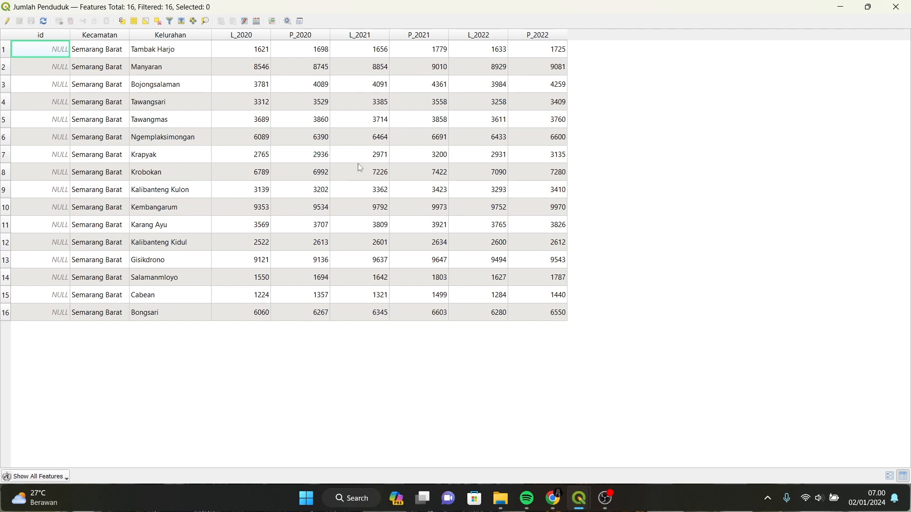
pyautogui.click(7, 21)
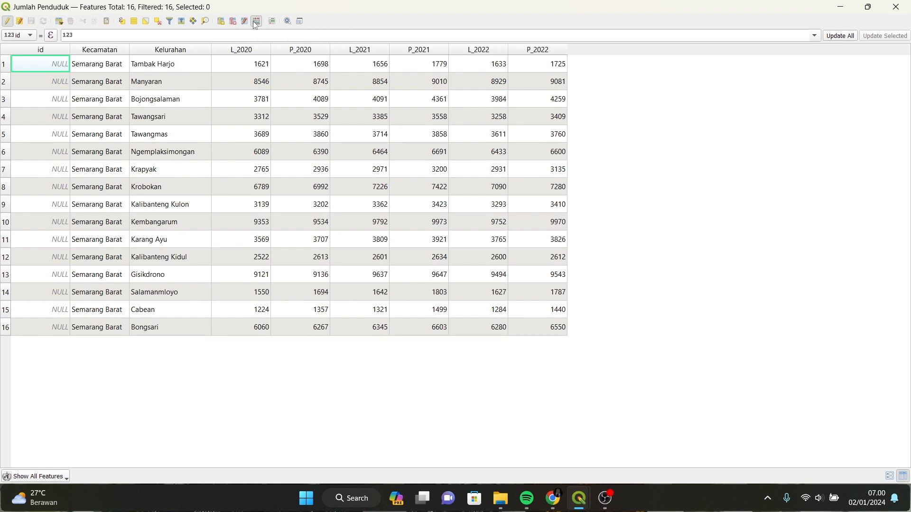
# In the Field Calculator, define a new 64-bit integer field Penduduk22 with length 21.
pyautogui.click(256, 21)
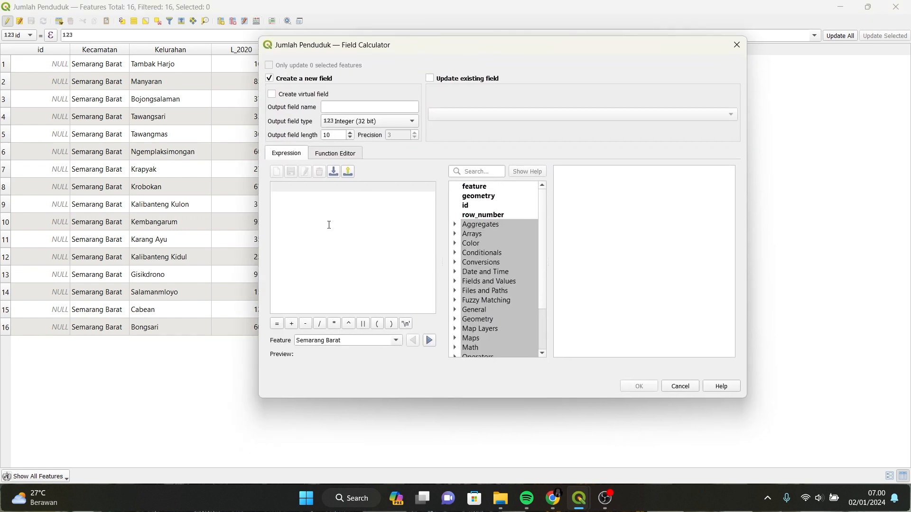
pyautogui.click(341, 109)
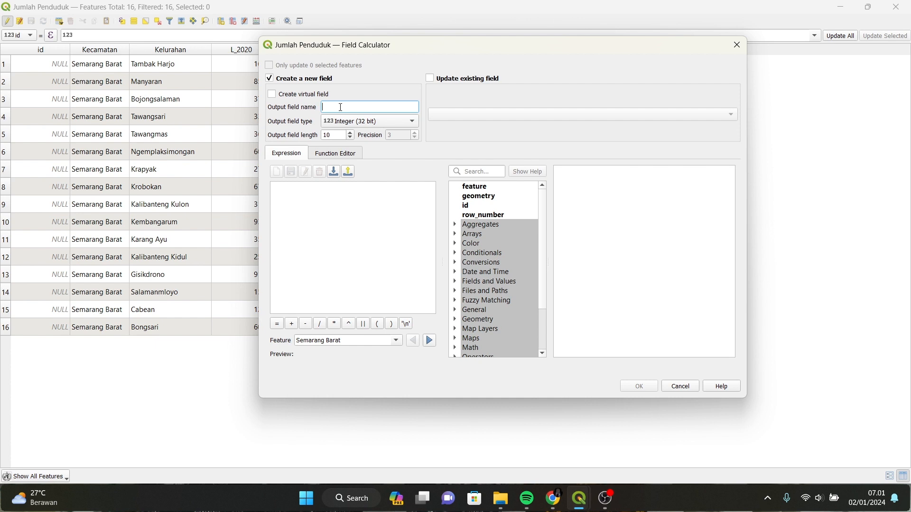
pyautogui.write('Penduduk22')
pyautogui.click(358, 120)
pyautogui.click(369, 131)
pyautogui.doubleClick(332, 137)
pyautogui.write('21')
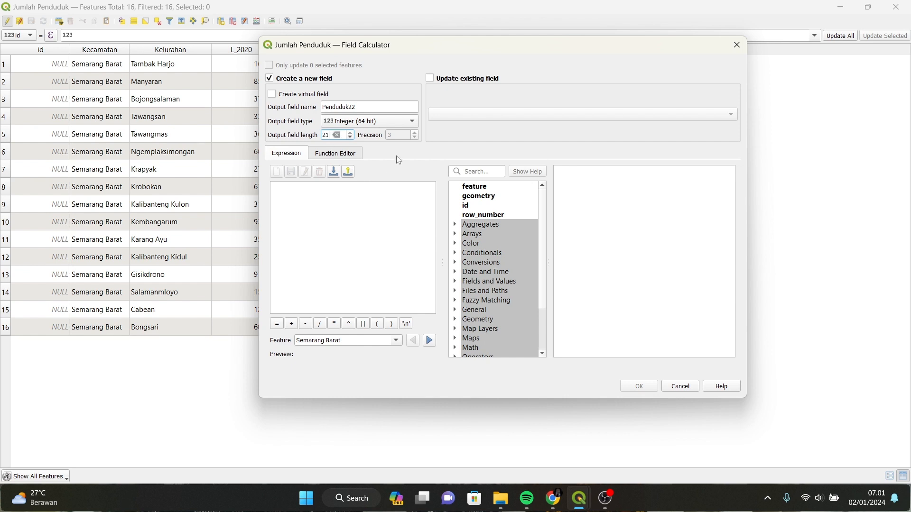
# Fill Penduduk22 with the expression "L_2022" + "P_2022" and confirm.
pyautogui.click(456, 283)
pyautogui.scroll(-3, 544, 349)
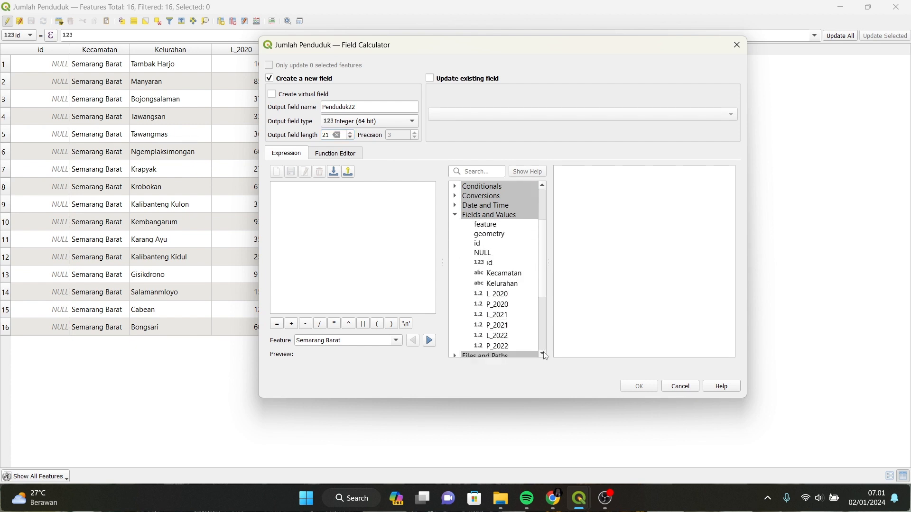
pyautogui.scroll(-2, 543, 355)
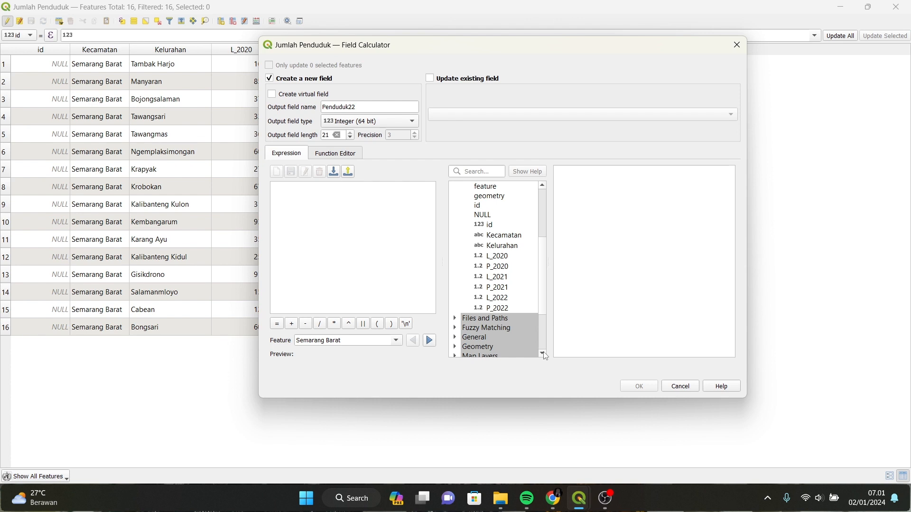
pyautogui.click(504, 298)
pyautogui.doubleClick(503, 299)
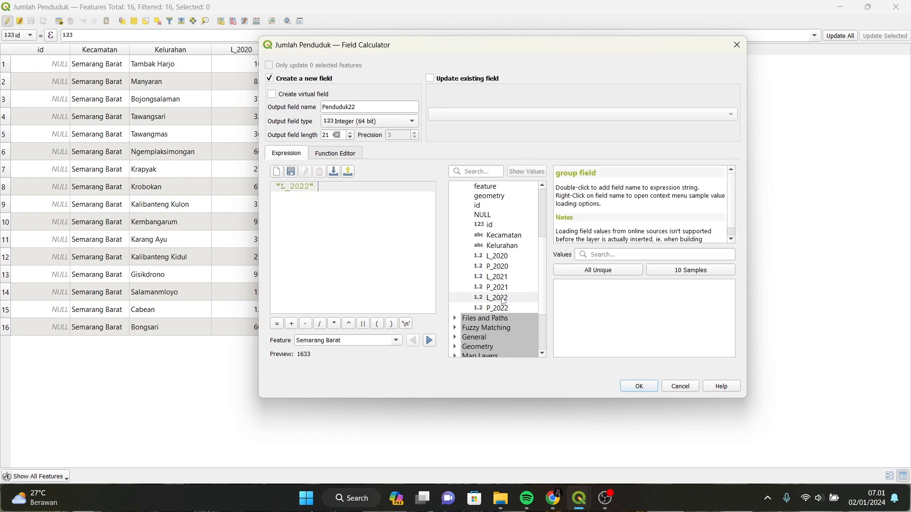
pyautogui.click(292, 324)
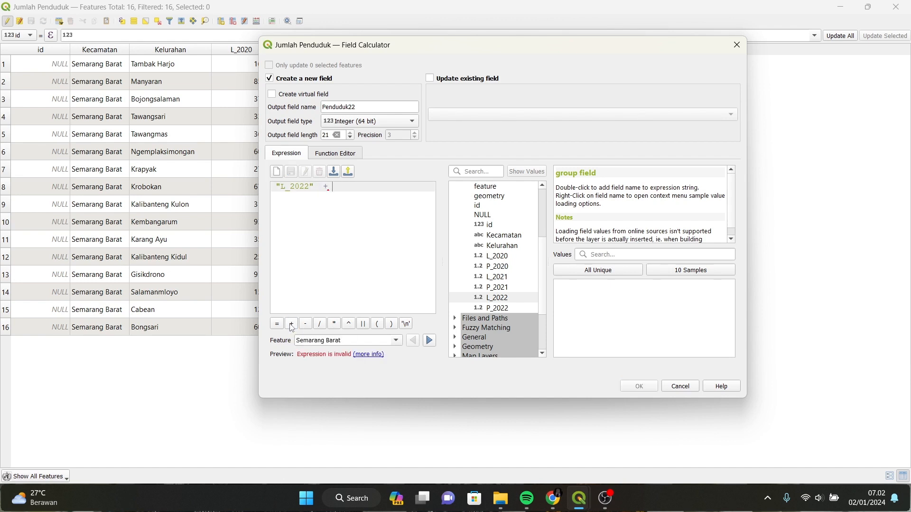
pyautogui.doubleClick(506, 312)
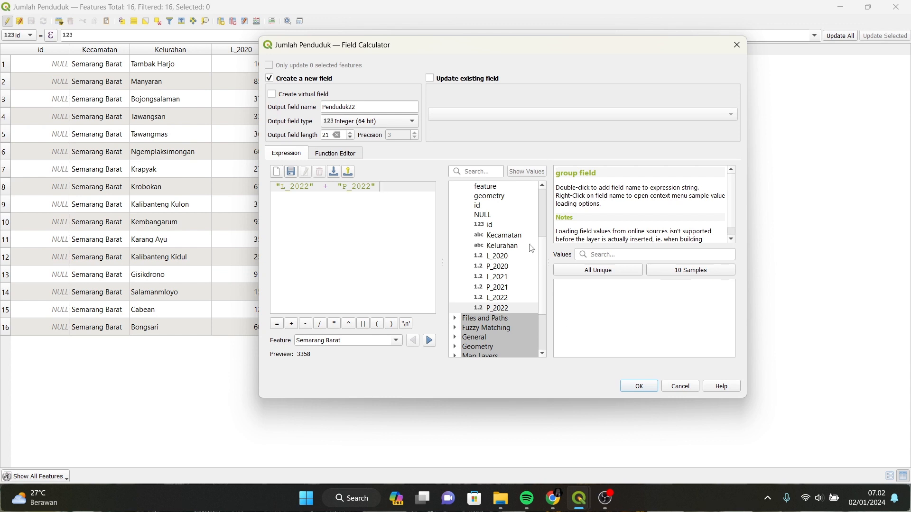
pyautogui.click(639, 386)
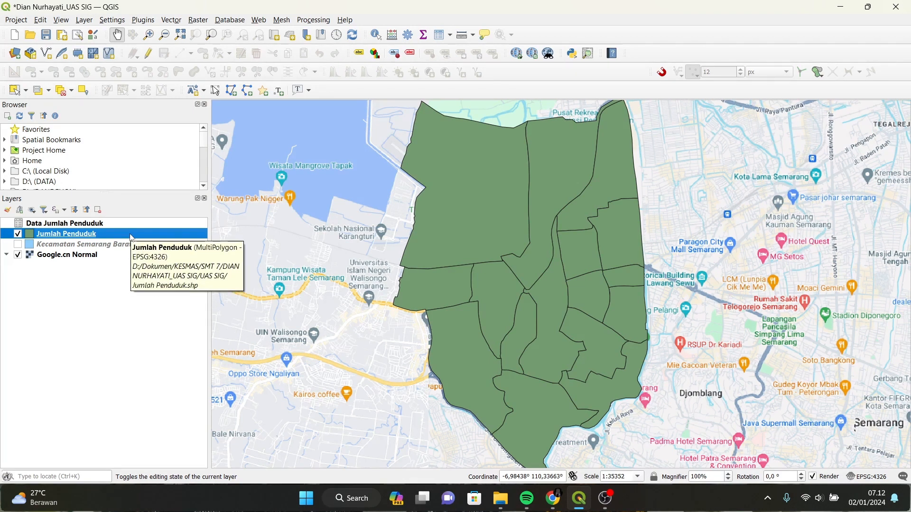
# In Jumlah Penduduk's layer properties, switch to Graduated symbology classified by Penduduk22.
pyautogui.rightClick(131, 239)
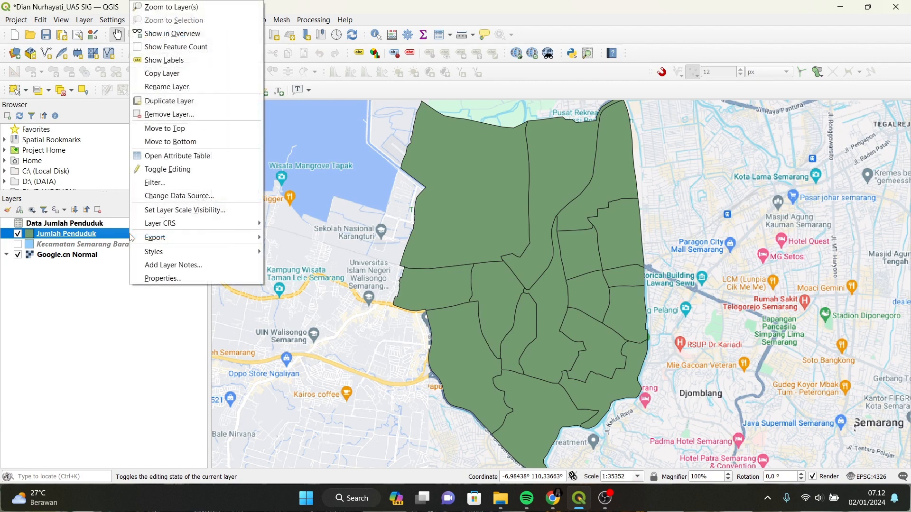
pyautogui.click(153, 280)
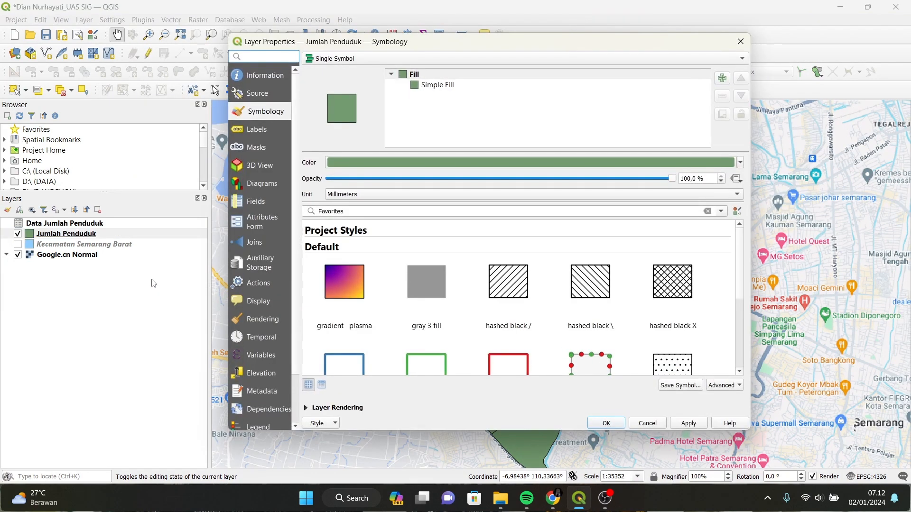
pyautogui.click(596, 60)
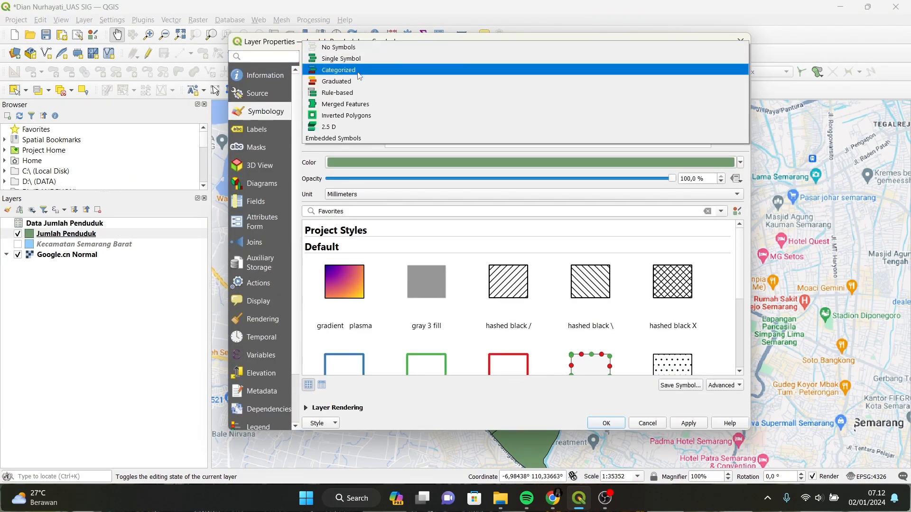
pyautogui.click(331, 82)
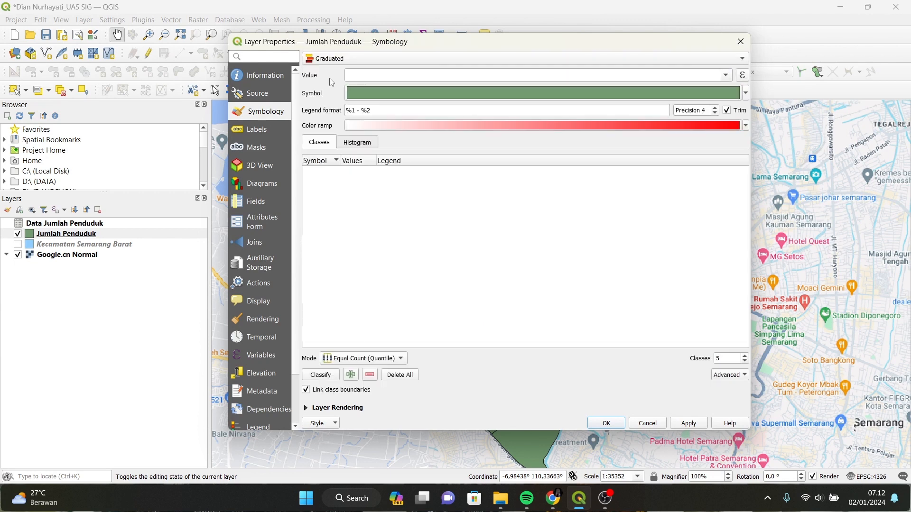
pyautogui.click(726, 75)
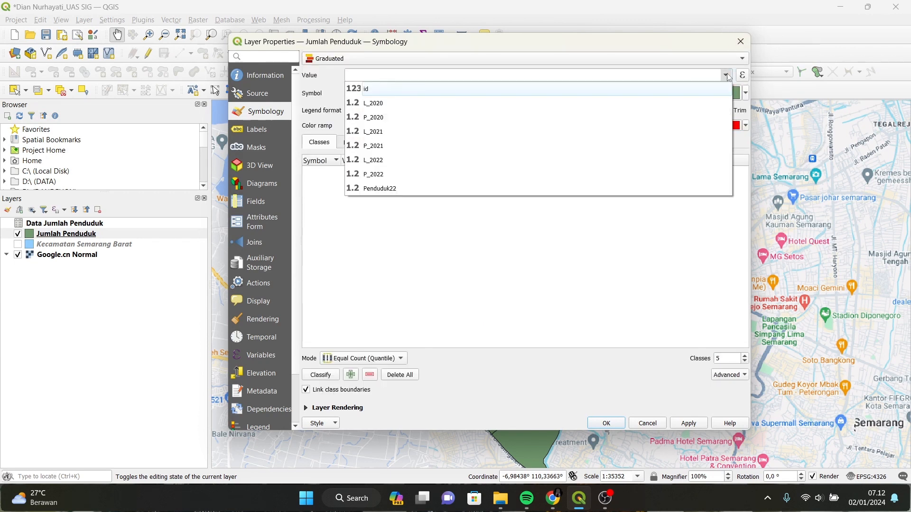
pyautogui.click(544, 188)
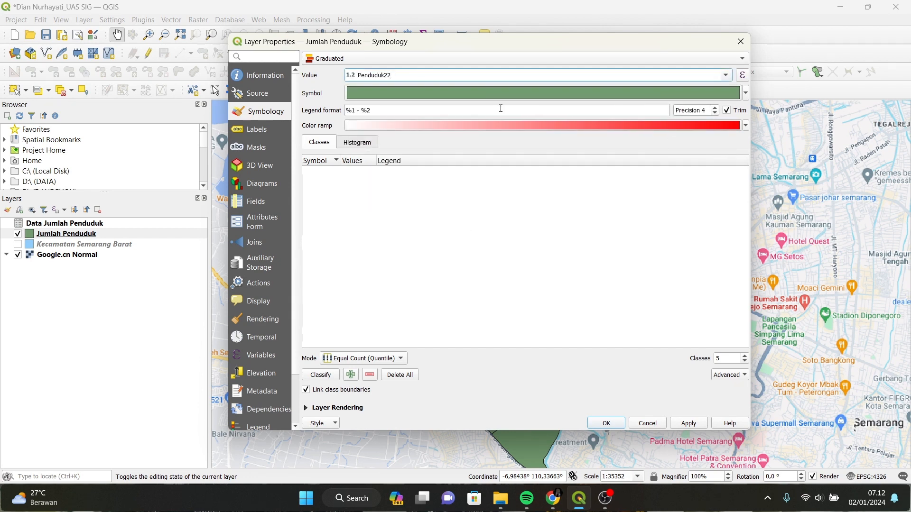
# Use the Blues colour ramp with Equal Interval classes, then apply and close.
pyautogui.click(745, 126)
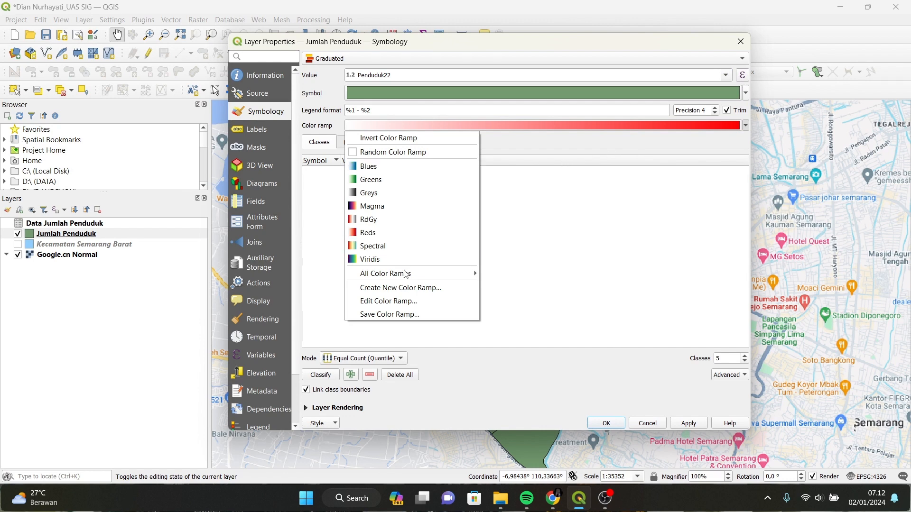
pyautogui.moveTo(412, 274)
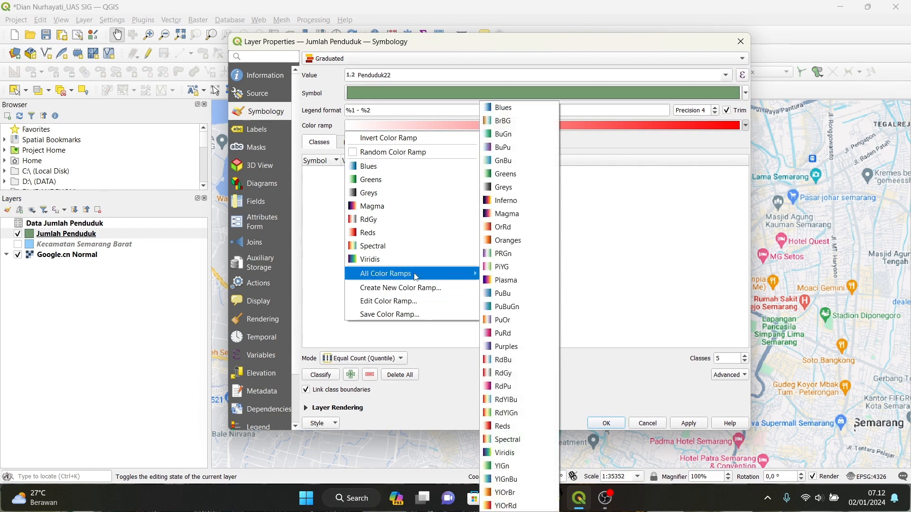
pyautogui.click(509, 111)
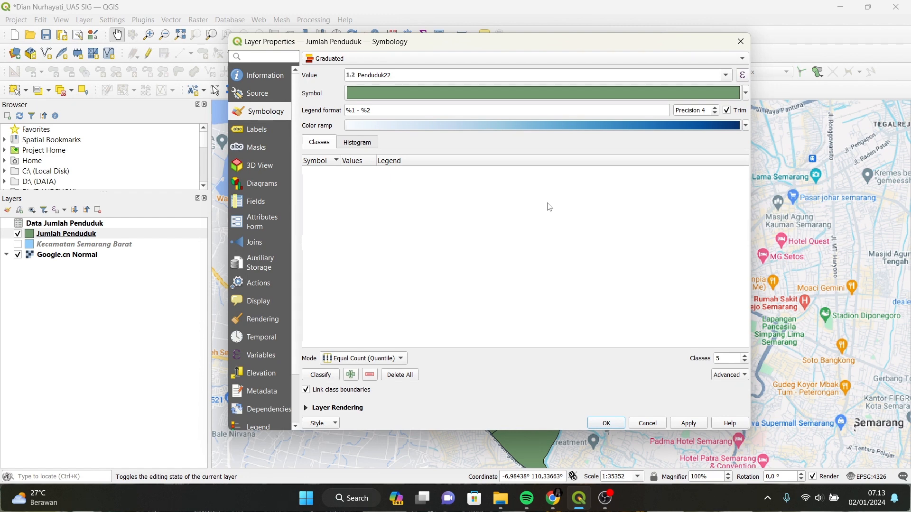
pyautogui.click(399, 363)
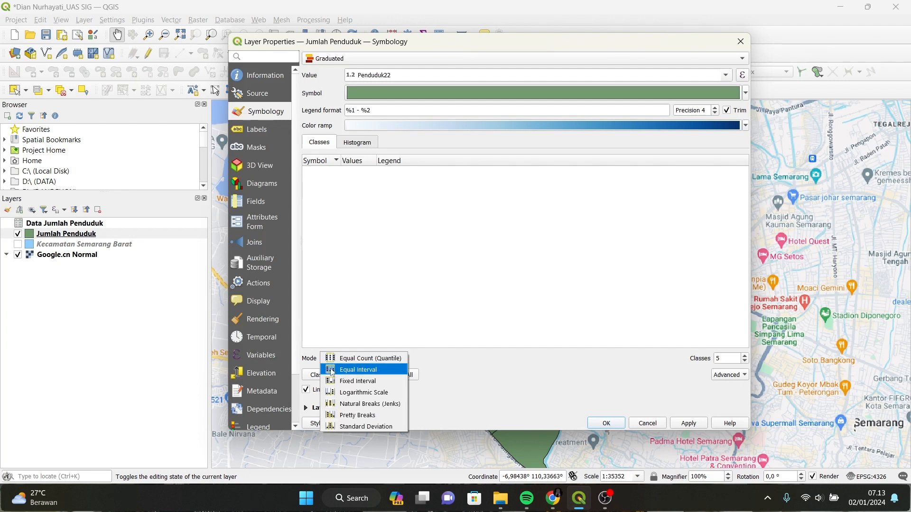
pyautogui.click(395, 374)
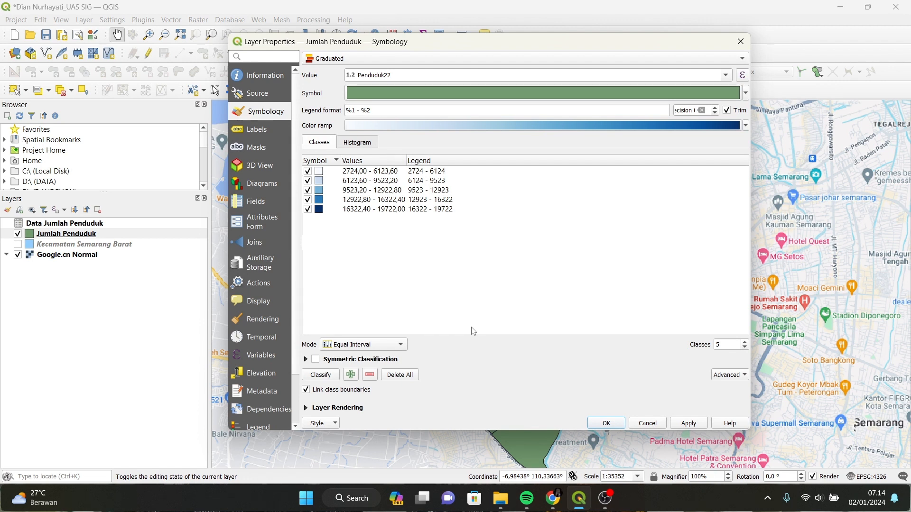
pyautogui.click(689, 423)
pyautogui.click(606, 423)
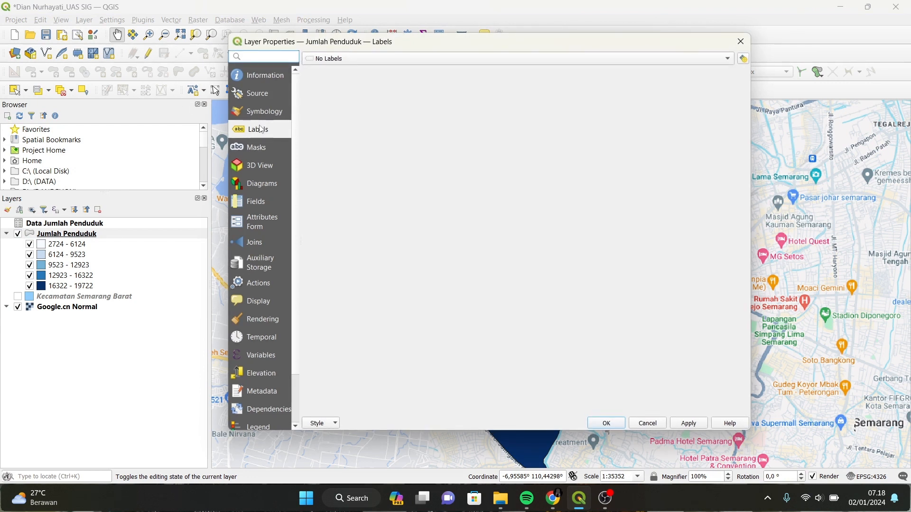
# Turn on Single Labels for Jumlah Penduduk using the Kelurahan field.
pyautogui.click(340, 59)
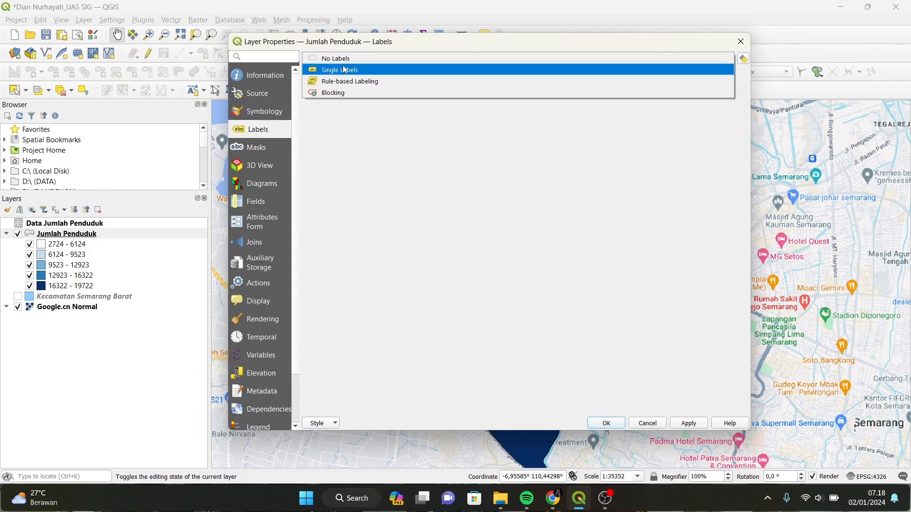
pyautogui.click(346, 71)
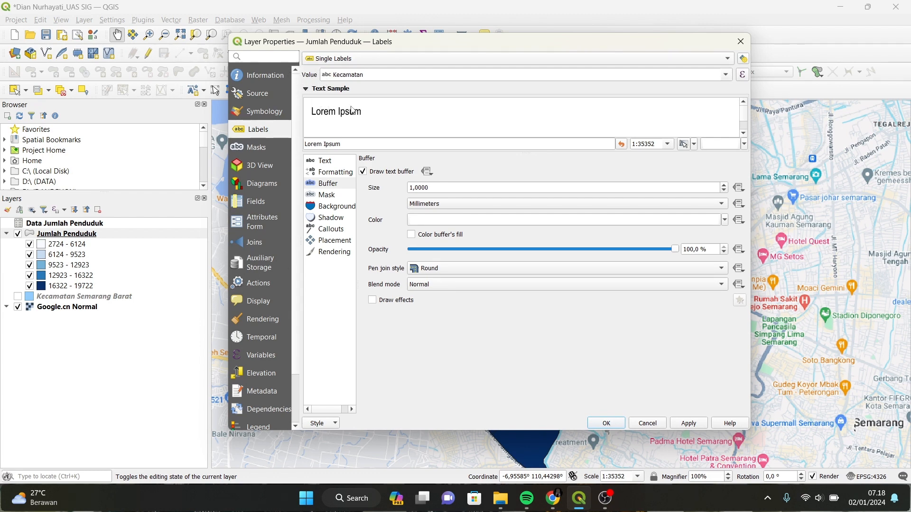
pyautogui.click(725, 75)
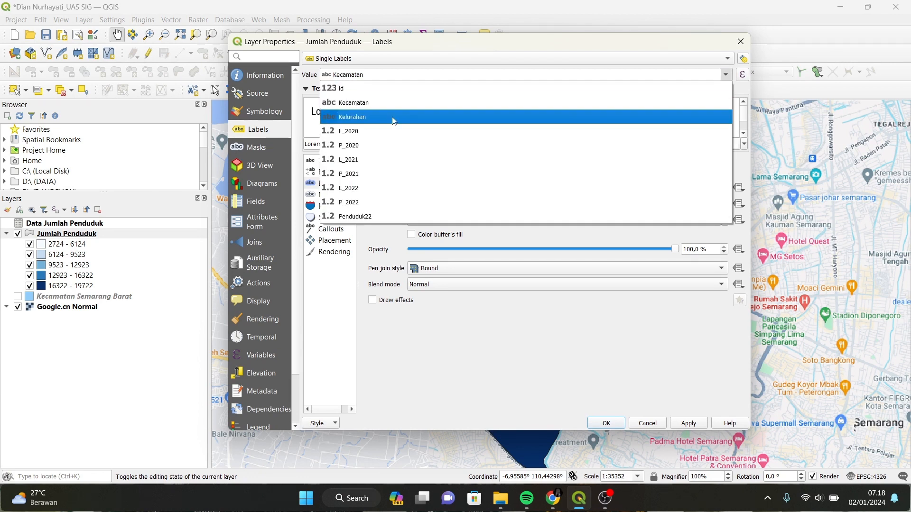
pyautogui.click(356, 118)
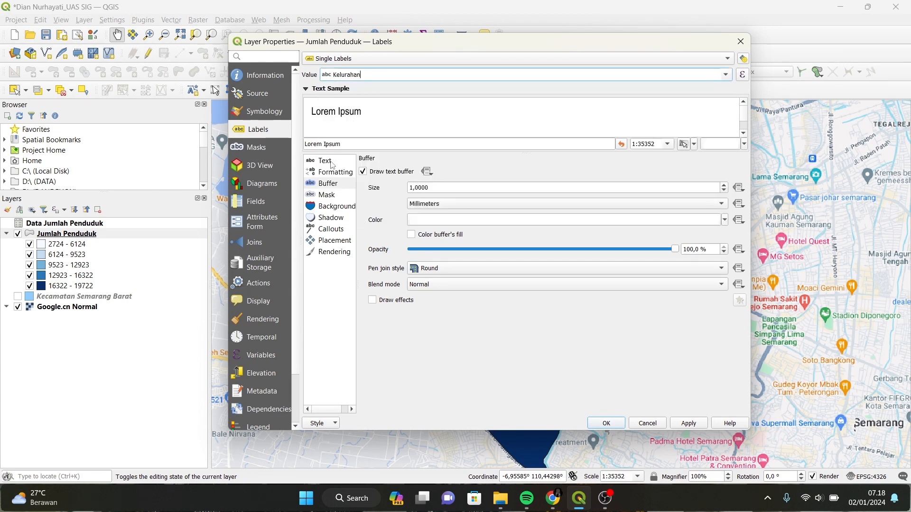
# Set the label font to Arial Narrow at size 10 and apply.
pyautogui.click(351, 163)
pyautogui.click(720, 172)
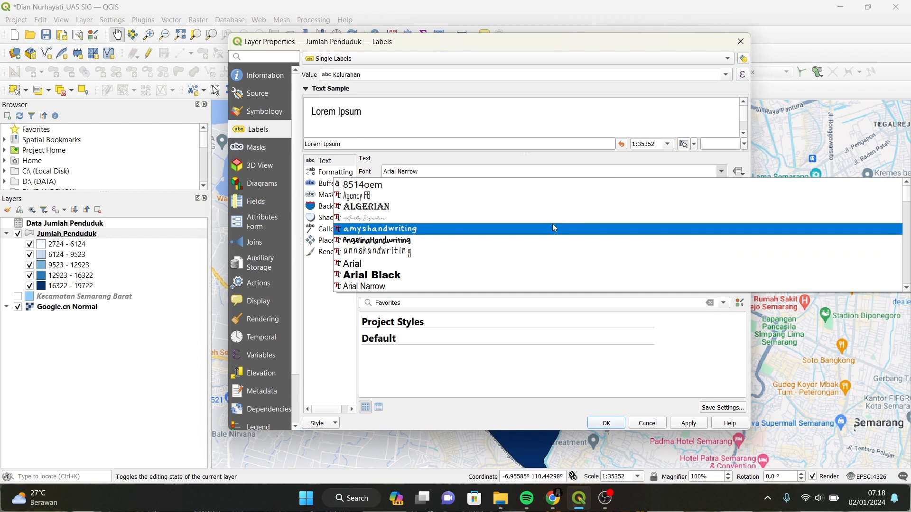
pyautogui.click(388, 287)
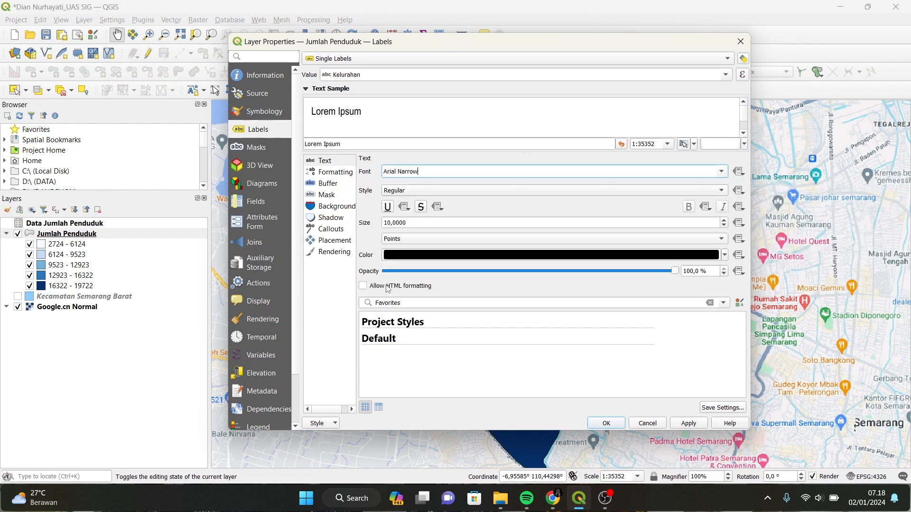
pyautogui.click(391, 225)
pyautogui.press('BackSpace')
pyautogui.write('5')
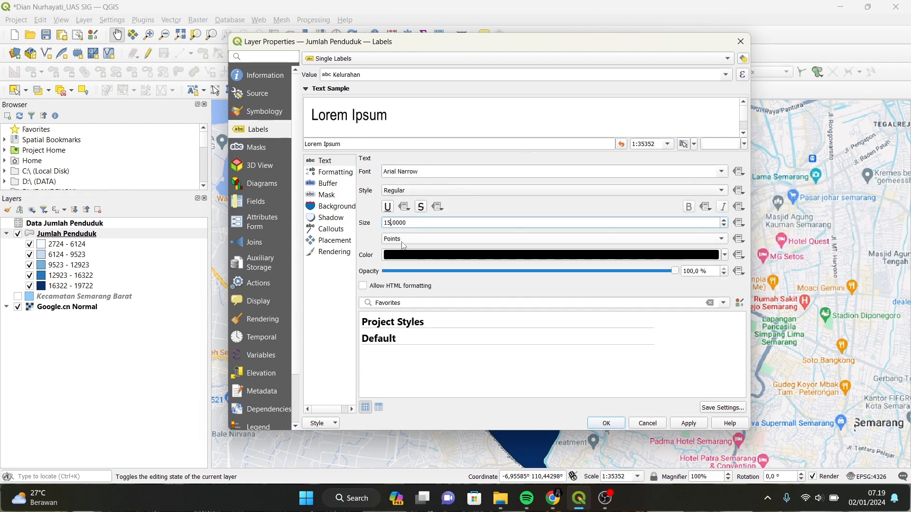
pyautogui.click(374, 242)
pyautogui.click(391, 224)
pyautogui.press('BackSpace')
pyautogui.write('0')
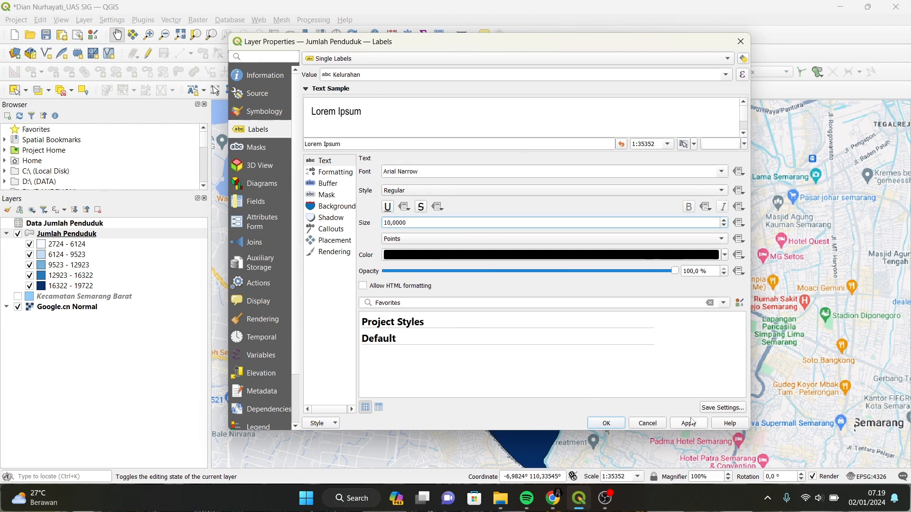
pyautogui.click(600, 423)
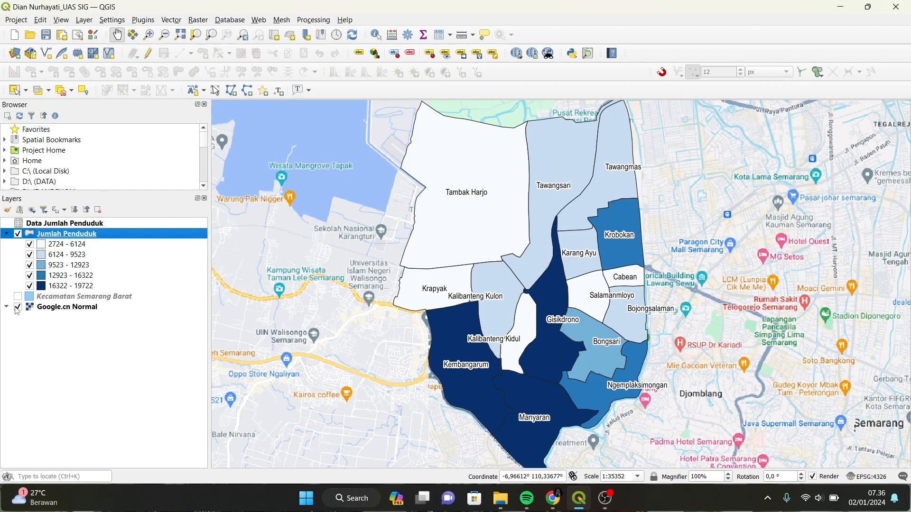
# Hide the Google.cn Normal basemap in the Layers panel.
pyautogui.click(17, 307)
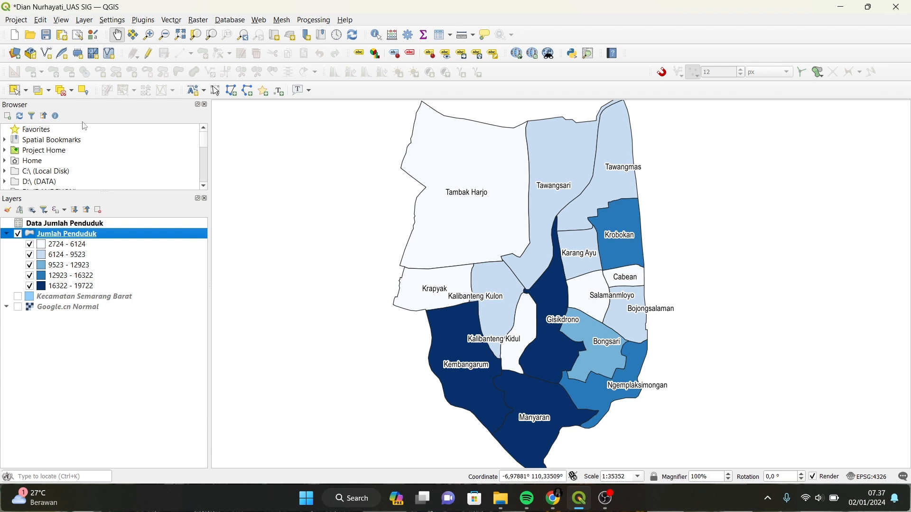
# Start a new print layout from the Project menu, titled Kec. Semarang Barat.
pyautogui.click(18, 21)
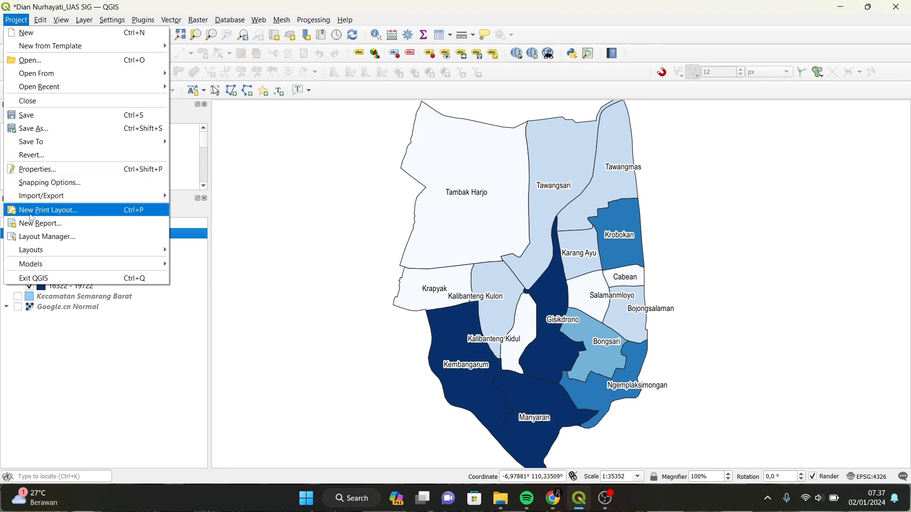
pyautogui.click(153, 216)
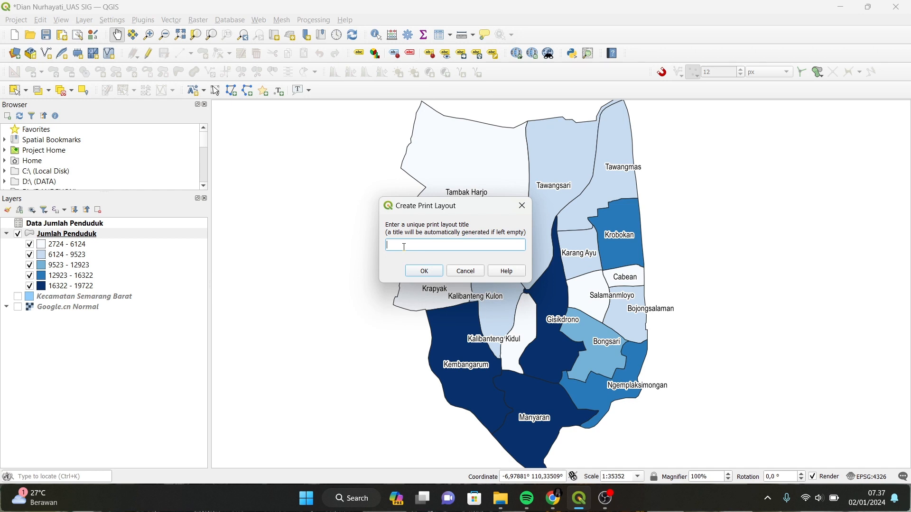
pyautogui.write('Ked')
pyautogui.write('c. Sema')
pyautogui.write('rang Barat')
# Create the layout and zoom in so the blank A3 landscape page fills the canvas.
pyautogui.click(425, 272)
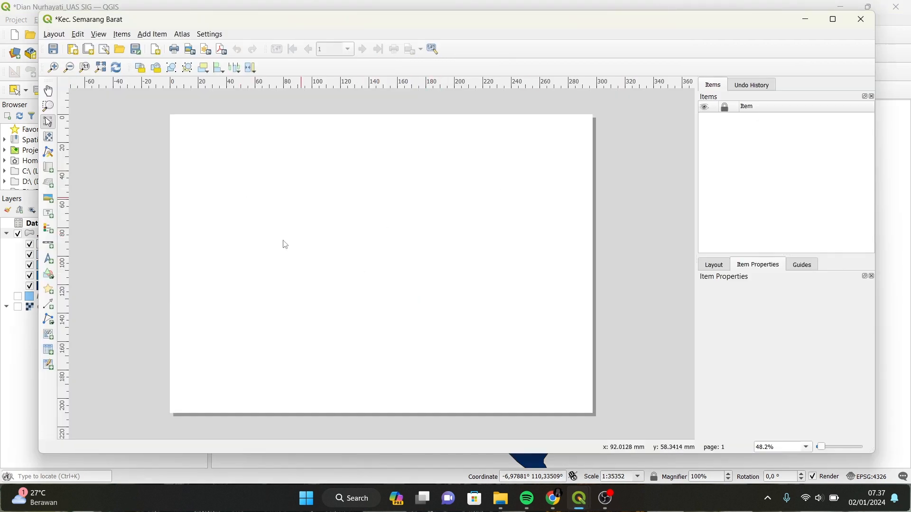
pyautogui.scroll(-1, 477, 260)
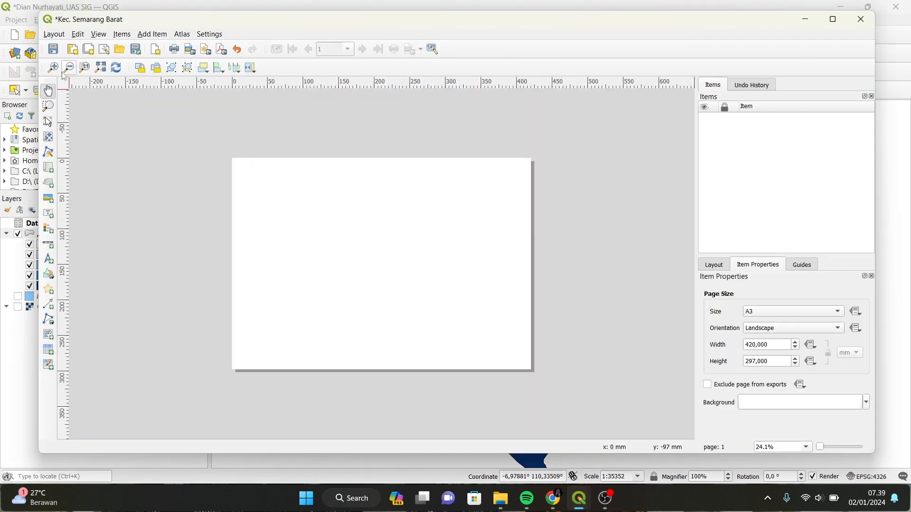
pyautogui.click(53, 68)
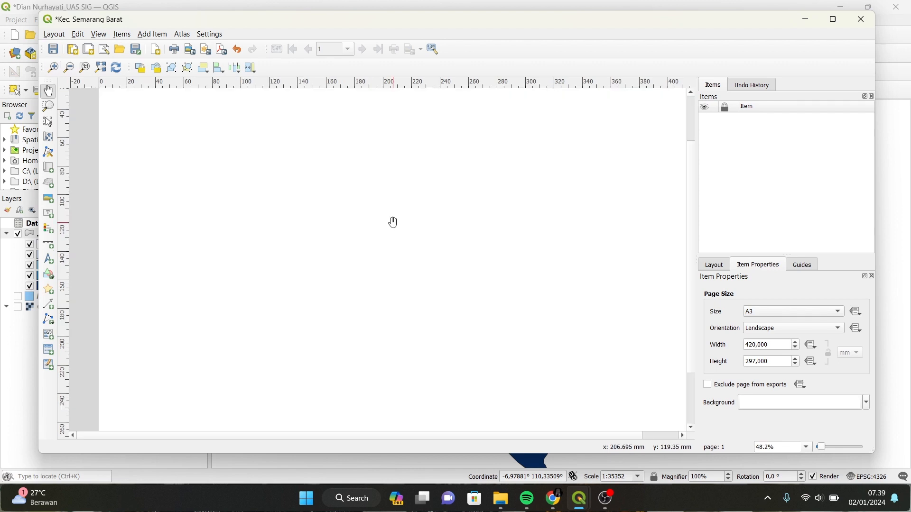
pyautogui.scroll(-1, 393, 222)
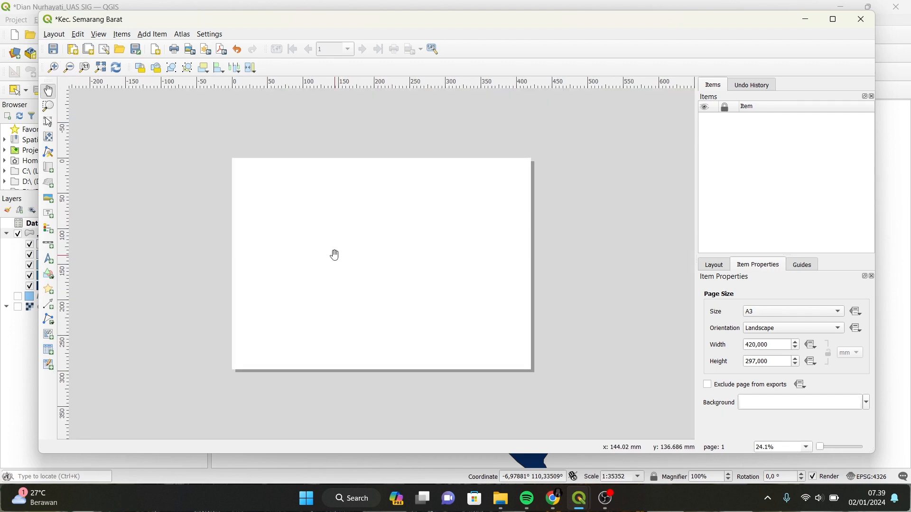
pyautogui.scroll(3, 336, 256)
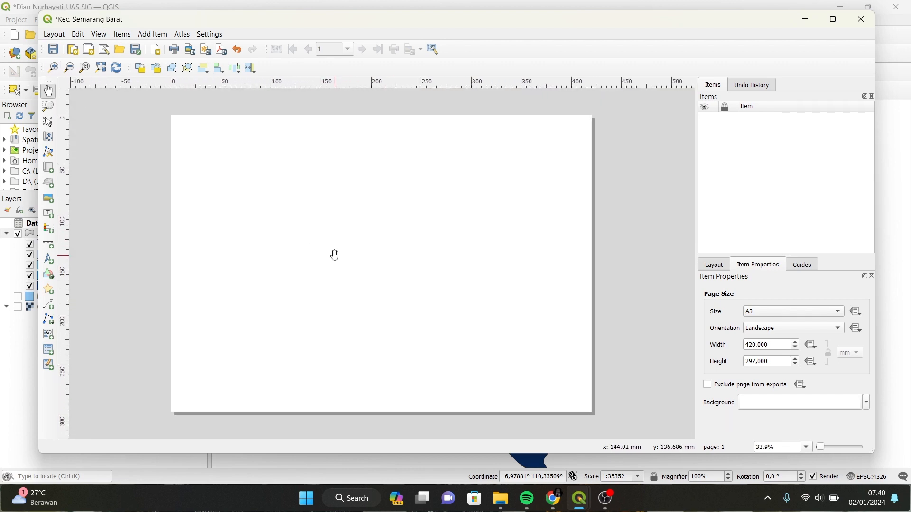
# Draw a rectangle border just inside the page edges.
pyautogui.click(49, 276)
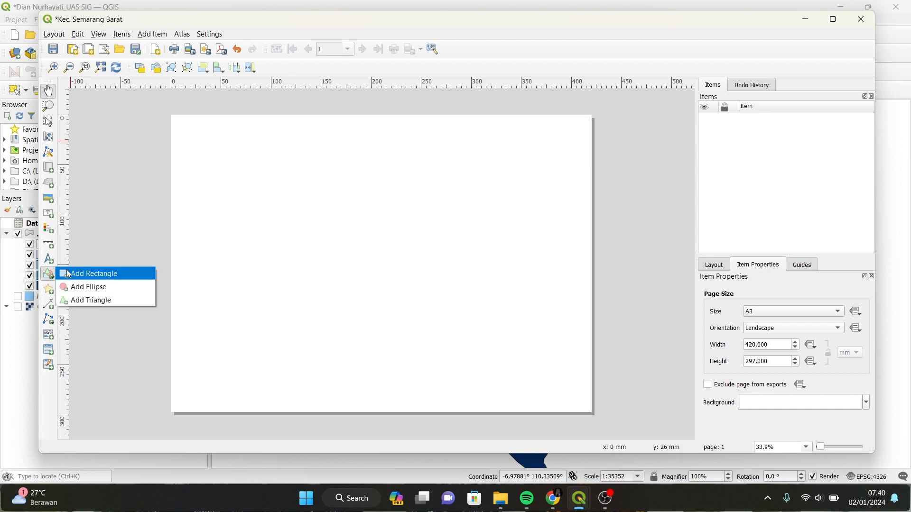
pyautogui.click(97, 278)
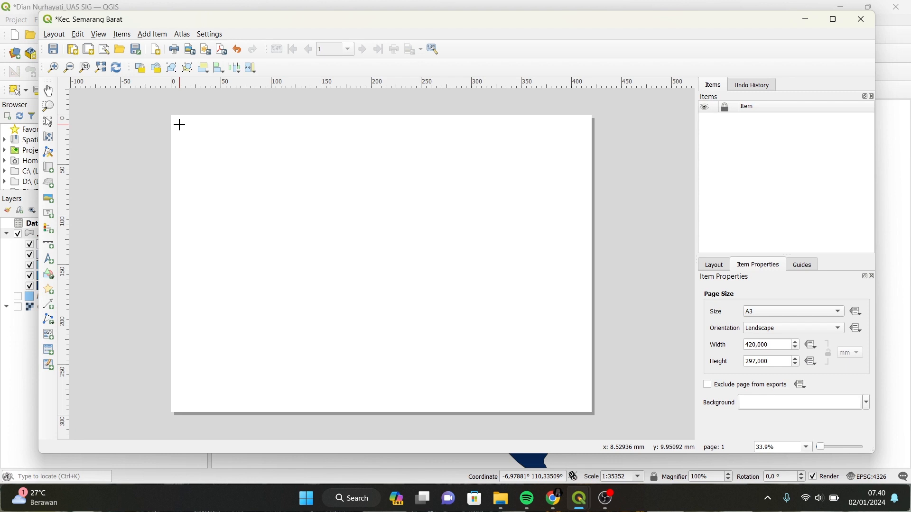
pyautogui.moveTo(180, 125); pyautogui.dragTo(584, 403)
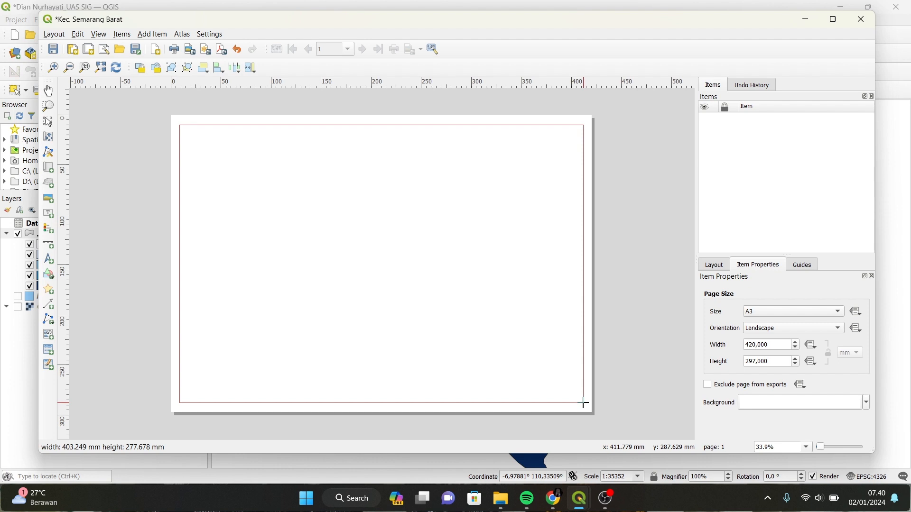
pyautogui.moveTo(584, 404); pyautogui.dragTo(585, 404)
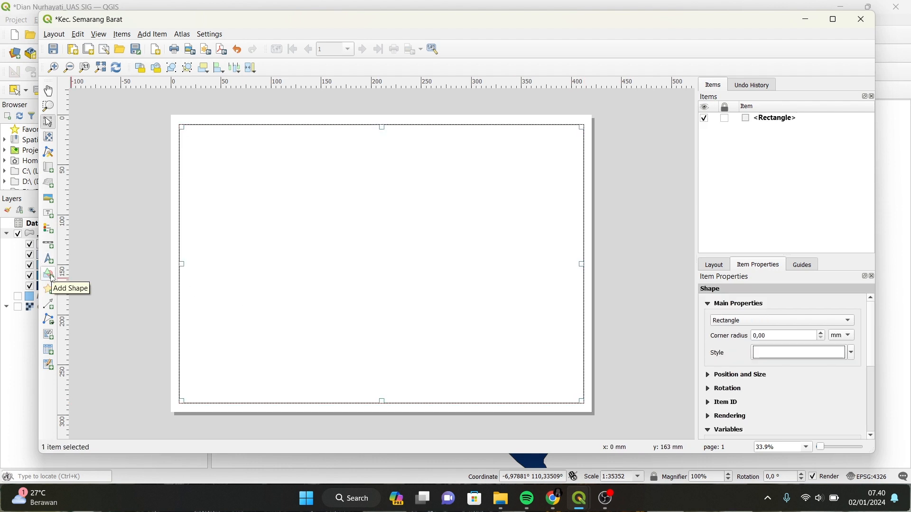
# Draw a large left map panel and a tall right-hand column rectangle.
pyautogui.click(49, 276)
pyautogui.click(85, 274)
pyautogui.moveTo(182, 128); pyautogui.dragTo(441, 401)
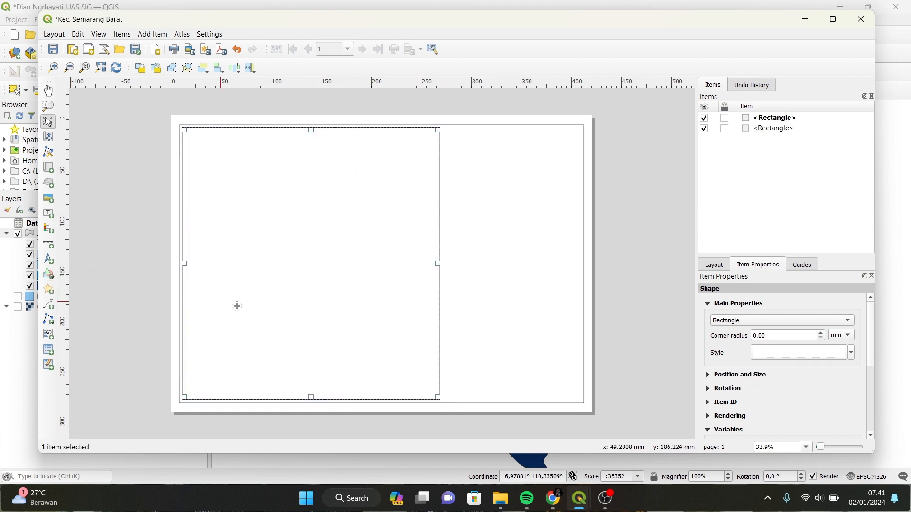
pyautogui.moveTo(445, 129); pyautogui.dragTo(580, 399)
# Draw and position the top two boxes inside the right column.
pyautogui.click(48, 274)
pyautogui.click(85, 273)
pyautogui.moveTo(448, 129); pyautogui.dragTo(577, 162)
pyautogui.moveTo(515, 141); pyautogui.dragTo(513, 142)
pyautogui.moveTo(512, 162); pyautogui.dragTo(512, 165)
pyautogui.click(504, 193)
pyautogui.click(49, 274)
pyautogui.click(84, 273)
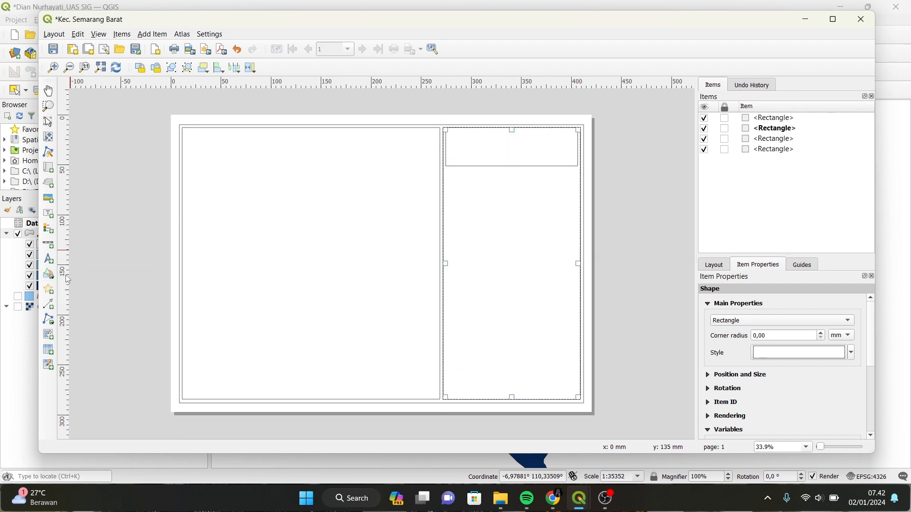
pyautogui.moveTo(446, 167)
pyautogui.mouseDown()
pyautogui.moveTo(475, 195)
pyautogui.moveTo(577, 201)
pyautogui.mouseUp()
pyautogui.moveTo(517, 187); pyautogui.dragTo(512, 209)
pyautogui.click(512, 156)
pyautogui.click(514, 183)
pyautogui.moveTo(512, 164); pyautogui.dragTo(515, 180)
pyautogui.scroll(1, 516, 218)
pyautogui.moveTo(503, 252); pyautogui.dragTo(503, 260)
pyautogui.moveTo(512, 168); pyautogui.dragTo(512, 173)
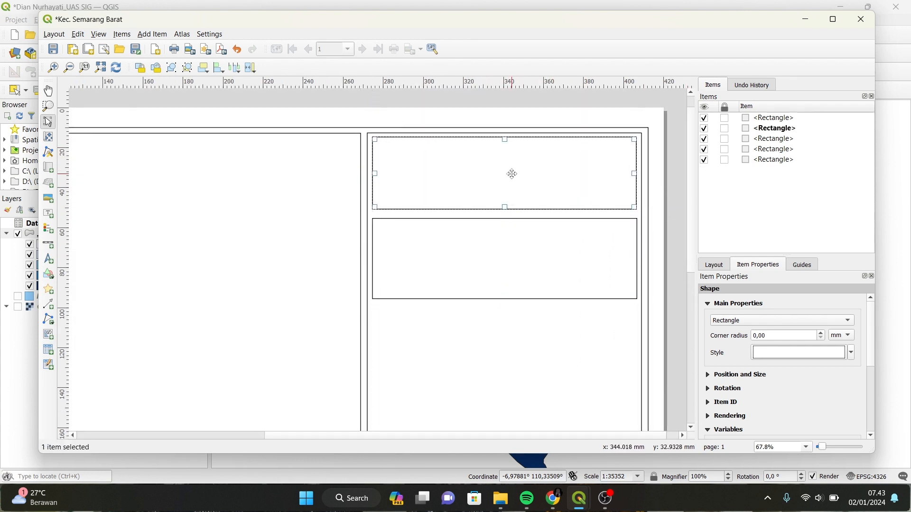
pyautogui.moveTo(512, 259); pyautogui.dragTo(512, 253)
# Draw the third, fourth and fifth boxes down the rest of the right column.
pyautogui.click(517, 332)
pyautogui.scroll(-1, 523, 300)
pyautogui.click(49, 274)
pyautogui.click(90, 274)
pyautogui.moveTo(446, 211); pyautogui.dragTo(577, 284)
pyautogui.scroll(1, 577, 283)
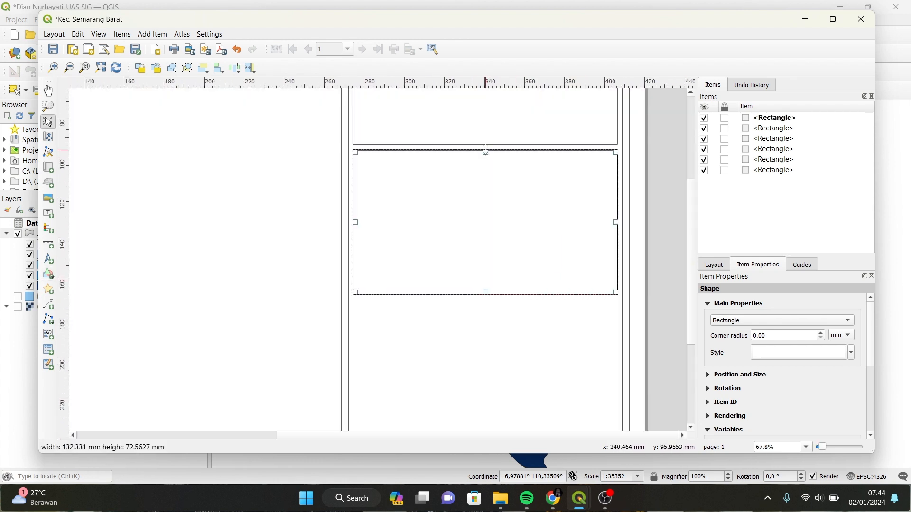
pyautogui.moveTo(354, 190); pyautogui.dragTo(618, 250)
pyautogui.click(48, 274)
pyautogui.click(90, 274)
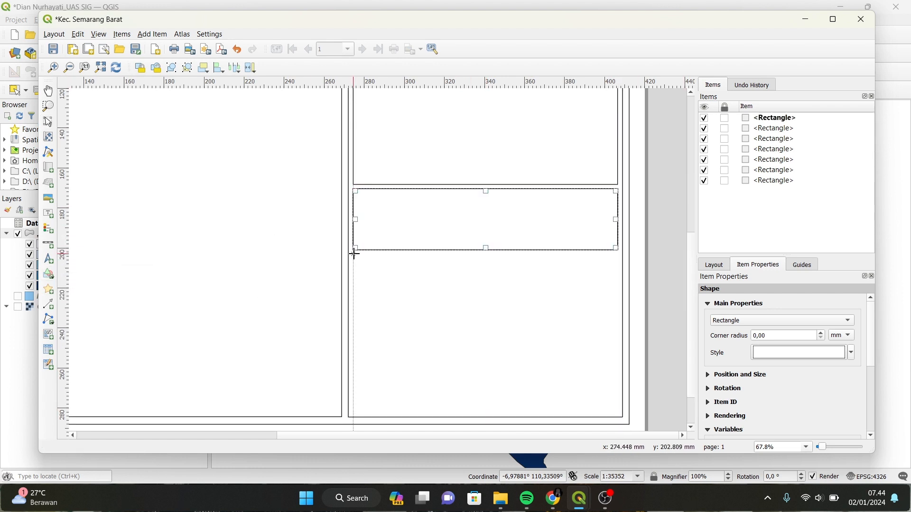
pyautogui.moveTo(353, 253); pyautogui.dragTo(617, 412)
pyautogui.scroll(-1, 539, 382)
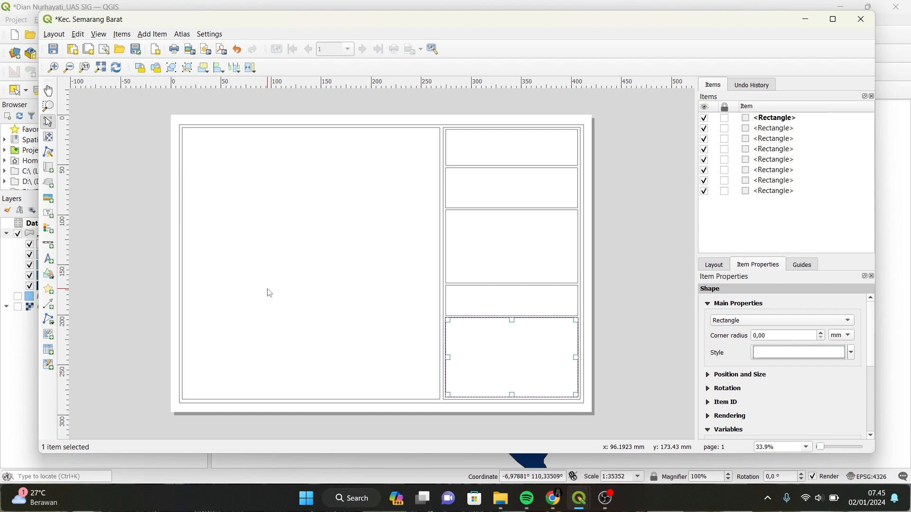
pyautogui.click(270, 293)
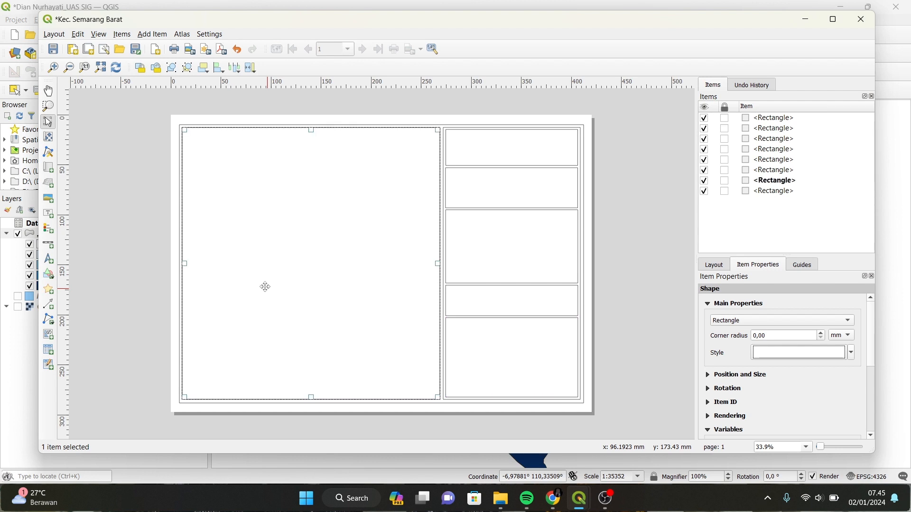
# Place Map 1 in the left panel at scale 1:30000 and lock its layers.
pyautogui.click(49, 170)
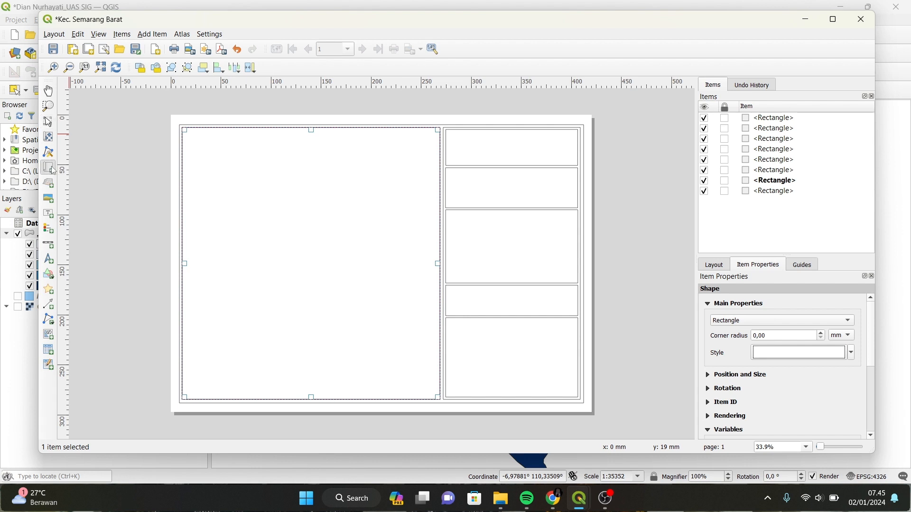
pyautogui.moveTo(201, 149); pyautogui.dragTo(420, 377)
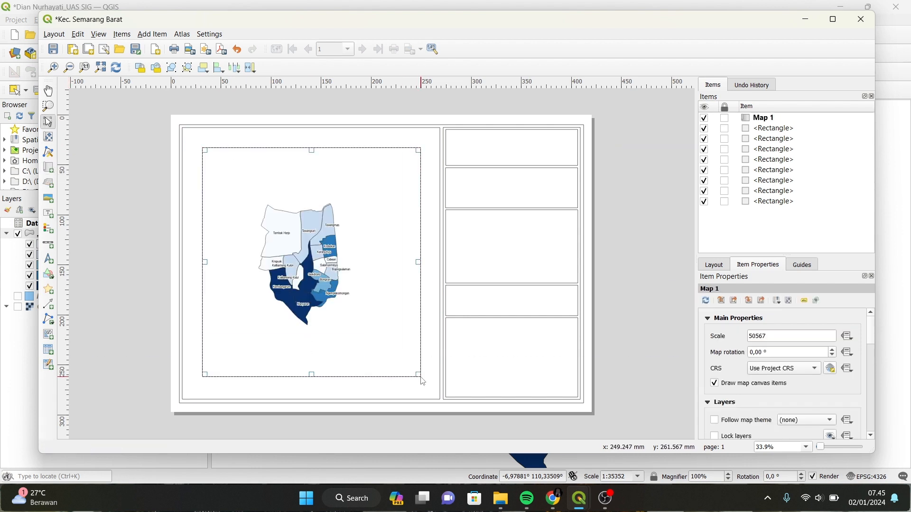
pyautogui.click(48, 137)
pyautogui.scroll(1, 306, 241)
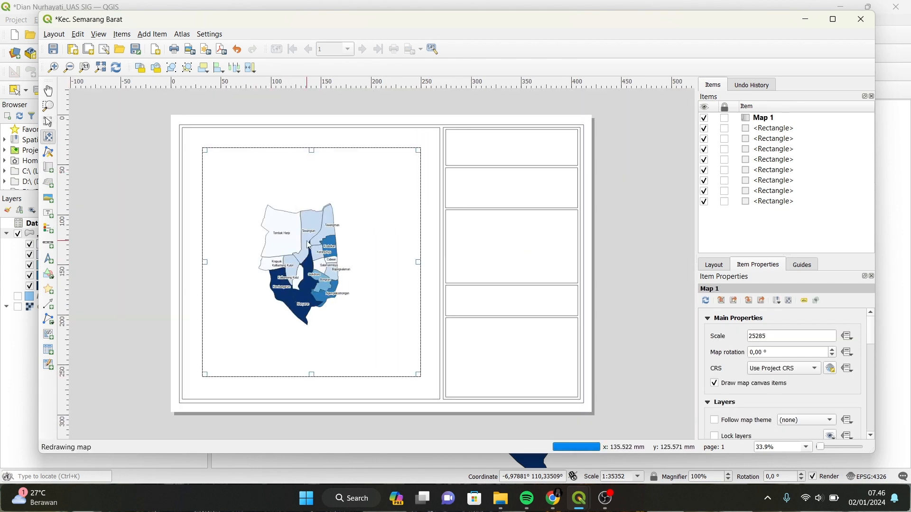
pyautogui.click(48, 91)
pyautogui.click(51, 137)
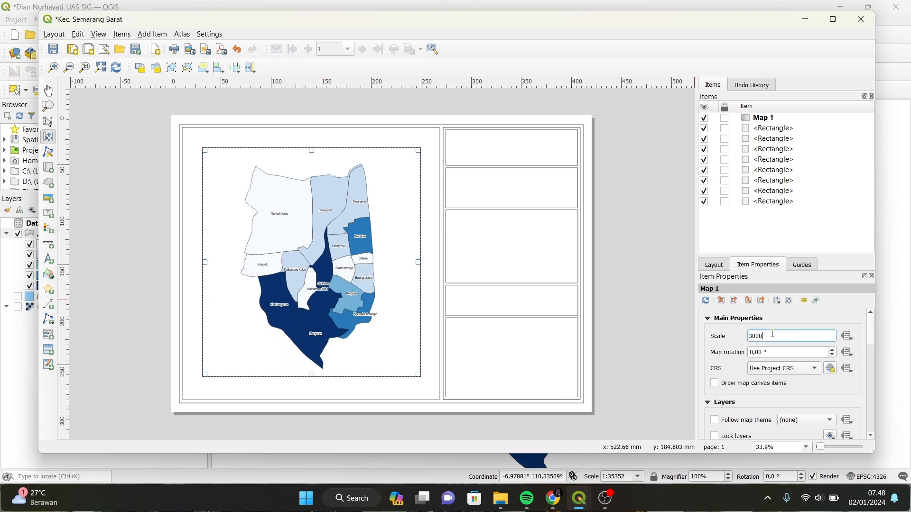
pyautogui.click(871, 434)
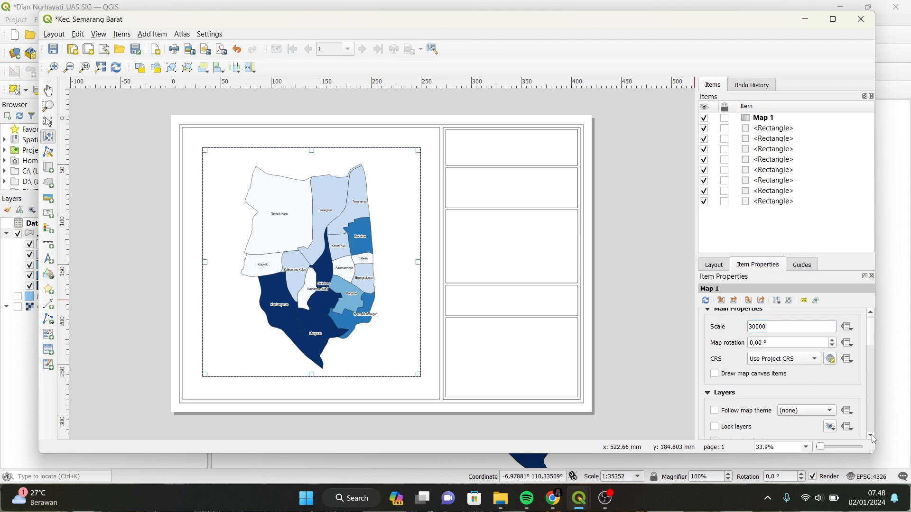
pyautogui.click(871, 434)
pyautogui.click(715, 417)
pyautogui.moveTo(871, 344); pyautogui.dragTo(883, 391)
# Add Grid 1 to Map 1 with X and Y intervals of 5 centimetres.
pyautogui.click(709, 345)
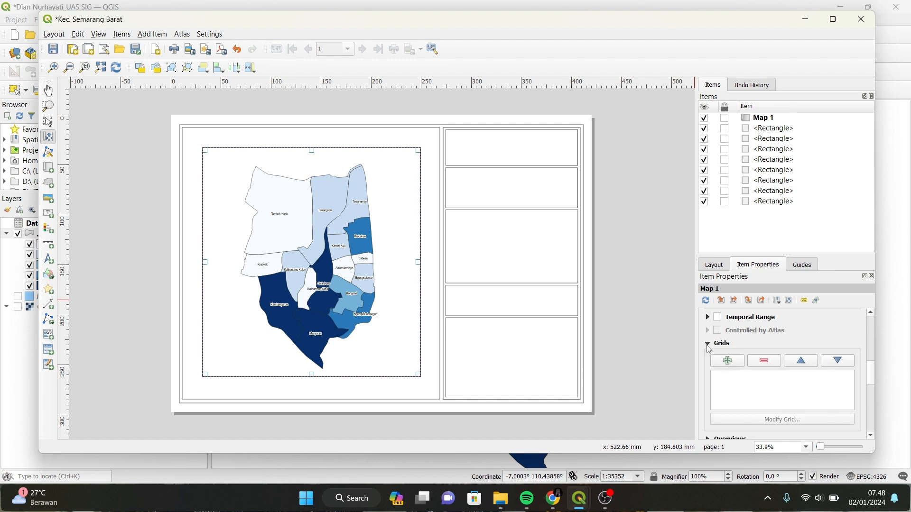
pyautogui.click(728, 362)
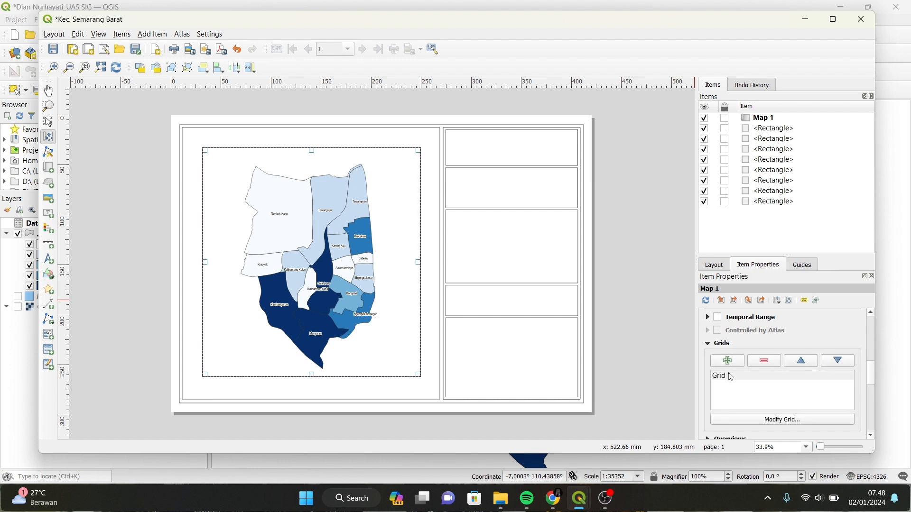
pyautogui.click(734, 378)
pyautogui.click(800, 424)
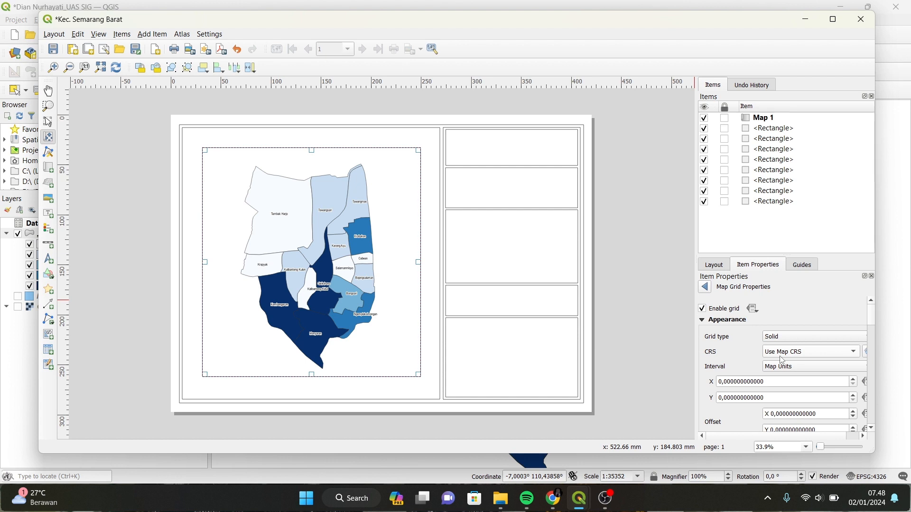
pyautogui.click(798, 367)
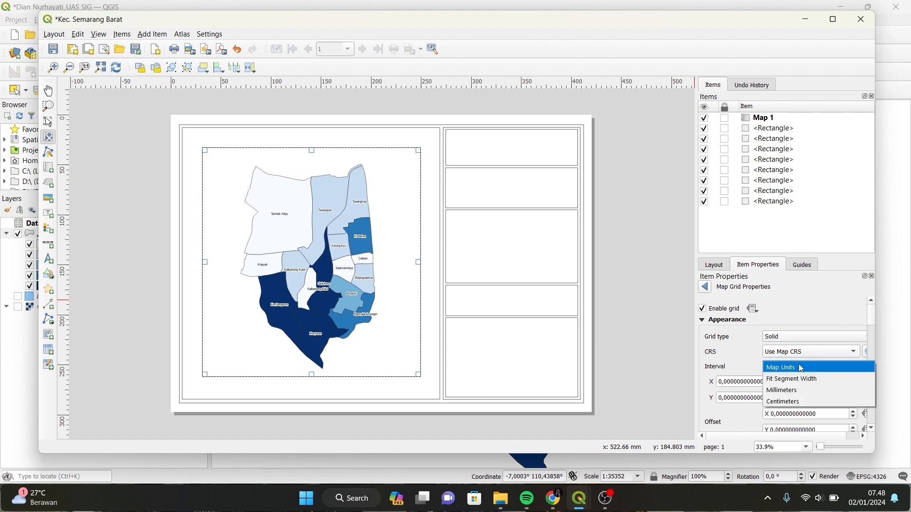
pyautogui.click(780, 400)
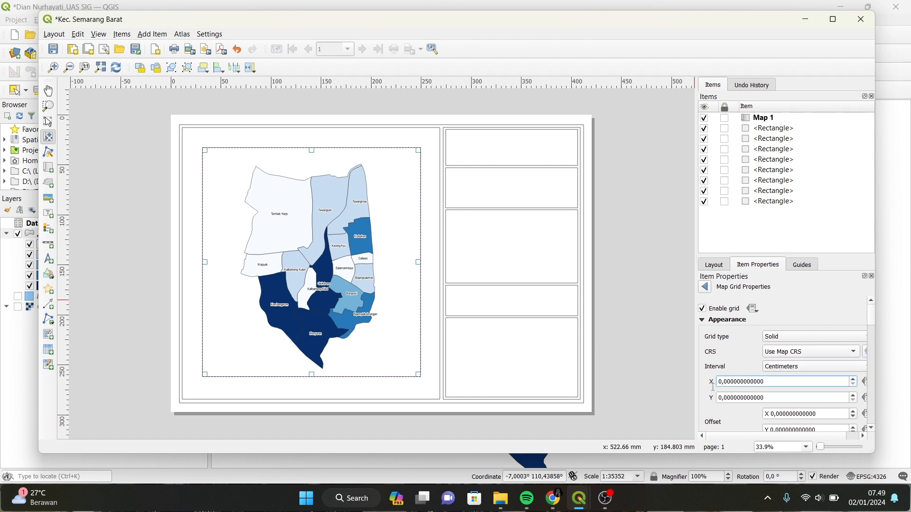
pyautogui.doubleClick(723, 384)
pyautogui.write('5')
pyautogui.press('Tab')
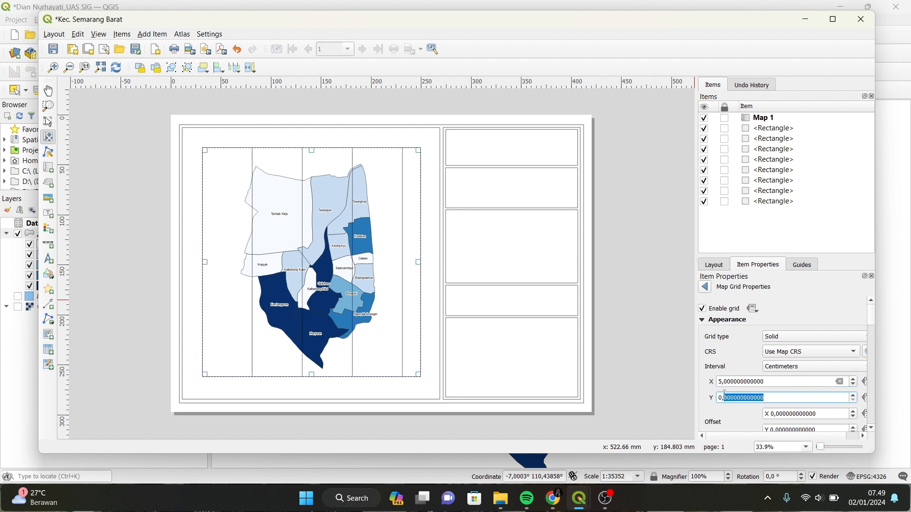
pyautogui.write('5')
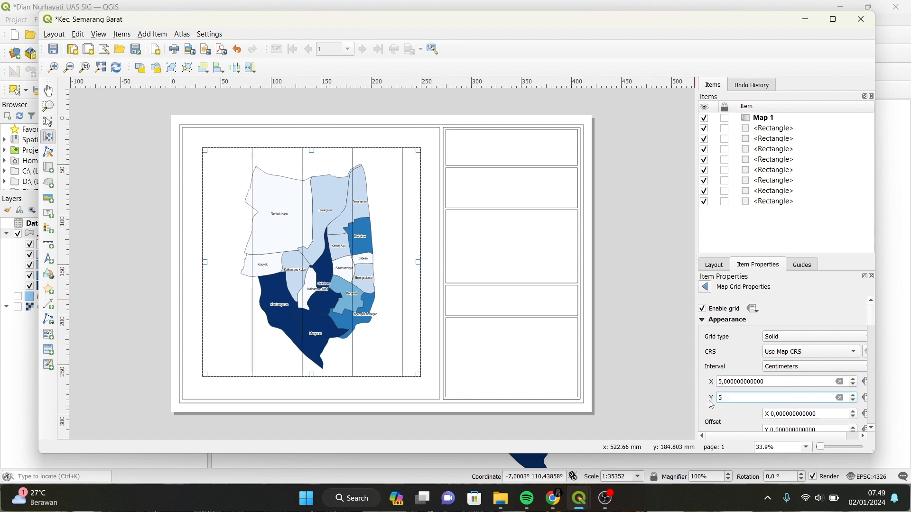
pyautogui.click(741, 419)
# Lighten the grid line colour to about 60% opacity.
pyautogui.click(871, 429)
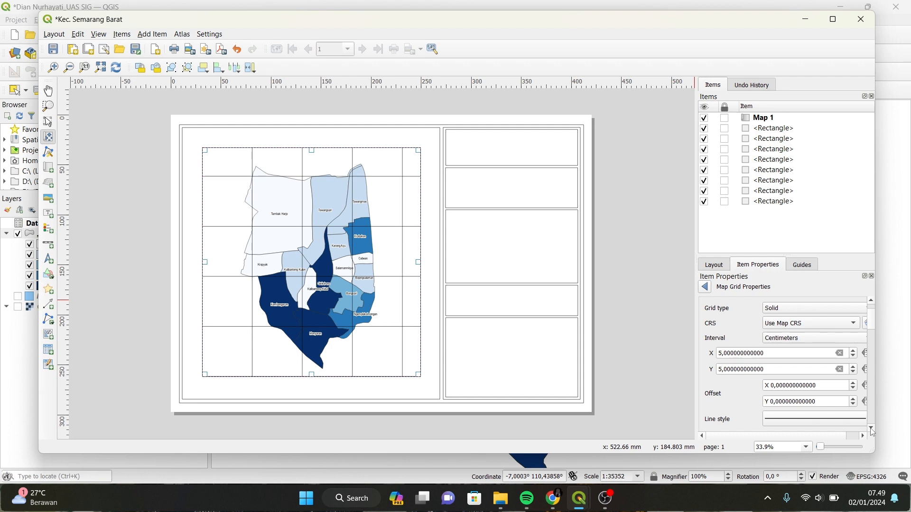
pyautogui.scroll(-3, 786, 417)
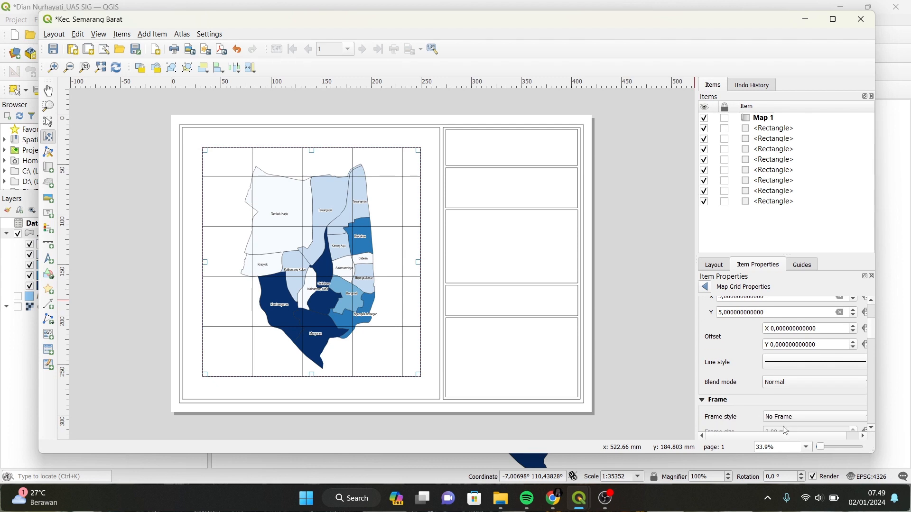
pyautogui.click(863, 436)
pyautogui.click(858, 364)
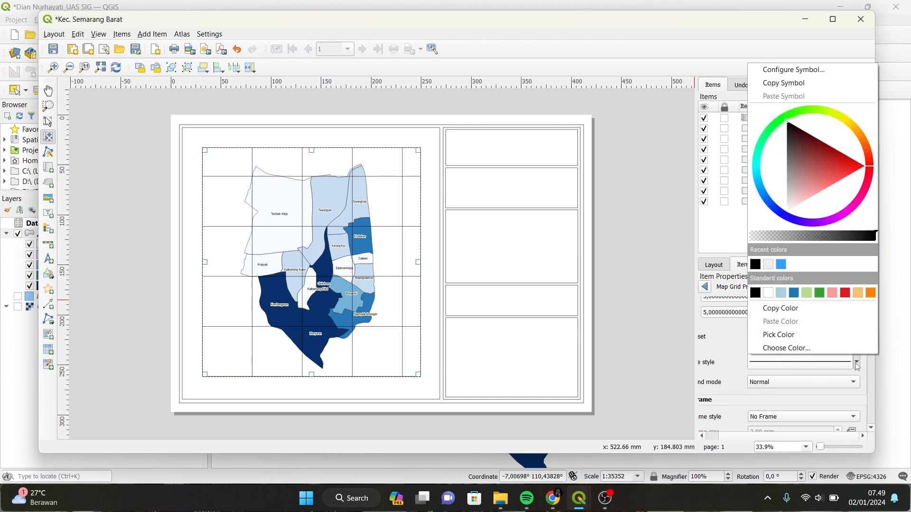
pyautogui.moveTo(876, 241); pyautogui.dragTo(805, 242)
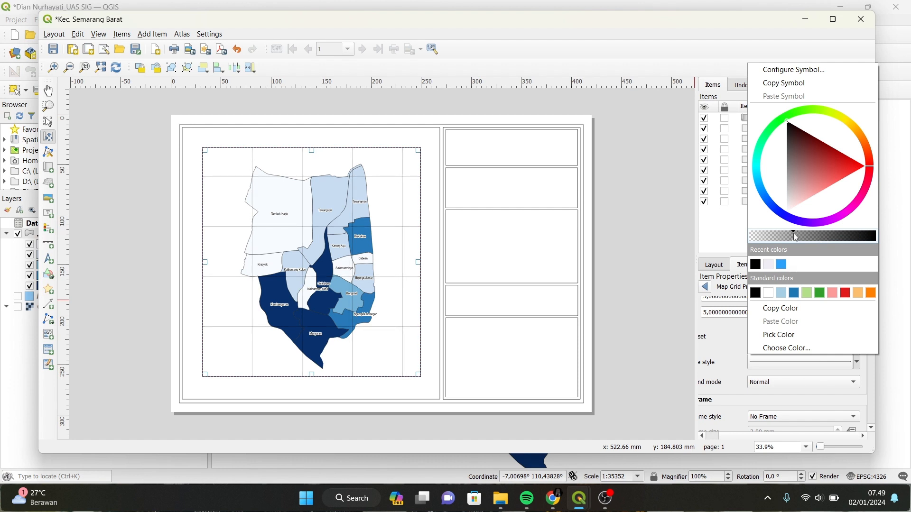
pyautogui.click(731, 353)
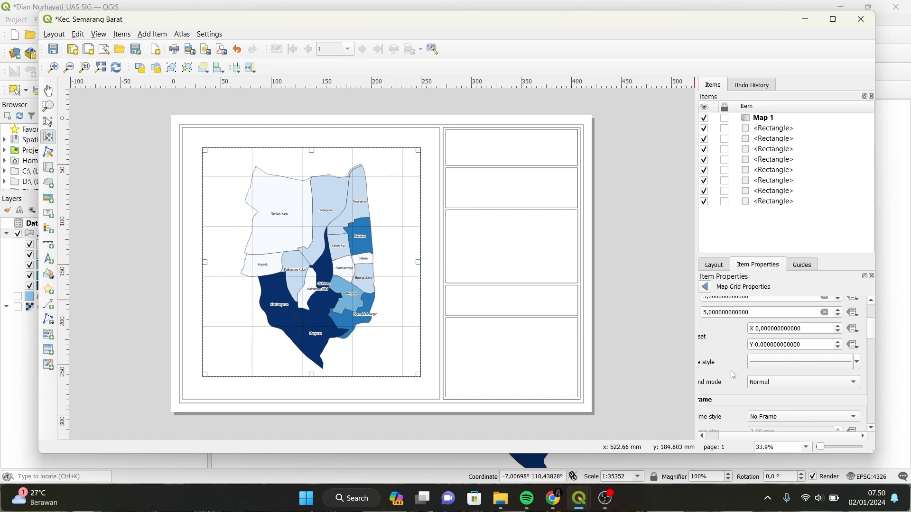
# Set the map grid's frame style to Exterior Ticks.
pyautogui.click(873, 429)
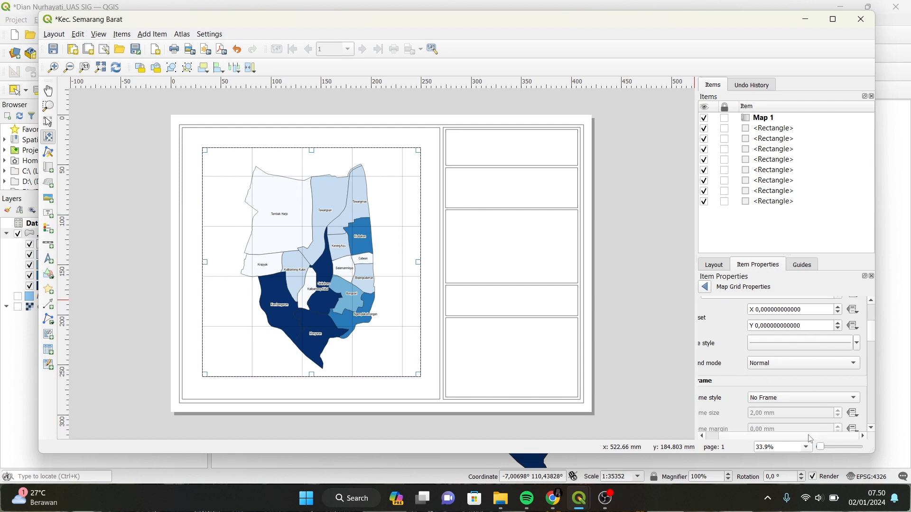
pyautogui.click(873, 429)
pyautogui.click(873, 429)
pyautogui.click(874, 429)
pyautogui.click(808, 361)
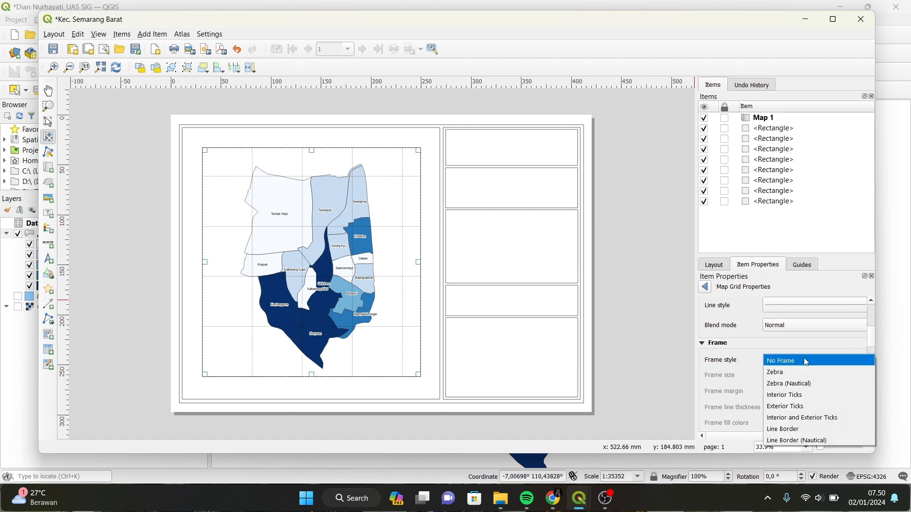
pyautogui.click(830, 408)
pyautogui.click(871, 429)
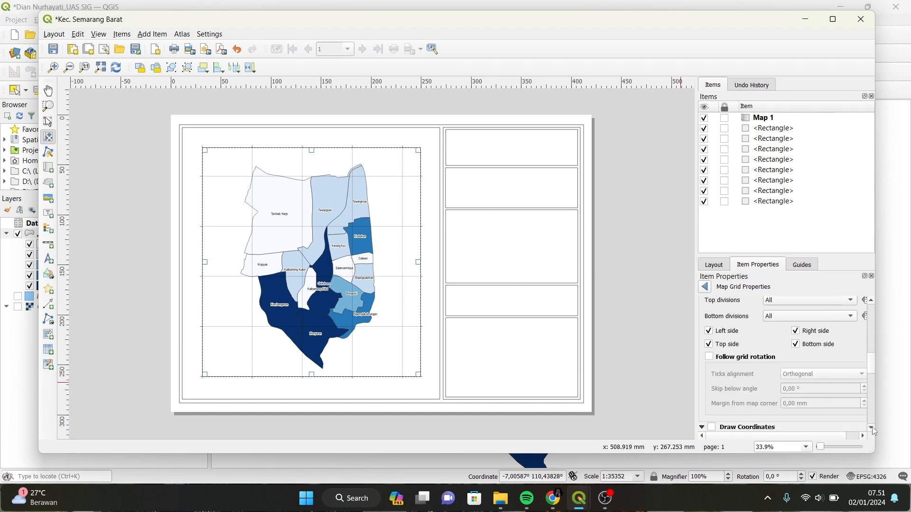
pyautogui.click(871, 429)
# Draw grid coordinates in degrees-minutes-seconds with suffix, with left and right labels Vertical Ascending.
pyautogui.click(711, 333)
pyautogui.click(835, 353)
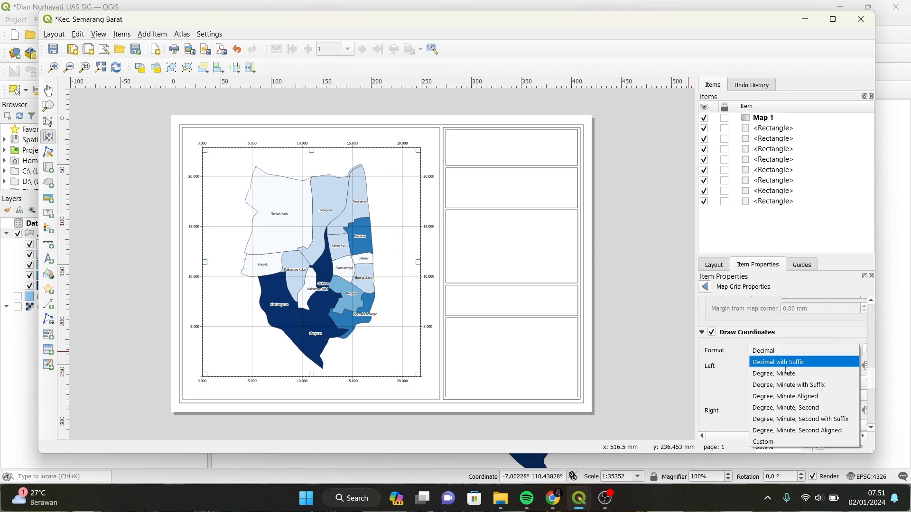
pyautogui.click(802, 420)
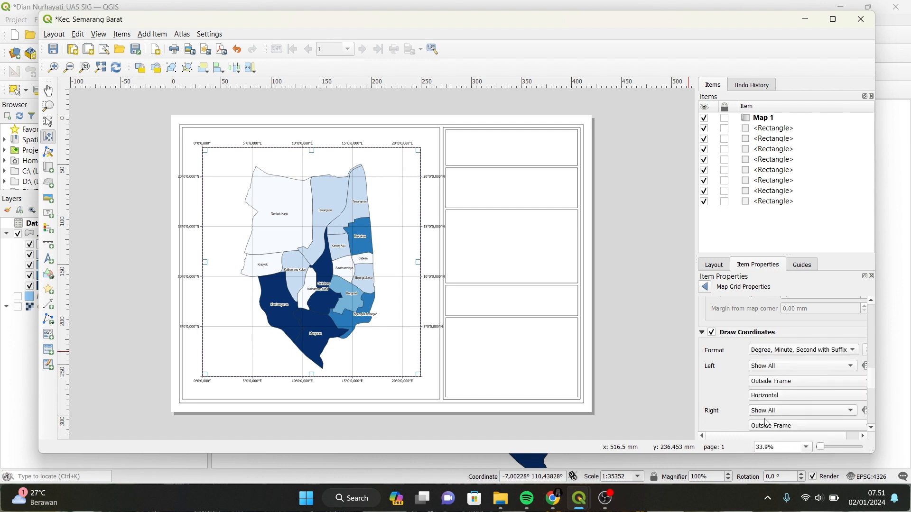
pyautogui.scroll(-1, 835, 382)
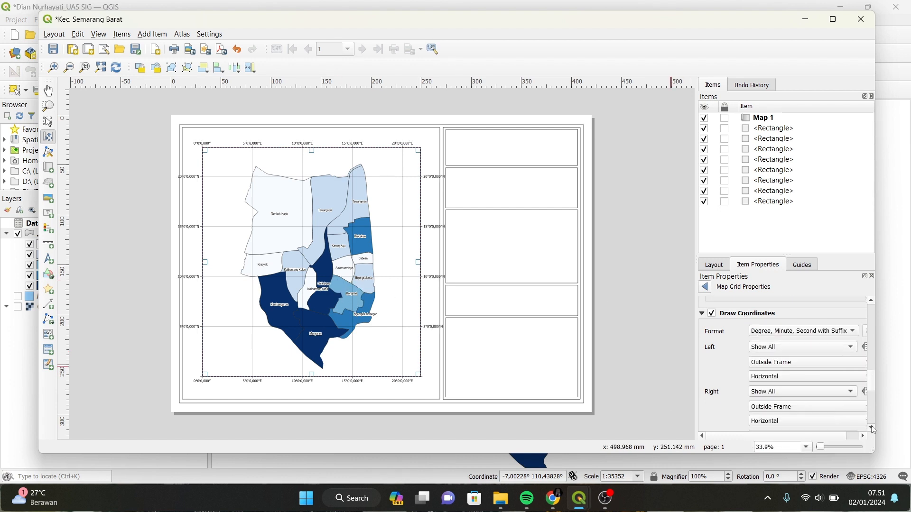
pyautogui.click(783, 377)
pyautogui.click(784, 393)
pyautogui.click(787, 422)
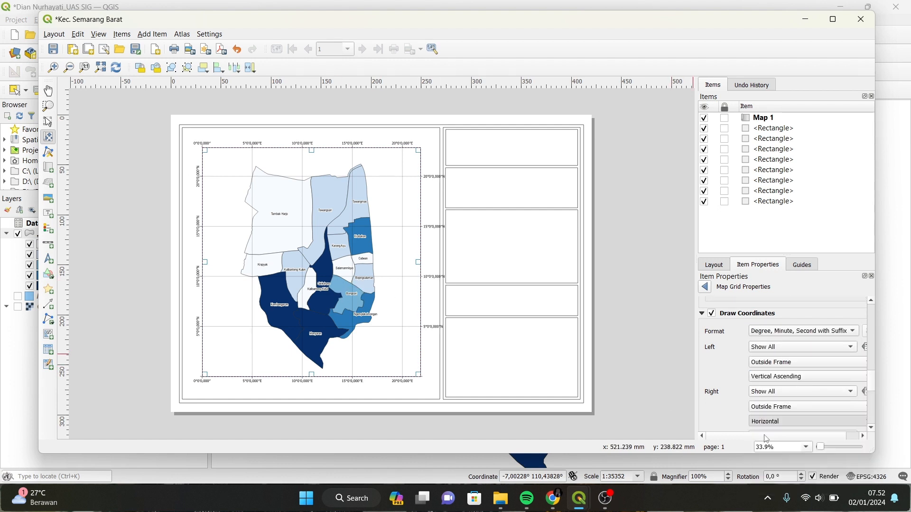
pyautogui.click(766, 439)
# Set the grid coordinate label font to Arial Narrow, size 15.
pyautogui.scroll(-5, 873, 432)
pyautogui.scroll(-5, 874, 432)
pyautogui.click(790, 397)
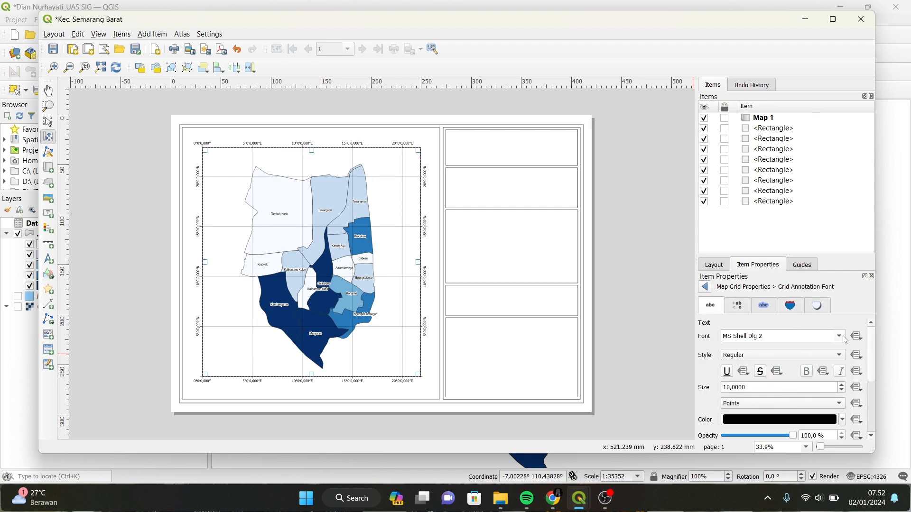
pyautogui.click(783, 335)
pyautogui.scroll(10, 752, 415)
pyautogui.click(752, 417)
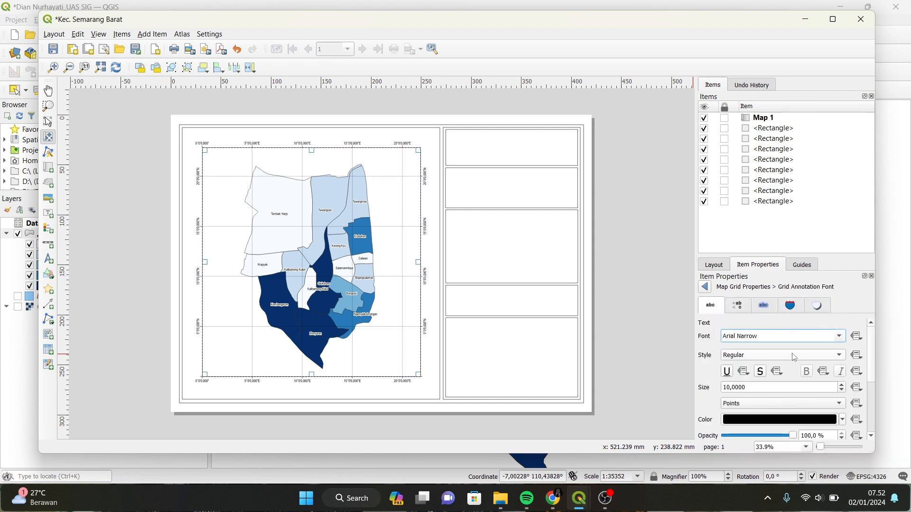
pyautogui.click(729, 387)
pyautogui.press('BackSpace')
pyautogui.write('5')
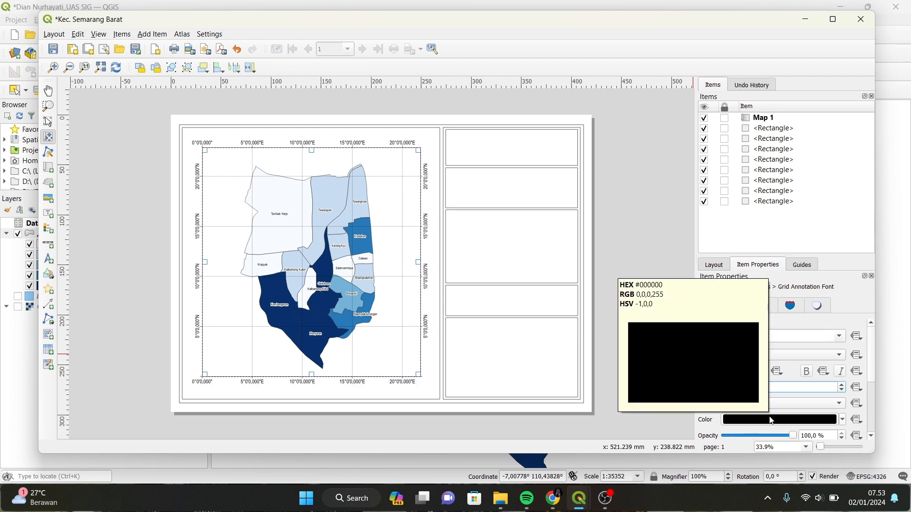
pyautogui.click(875, 437)
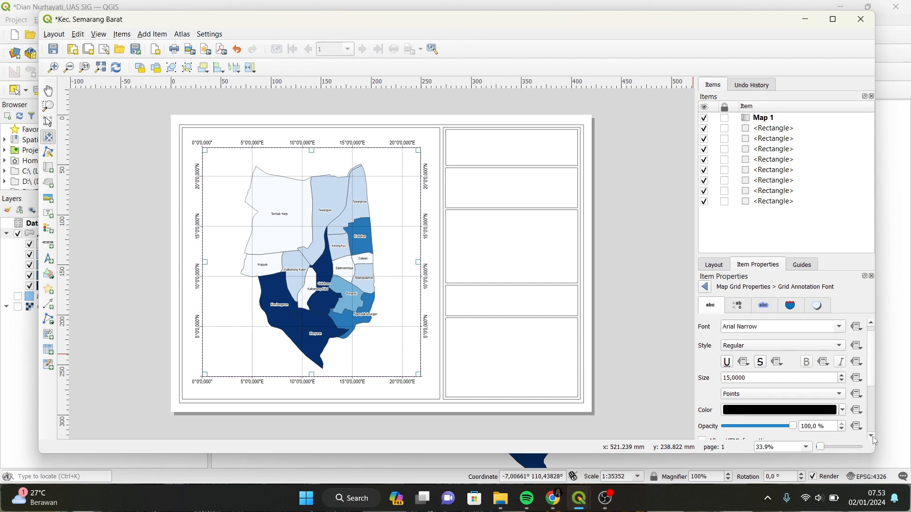
# Set the coordinate precision to 0 so the labels show whole seconds.
pyautogui.scroll(-3, 875, 440)
pyautogui.click(706, 288)
pyautogui.click(761, 401)
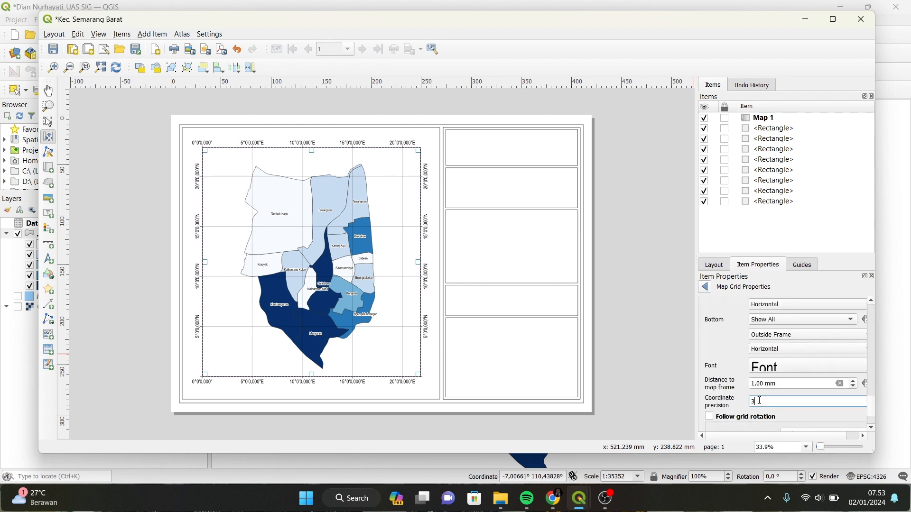
pyautogui.write('0')
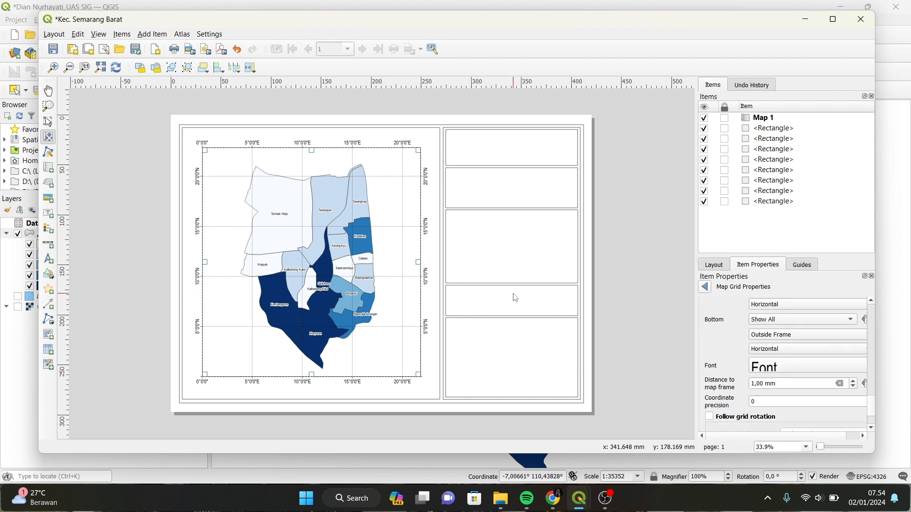
pyautogui.scroll(-2, 875, 397)
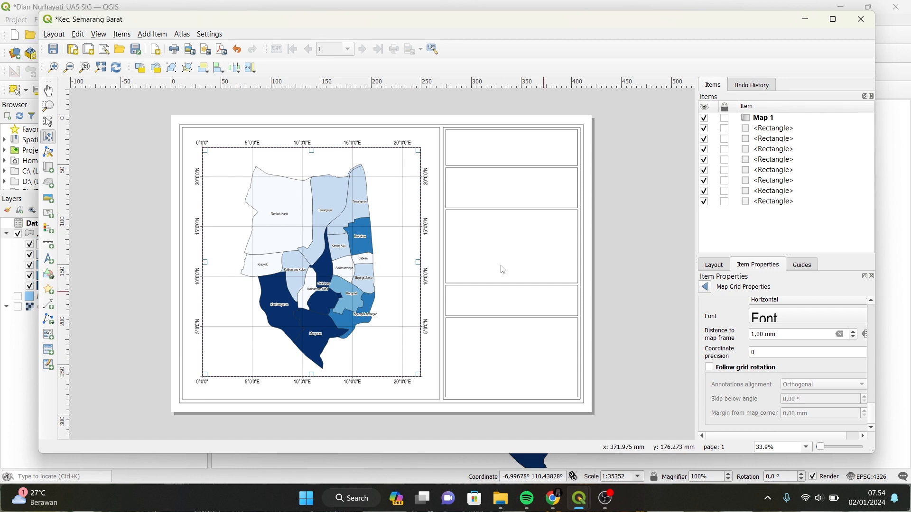
pyautogui.click(48, 122)
pyautogui.click(482, 143)
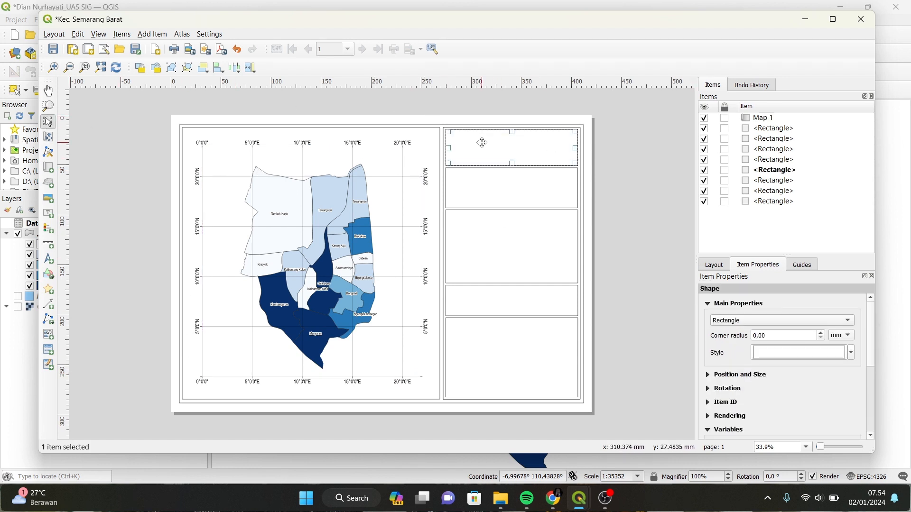
# Add a label in the top box with the three-line title PETA PERSEBARAN PENDUDUK / KECAMATAN SEMARANG BARAT / TAHUN 2022.
pyautogui.click(48, 216)
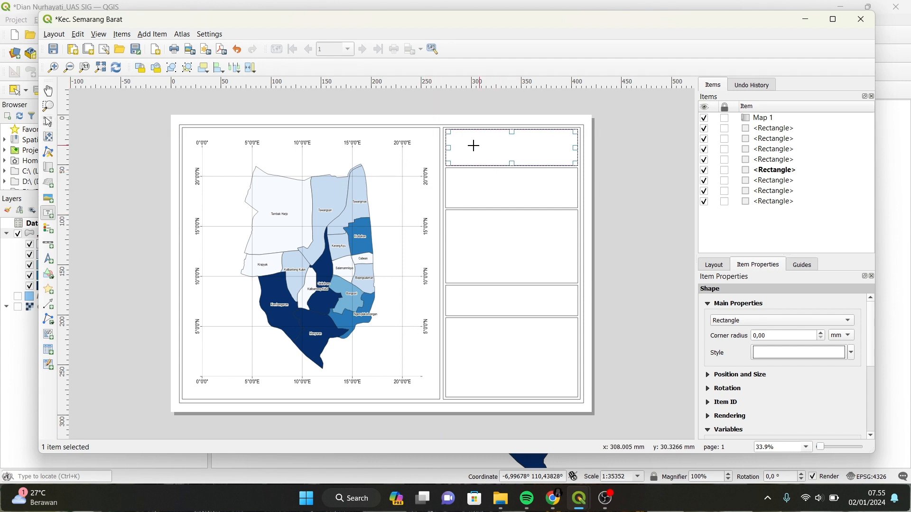
pyautogui.moveTo(451, 135); pyautogui.dragTo(576, 164)
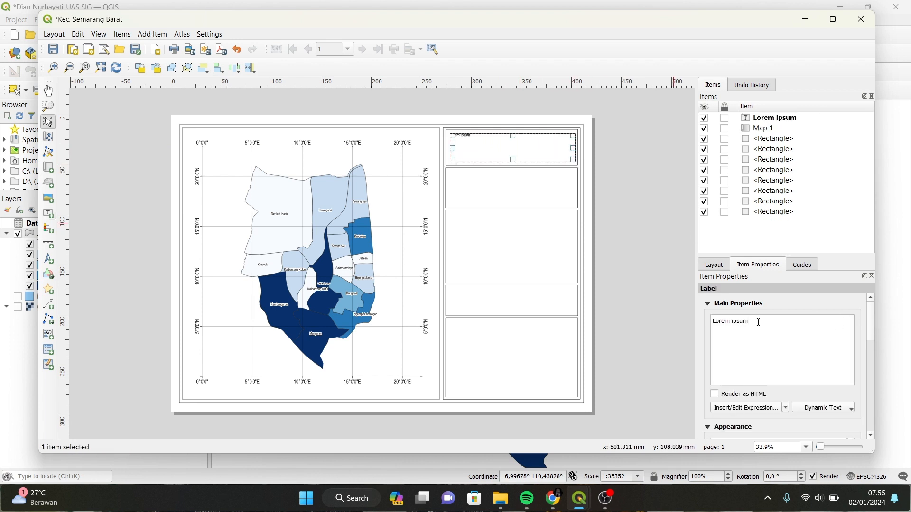
pyautogui.press('BackSpace')
pyautogui.press('BackSpace')
pyautogui.press('BackSpace')
pyautogui.press('BackSpace')
pyautogui.press('BackSpace')
pyautogui.press('BackSpace')
pyautogui.press('BackSpace')
pyautogui.press('BackSpace')
pyautogui.press('BackSpace')
pyautogui.press('BackSpace')
pyautogui.write('PETA PERSEBARAN PENDUDUK')
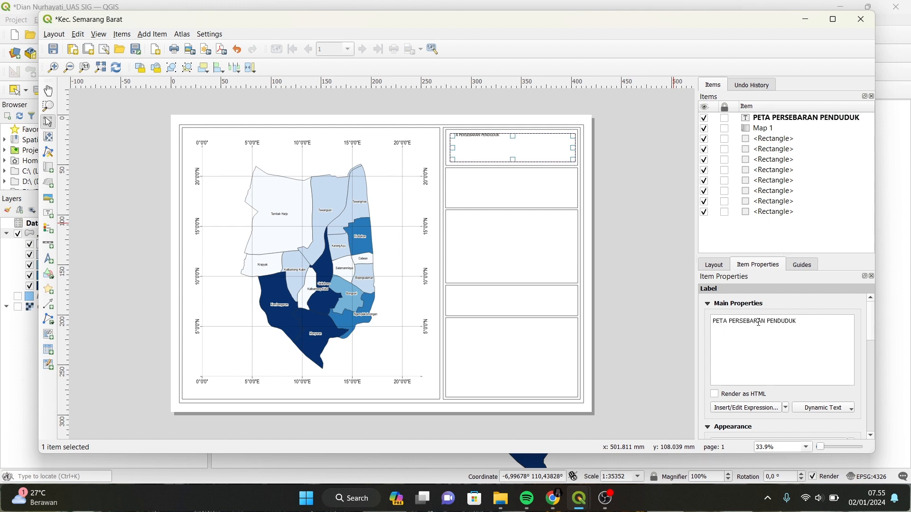
pyautogui.press('Return')
pyautogui.write('KECAMATAN SEMARANG BARAT')
pyautogui.press('Return')
pyautogui.write('TAHUN 2022')
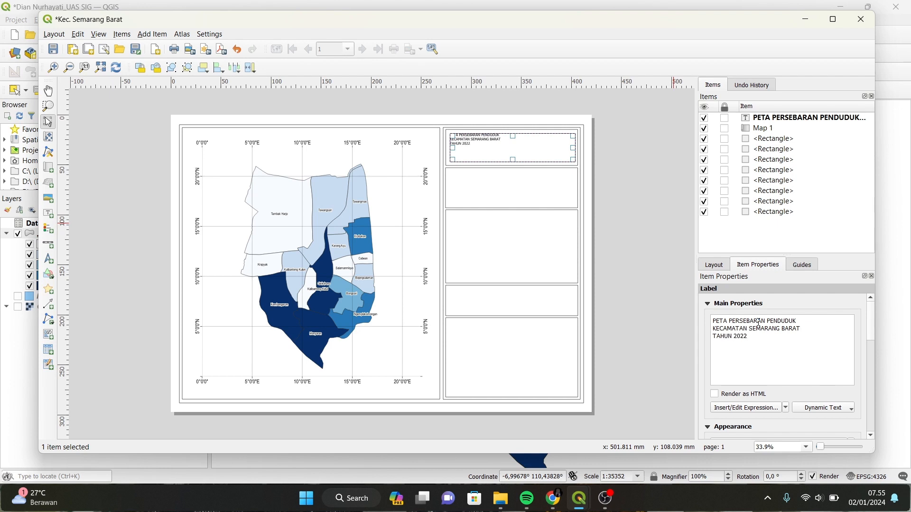
# Set the title font to Arial Narrow Bold.
pyautogui.scroll(-2, 796, 361)
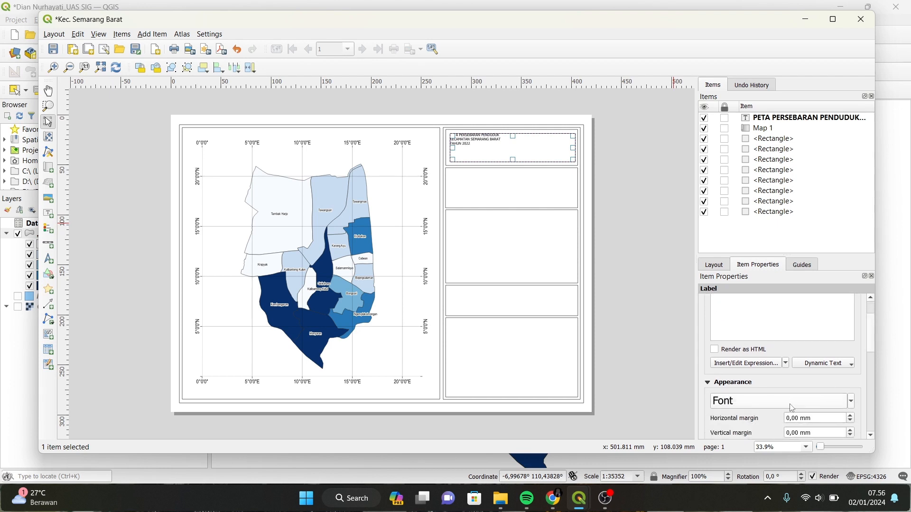
pyautogui.click(791, 404)
pyautogui.click(839, 336)
pyautogui.scroll(20, 845, 359)
pyautogui.click(750, 450)
pyautogui.scroll(13, 735, 392)
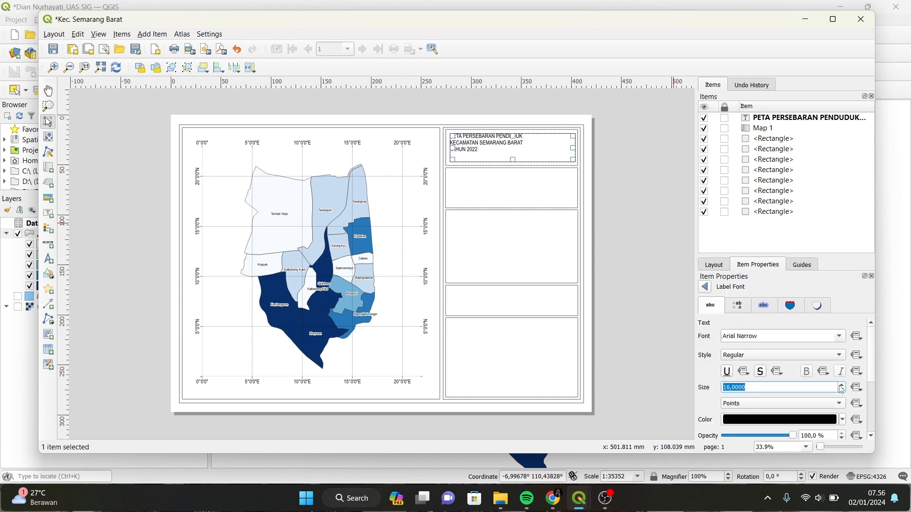
pyautogui.click(778, 355)
pyautogui.click(778, 373)
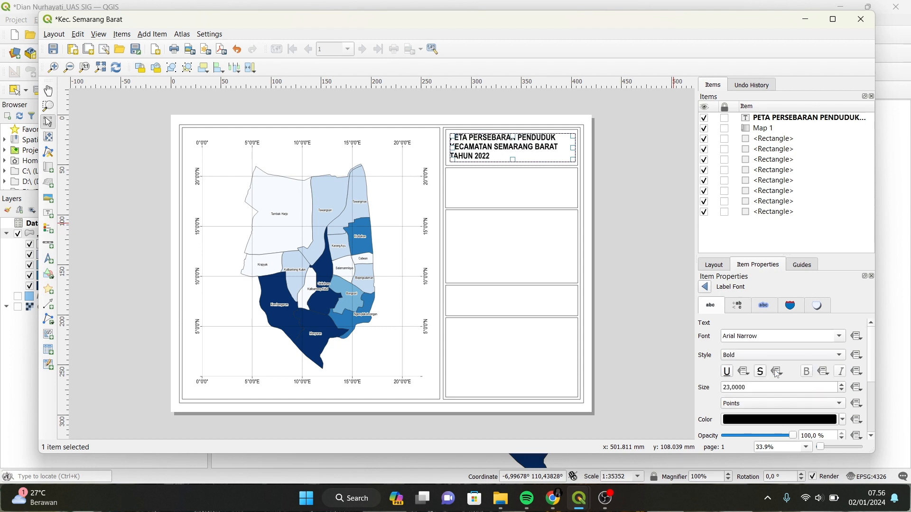
pyautogui.moveTo(871, 367)
pyautogui.mouseDown()
pyautogui.moveTo(886, 414)
pyautogui.moveTo(874, 357)
pyautogui.mouseUp()
# Align the title Center horizontally and Middle vertically.
pyautogui.click(704, 287)
pyautogui.scroll(-2, 748, 389)
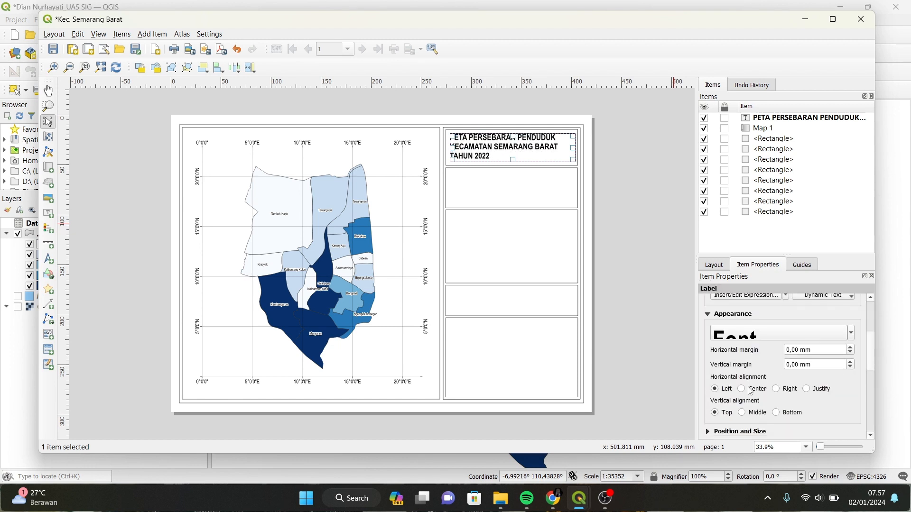
pyautogui.click(742, 390)
pyautogui.click(742, 413)
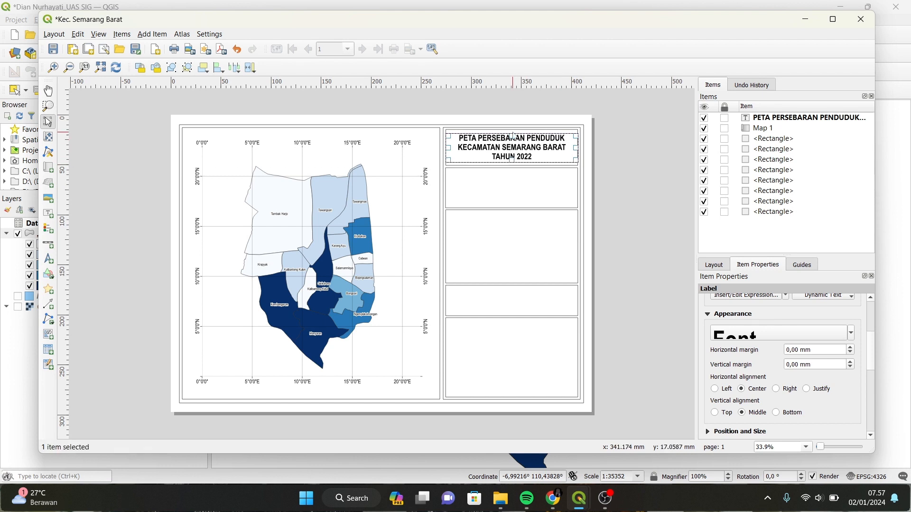
# Lock the title label in place.
pyautogui.scroll(-3, 709, 364)
pyautogui.click(709, 364)
pyautogui.scroll(-4, 709, 365)
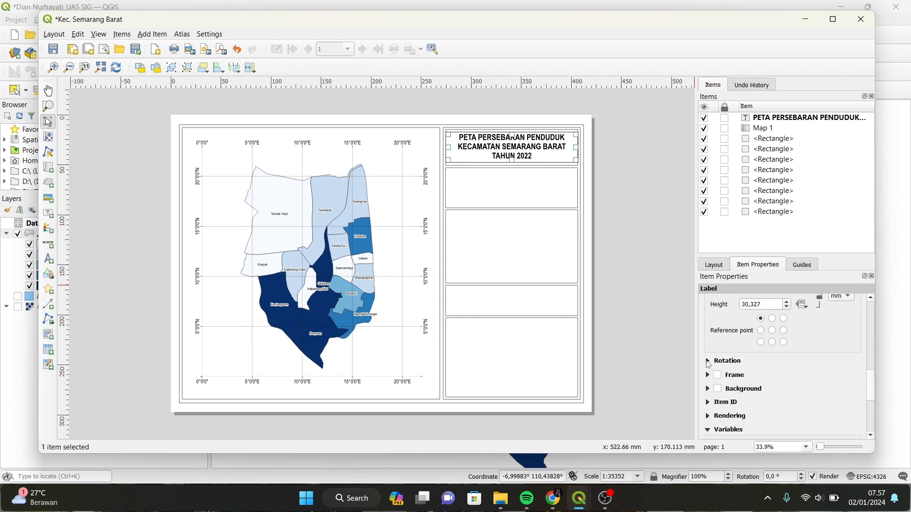
pyautogui.click(709, 365)
pyautogui.scroll(-1, 709, 364)
pyautogui.scroll(6, 878, 321)
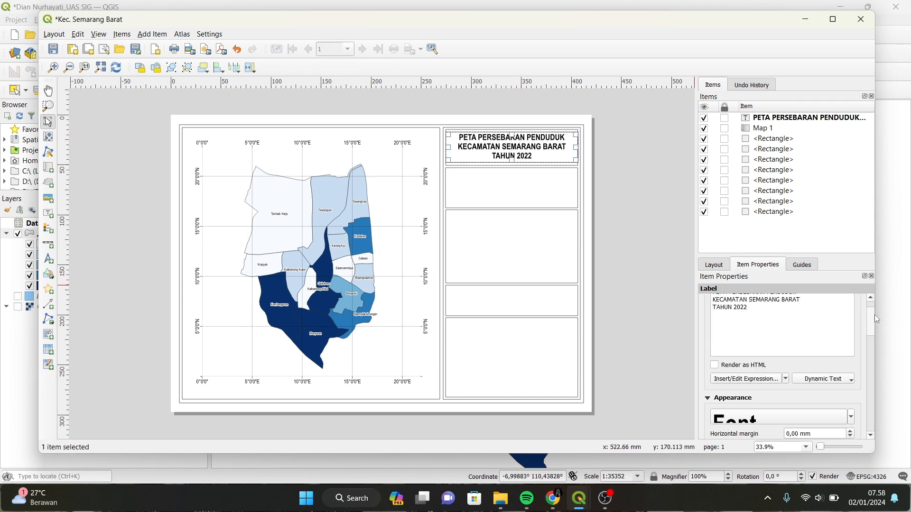
pyautogui.click(724, 118)
pyautogui.click(493, 187)
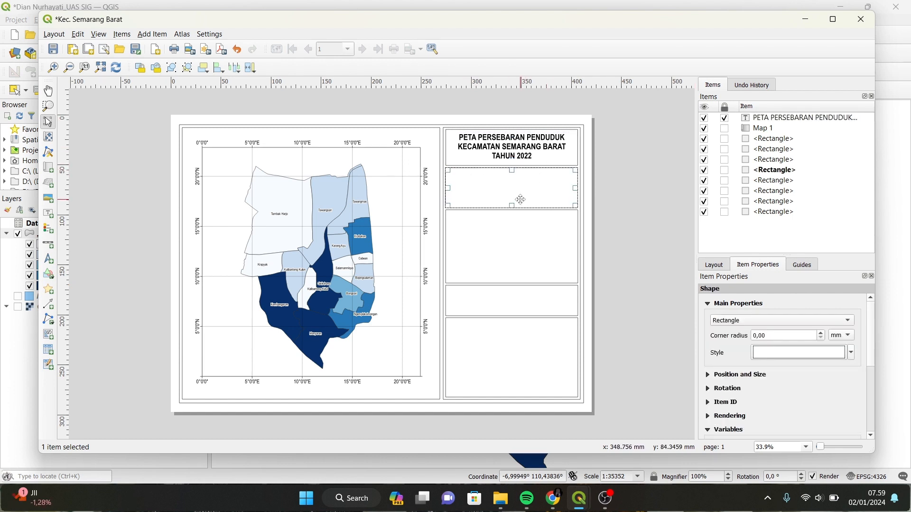
# Add a north arrow inside the second right-hand box.
pyautogui.click(48, 259)
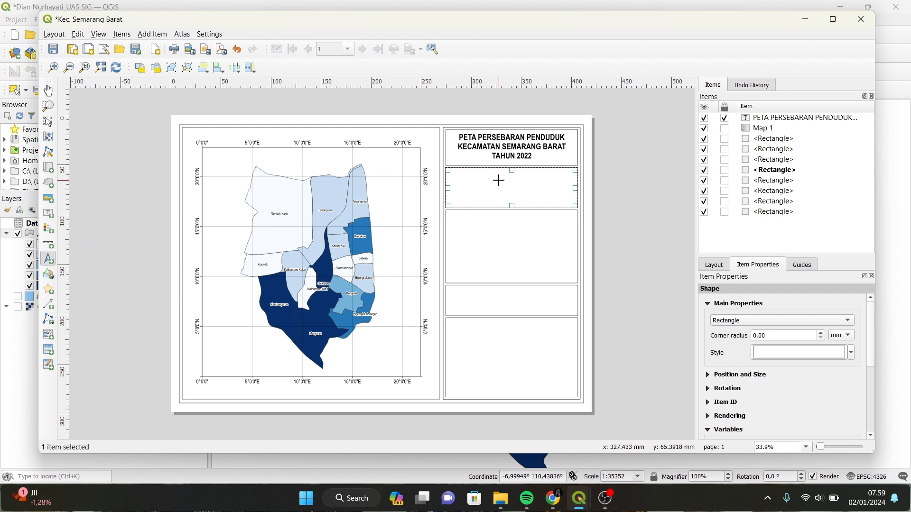
pyautogui.moveTo(503, 176); pyautogui.dragTo(522, 194)
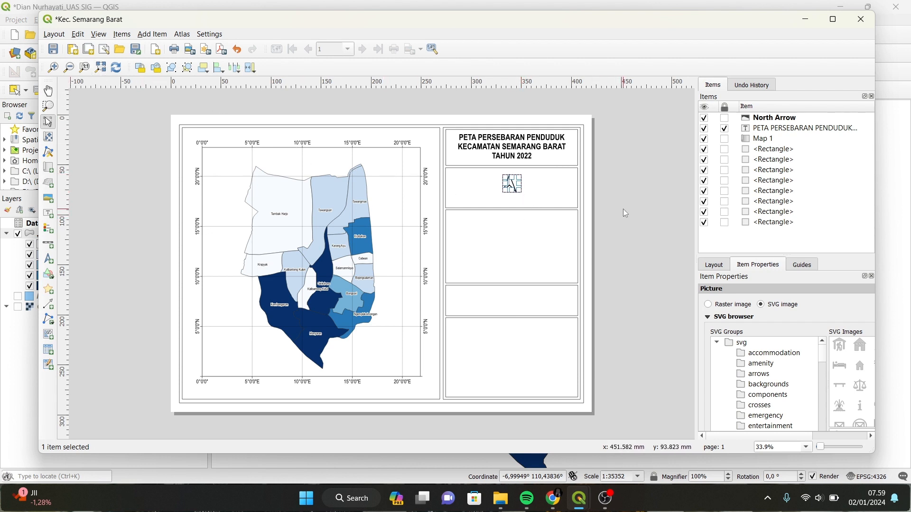
pyautogui.scroll(4, 623, 210)
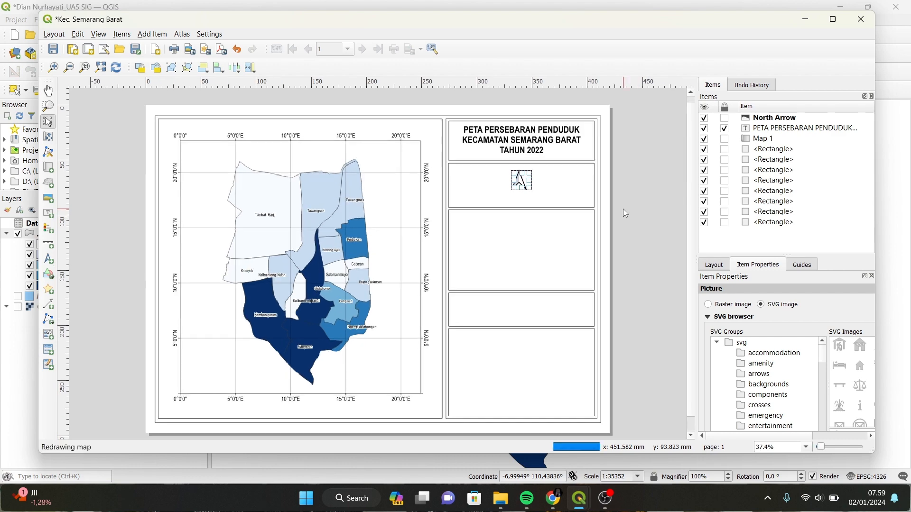
pyautogui.scroll(1, 626, 213)
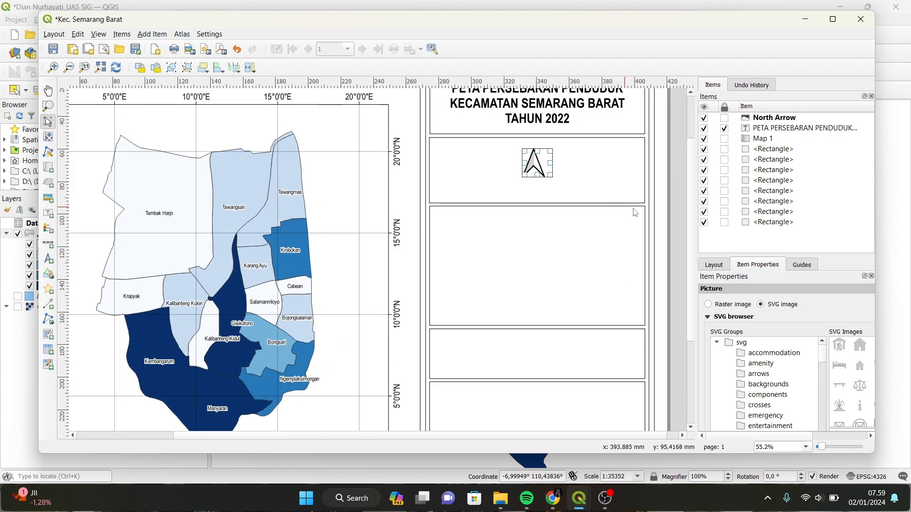
pyautogui.scroll(3, 691, 197)
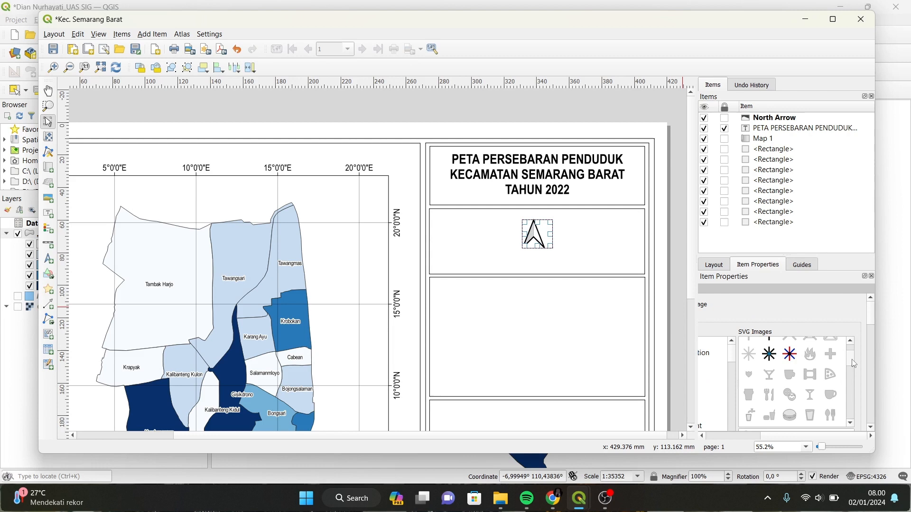
pyautogui.moveTo(852, 359); pyautogui.dragTo(851, 341)
# Compare the arrow SVG designs and choose the plain arrowhead.
pyautogui.click(851, 342)
pyautogui.click(767, 382)
pyautogui.click(851, 342)
pyautogui.click(819, 356)
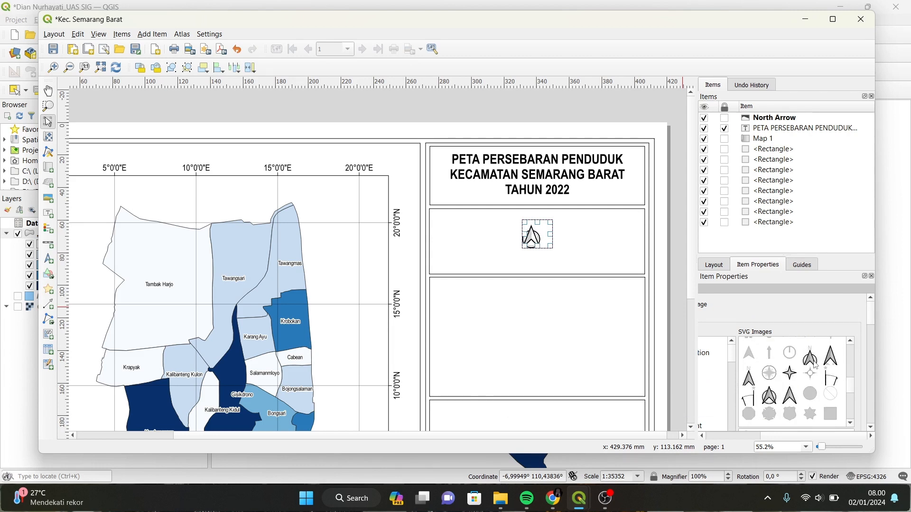
pyautogui.click(810, 372)
pyautogui.click(768, 373)
pyautogui.click(748, 377)
pyautogui.click(812, 358)
pyautogui.click(769, 395)
pyautogui.click(790, 394)
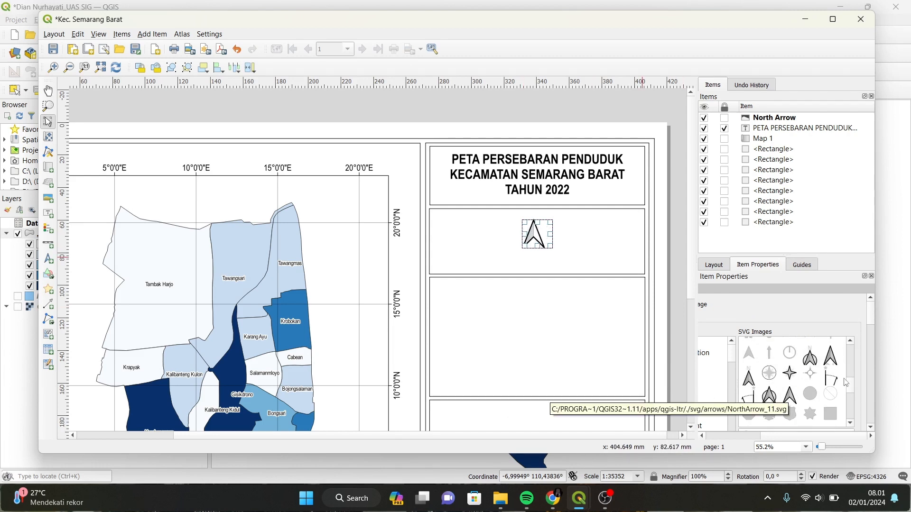
pyautogui.moveTo(849, 383); pyautogui.dragTo(851, 357)
pyautogui.click(749, 365)
pyautogui.click(811, 345)
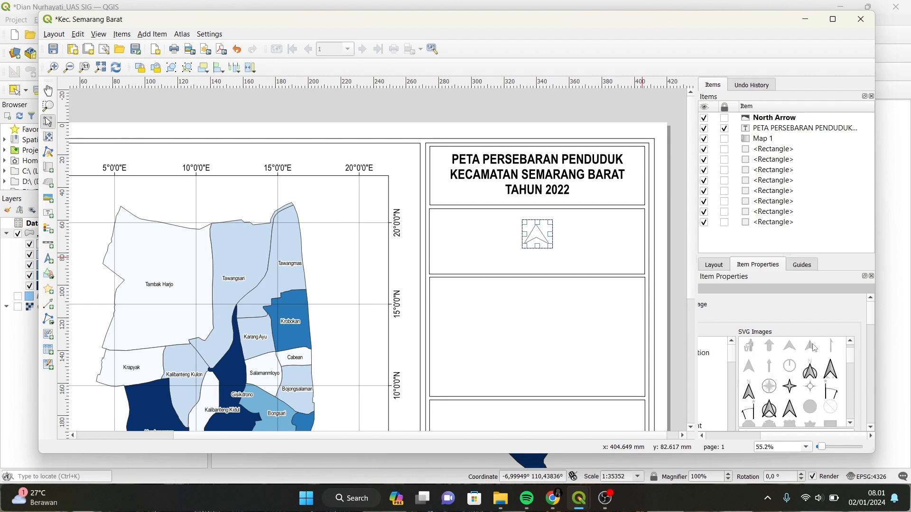
pyautogui.click(826, 369)
pyautogui.click(784, 411)
# Set the north arrow's placement to Middle and resize it smaller.
pyautogui.scroll(-2, 783, 375)
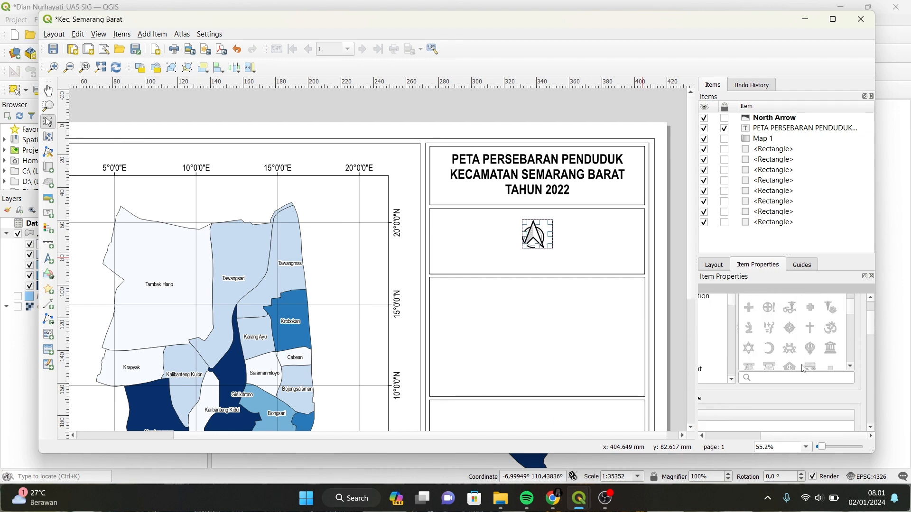
pyautogui.moveTo(543, 232); pyautogui.dragTo(543, 225)
pyautogui.click(559, 253)
pyautogui.click(536, 228)
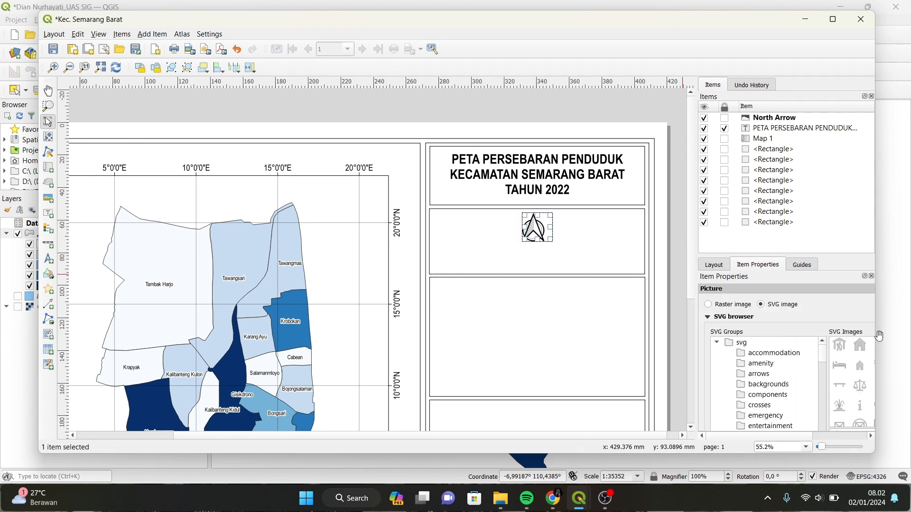
pyautogui.click(690, 427)
pyautogui.moveTo(780, 436); pyautogui.dragTo(834, 436)
pyautogui.moveTo(870, 318); pyautogui.dragTo(869, 360)
pyautogui.moveTo(812, 435); pyautogui.dragTo(758, 440)
pyautogui.click(733, 402)
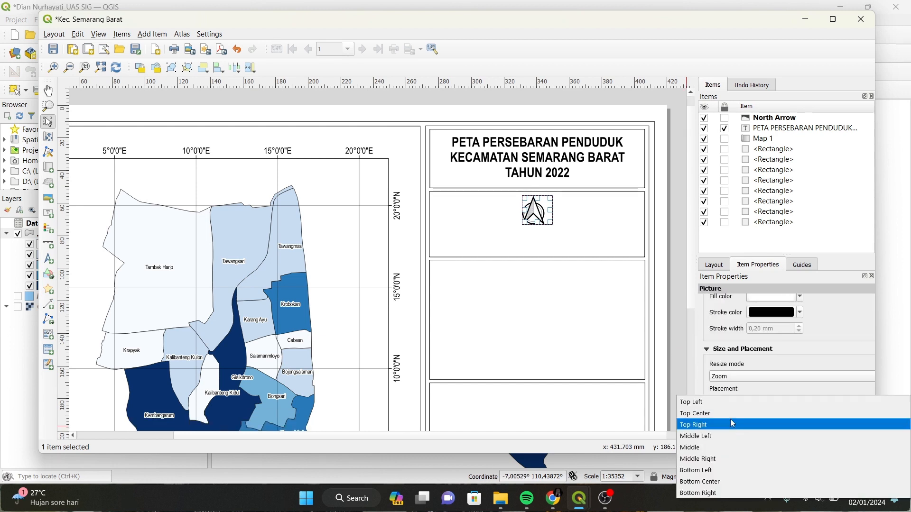
pyautogui.click(706, 448)
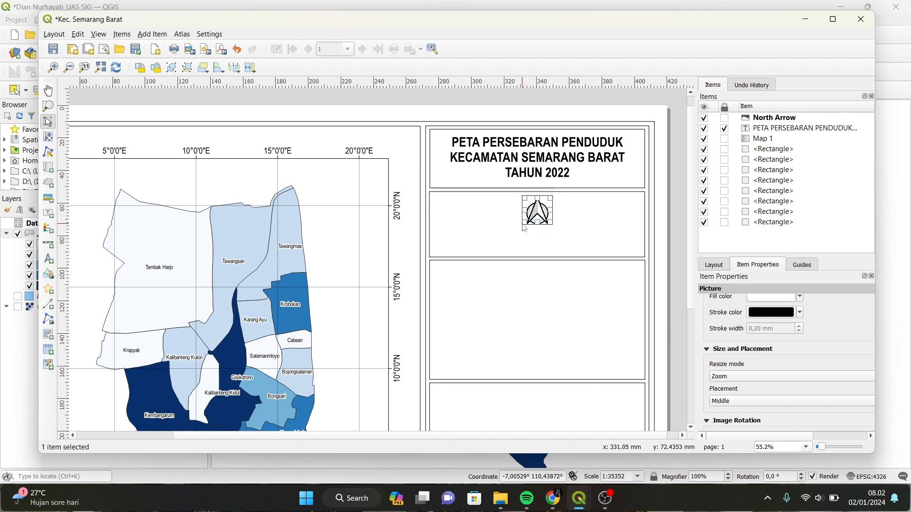
pyautogui.moveTo(523, 224); pyautogui.dragTo(540, 211)
pyautogui.click(575, 229)
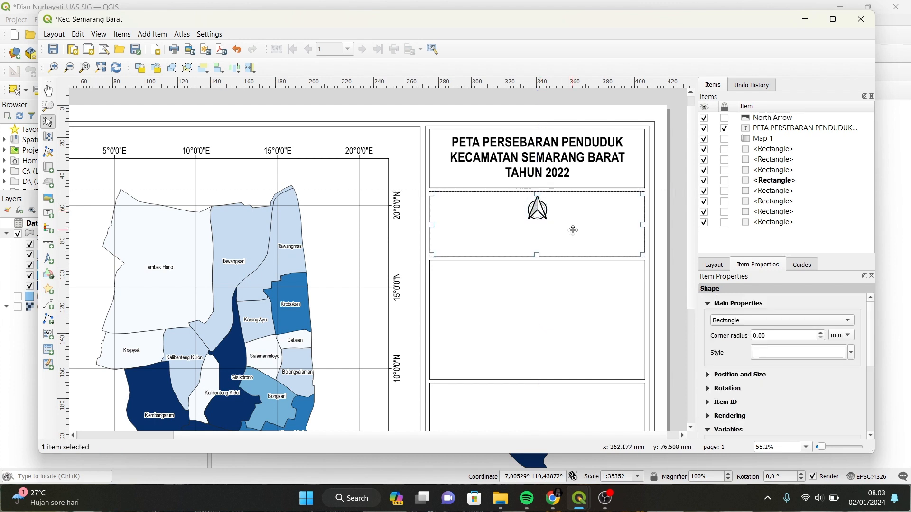
# Add a Numeric-style scale bar in Kilometers under the north arrow.
pyautogui.click(54, 249)
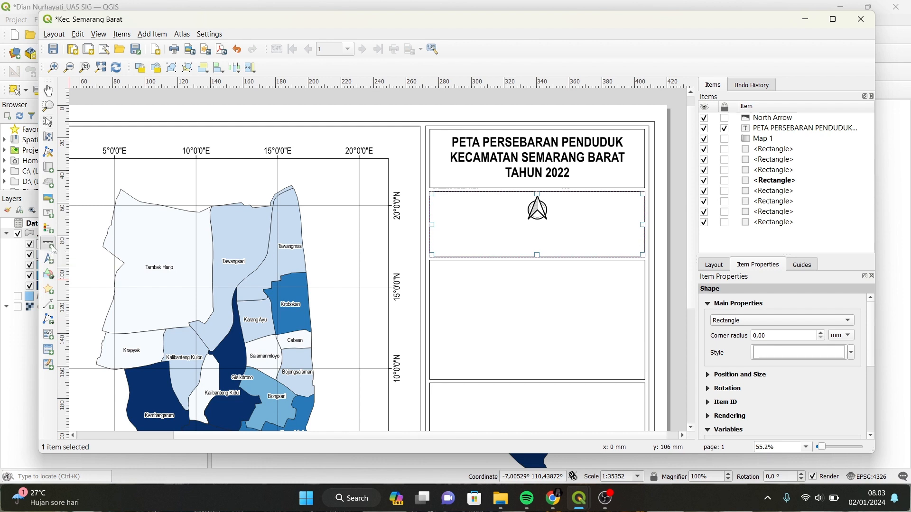
pyautogui.moveTo(524, 224); pyautogui.dragTo(579, 240)
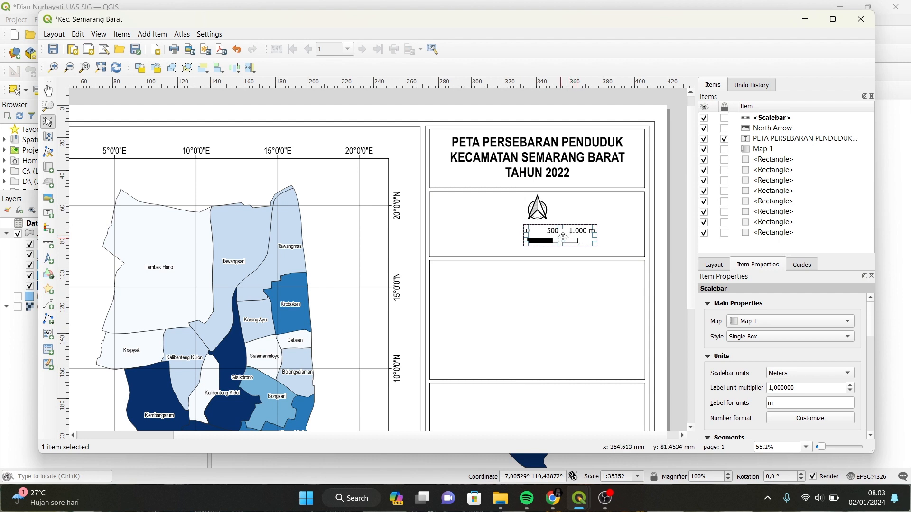
pyautogui.click(823, 377)
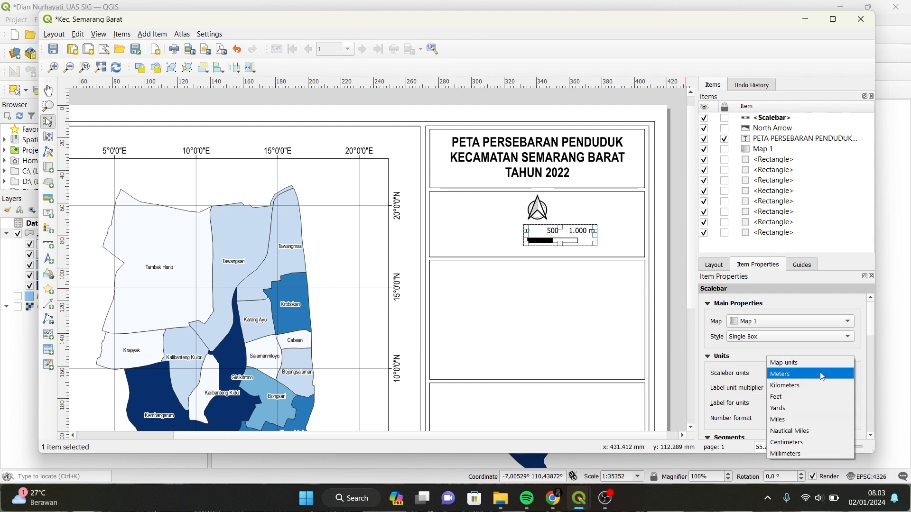
pyautogui.click(804, 385)
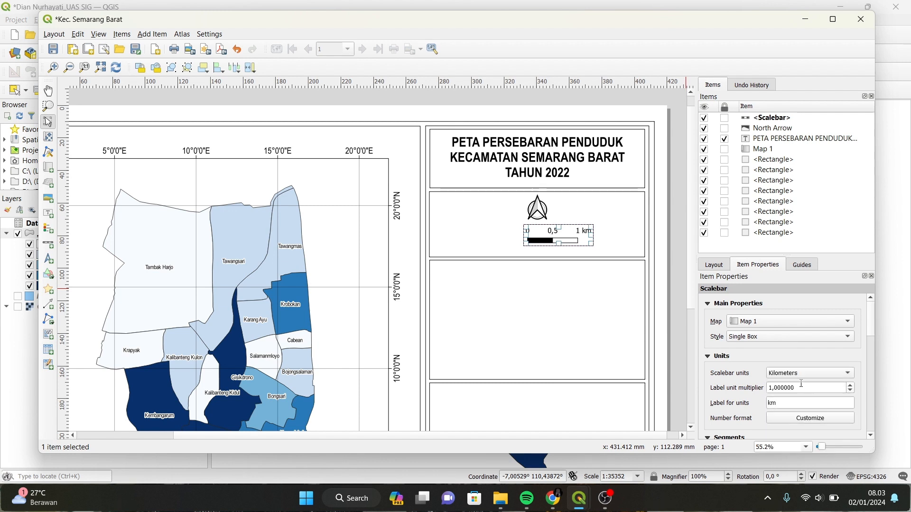
pyautogui.click(814, 340)
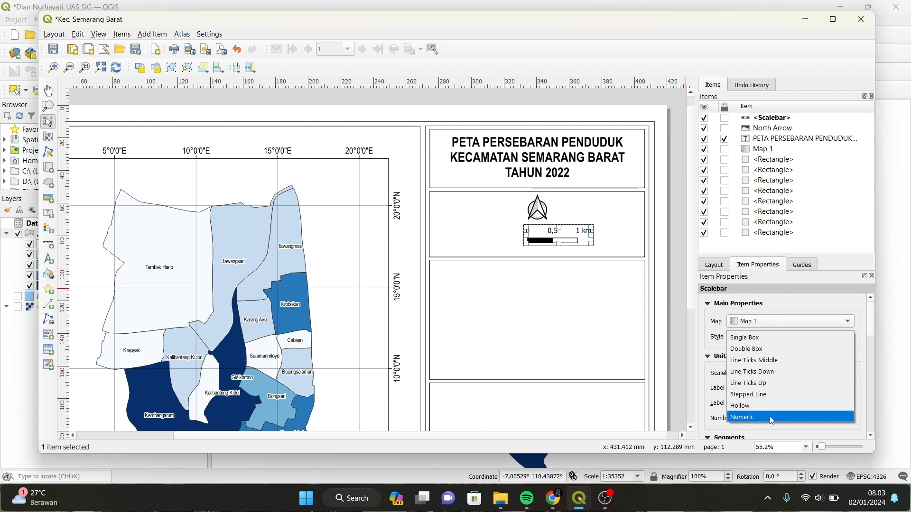
pyautogui.click(752, 418)
# Enlarge the Skala label and position it beside the 1:30.000 numeric scale.
pyautogui.moveTo(875, 317); pyautogui.dragTo(875, 382)
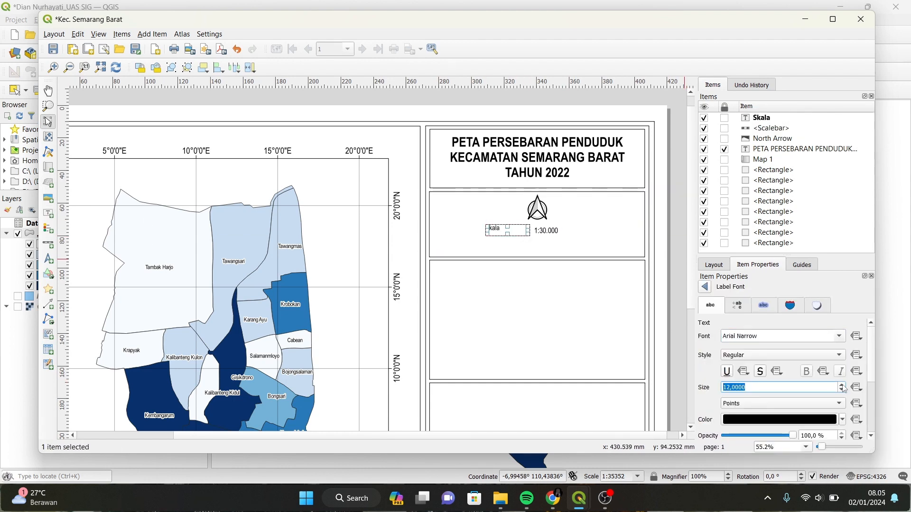
pyautogui.click(841, 385)
pyautogui.click(705, 287)
pyautogui.moveTo(517, 231); pyautogui.dragTo(567, 210)
pyautogui.scroll(-5, 782, 370)
pyautogui.click(635, 304)
pyautogui.scroll(5, 642, 266)
pyautogui.scroll(1, 642, 311)
pyautogui.click(559, 209)
pyautogui.moveTo(460, 210); pyautogui.dragTo(564, 242)
pyautogui.click(503, 296)
pyautogui.click(48, 243)
pyautogui.click(48, 122)
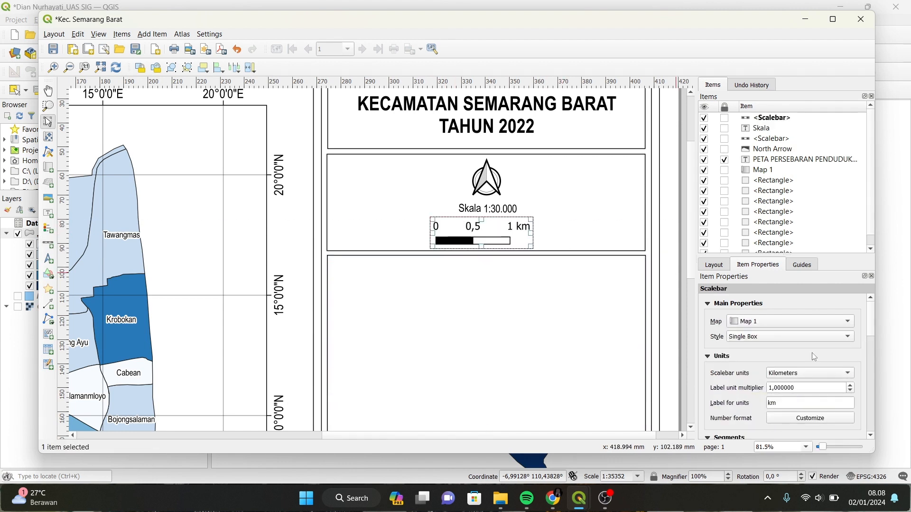
# Give the scale bar 5 right segments.
pyautogui.scroll(-3, 871, 431)
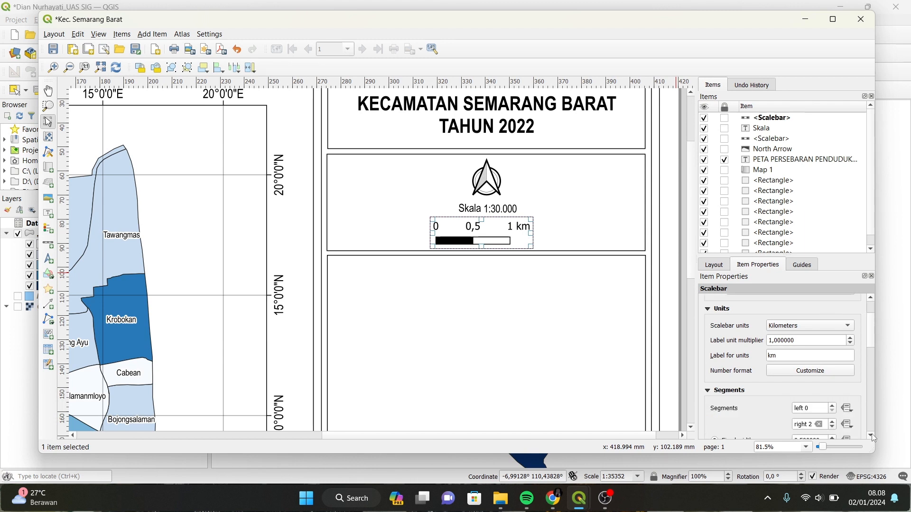
pyautogui.press('BackSpace')
pyautogui.write('5')
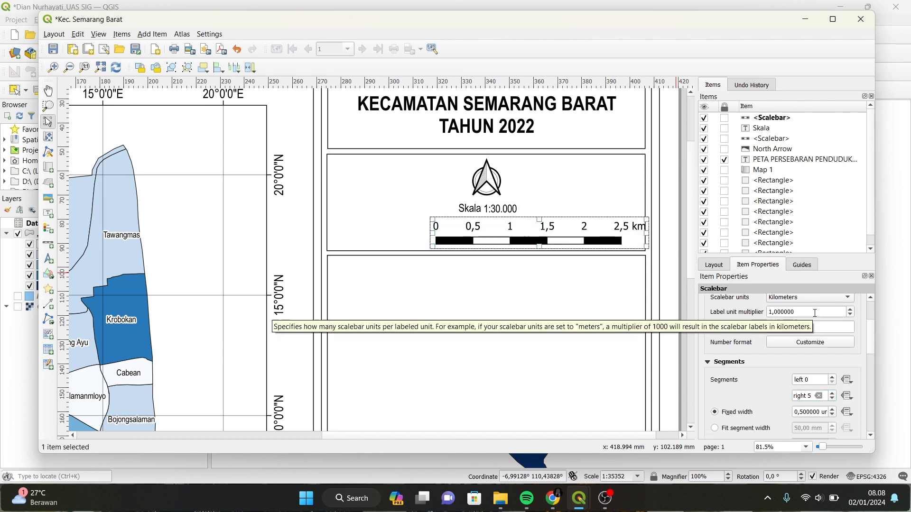
pyautogui.scroll(4, 815, 312)
pyautogui.moveTo(871, 333); pyautogui.dragTo(871, 382)
# Set the scale bar labels to Arial Narrow, size 13.
pyautogui.click(707, 393)
pyautogui.click(804, 401)
pyautogui.click(841, 337)
pyautogui.click(747, 450)
pyautogui.click(841, 384)
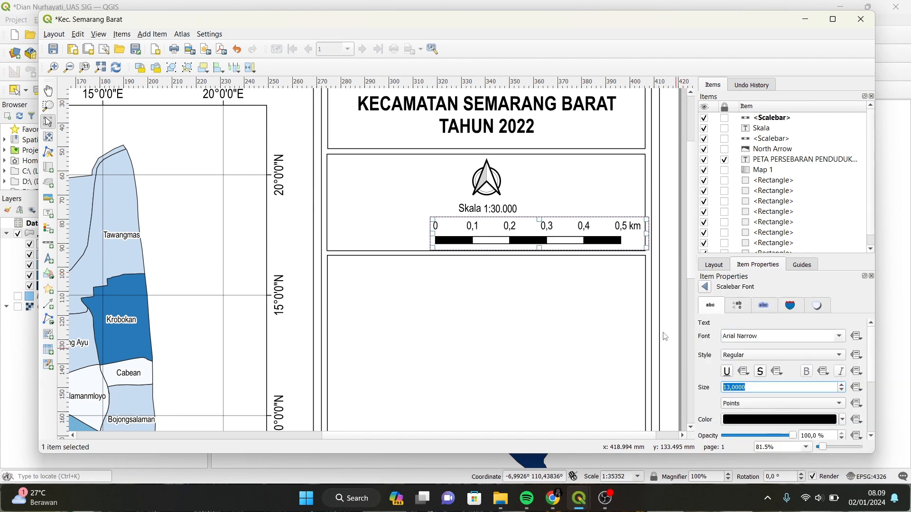
# Centre the scale bar beneath the Skala 1:30.000 text.
pyautogui.moveTo(585, 228); pyautogui.dragTo(531, 225)
pyautogui.moveTo(516, 223); pyautogui.dragTo(560, 235)
pyautogui.click(543, 283)
pyautogui.click(564, 278)
pyautogui.click(508, 233)
pyautogui.click(567, 290)
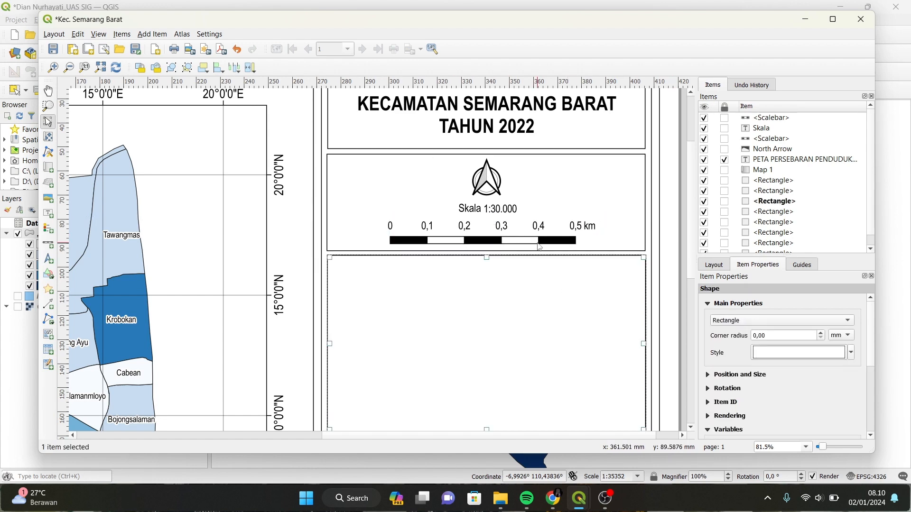
pyautogui.scroll(-3, 565, 287)
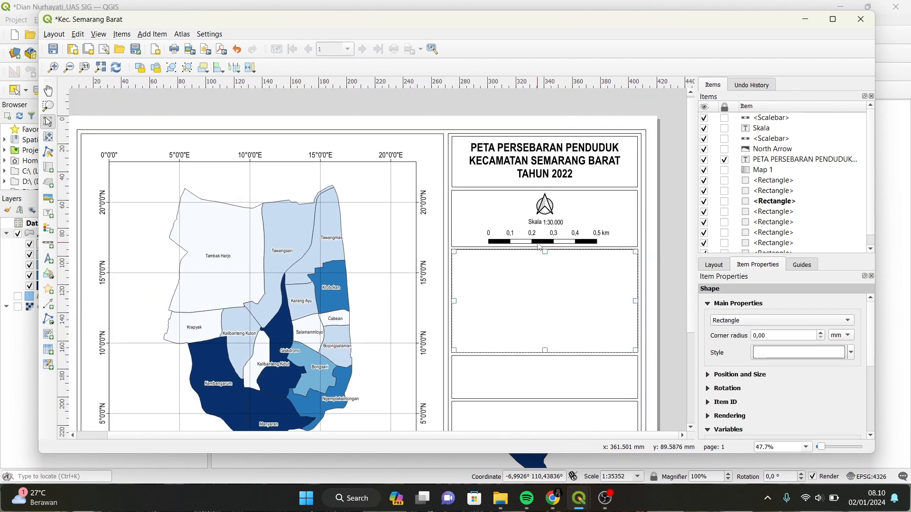
pyautogui.scroll(-1, 539, 244)
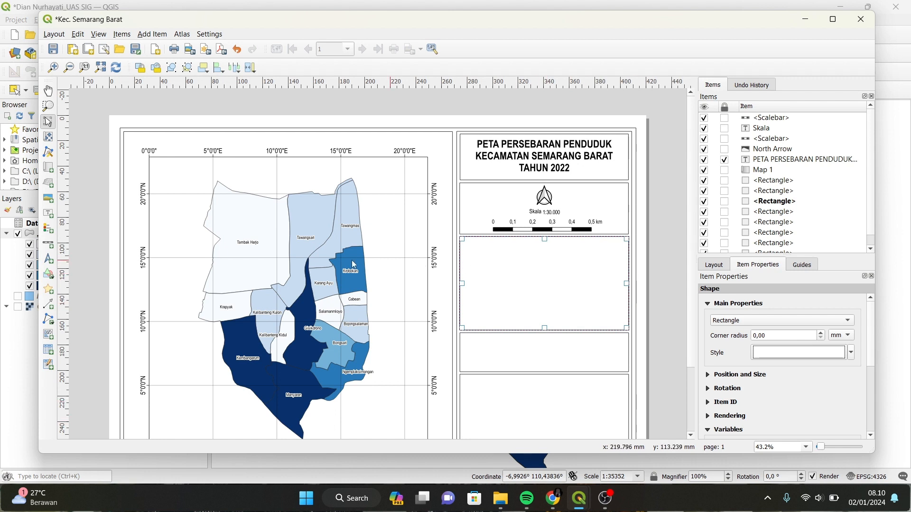
# Draw a legend in the empty box below the scale bar and turn off Auto update.
pyautogui.click(49, 230)
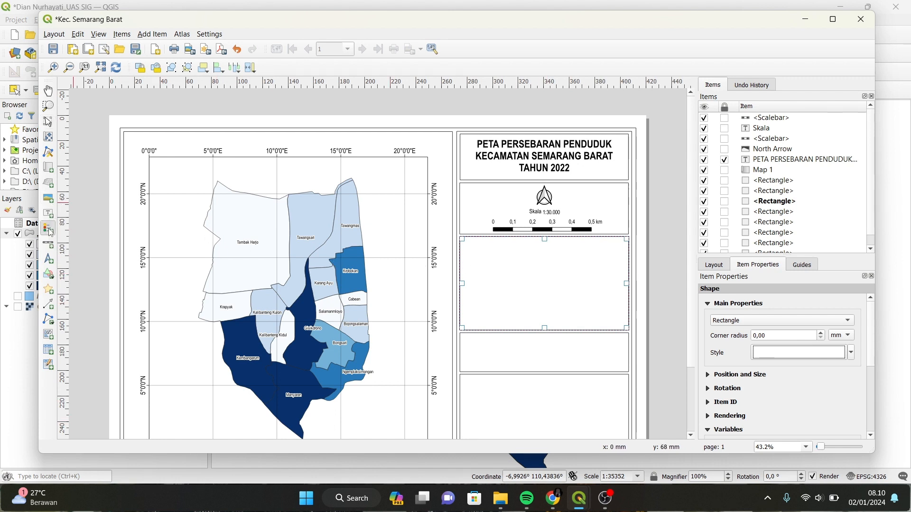
pyautogui.moveTo(476, 246); pyautogui.dragTo(604, 320)
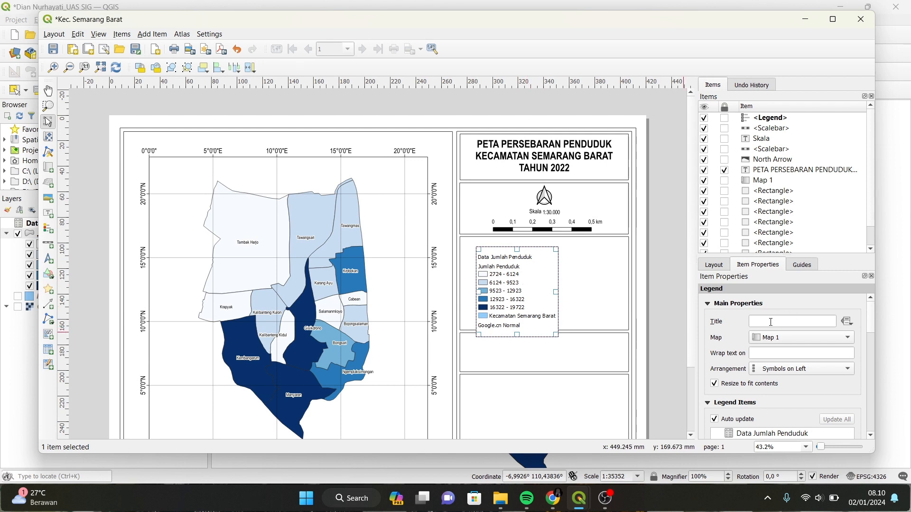
pyautogui.scroll(-4, 787, 336)
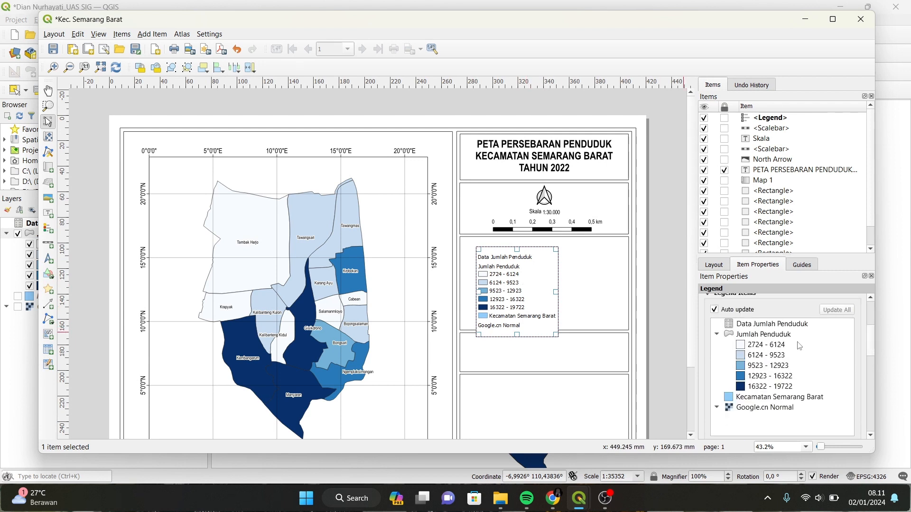
pyautogui.click(716, 311)
# Remove Data Jumlah Penduduk, Kecamatan Semarang Barat and Google.cn Normal from the legend.
pyautogui.scroll(-1, 769, 332)
pyautogui.click(789, 319)
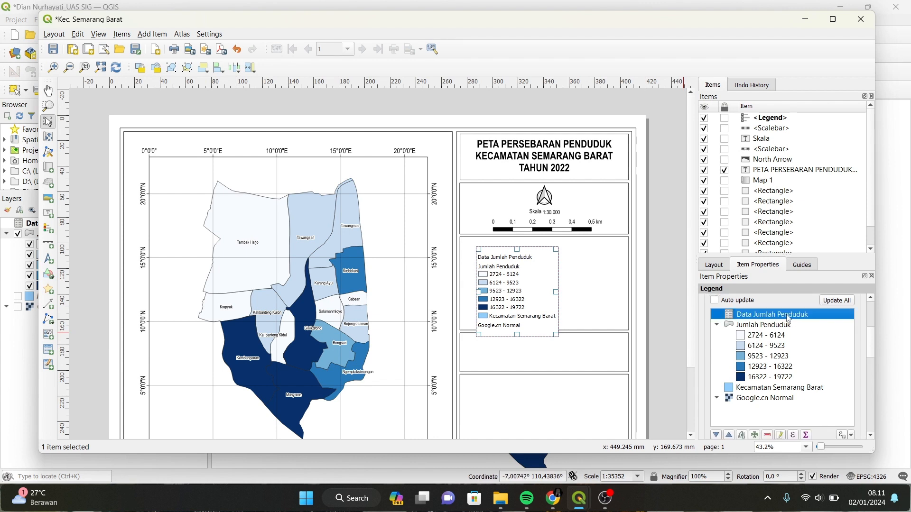
pyautogui.click(769, 436)
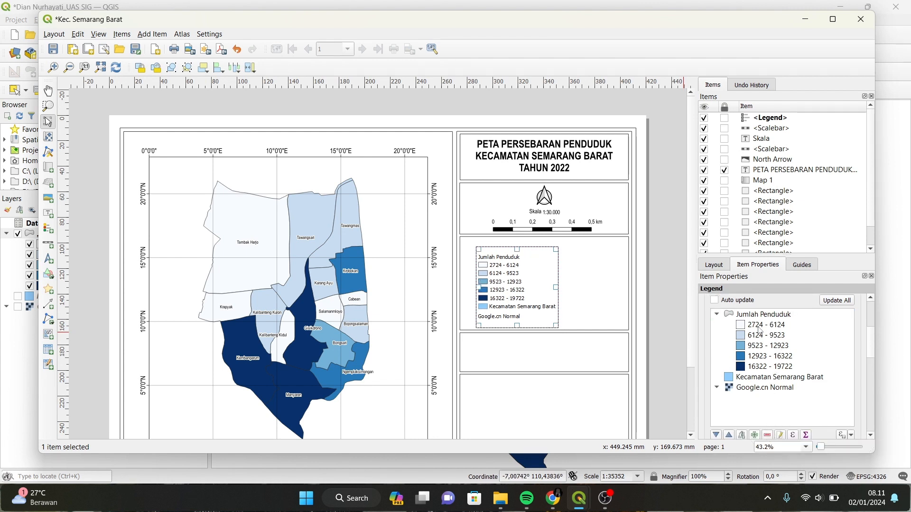
pyautogui.click(748, 383)
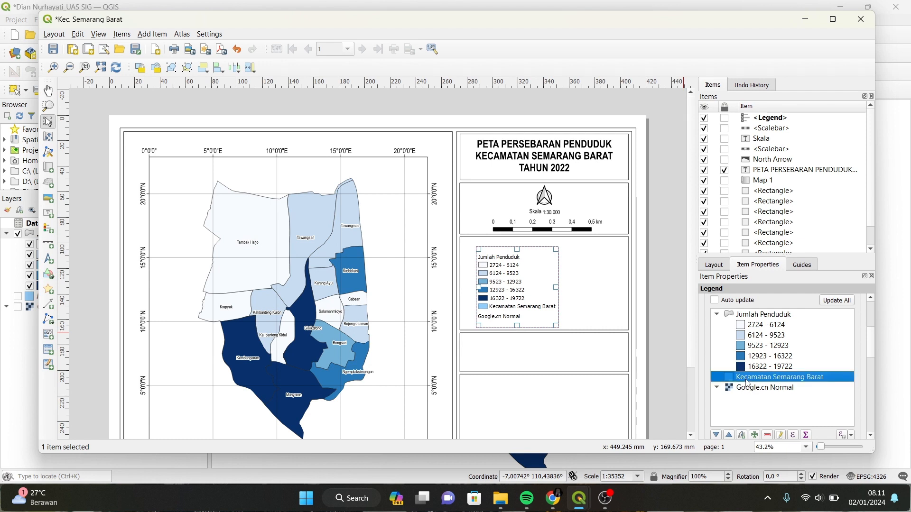
pyautogui.click(769, 435)
pyautogui.click(764, 379)
pyautogui.click(768, 436)
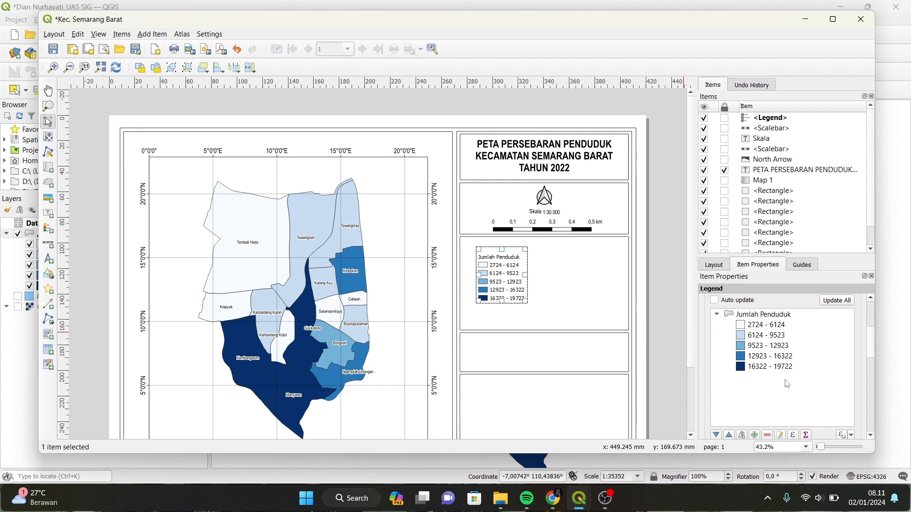
# Rename the legend group heading from Jumlah Penduduk to Keterangan.
pyautogui.click(781, 435)
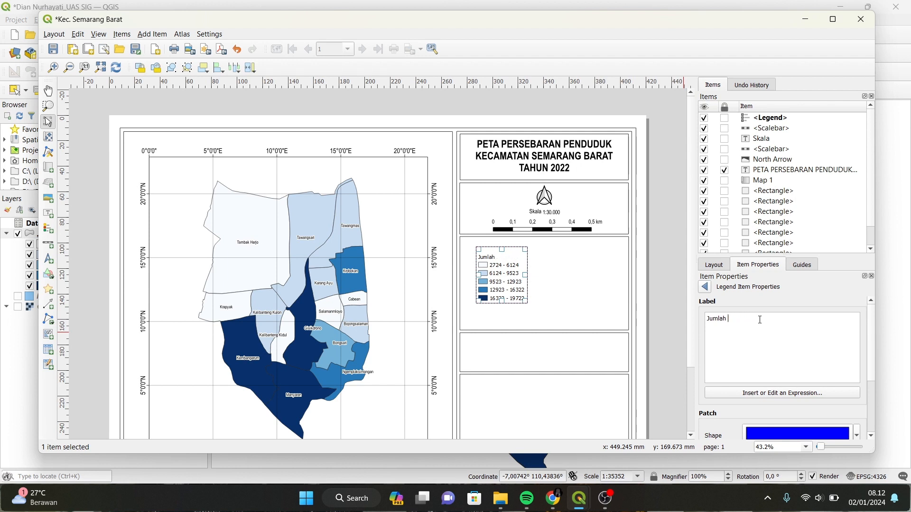
pyautogui.press('BackSpace')
pyautogui.press('BackSpace')
pyautogui.press('BackSpace')
pyautogui.press('BackSpace')
pyautogui.press('BackSpace')
pyautogui.press('BackSpace')
pyautogui.press('BackSpace')
pyautogui.write('Keteranga')
pyautogui.scroll(-4, 874, 334)
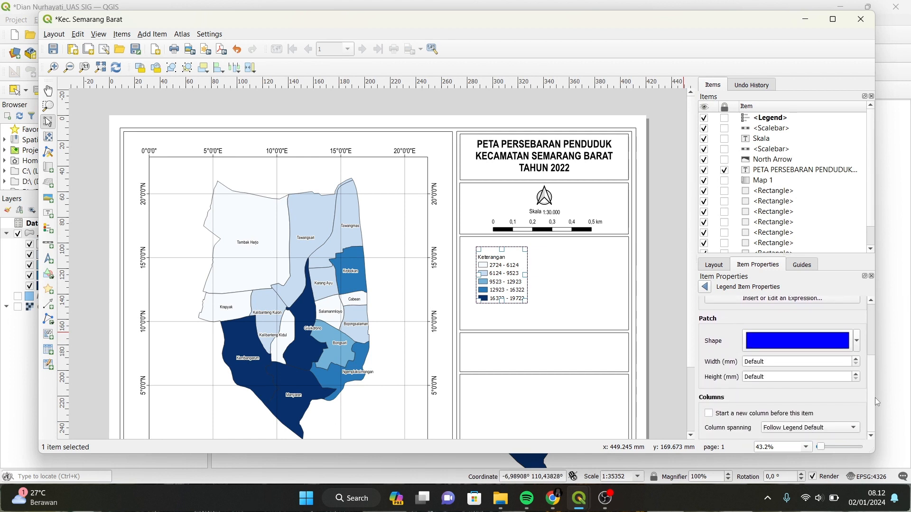
pyautogui.scroll(4, 872, 332)
pyautogui.click(705, 287)
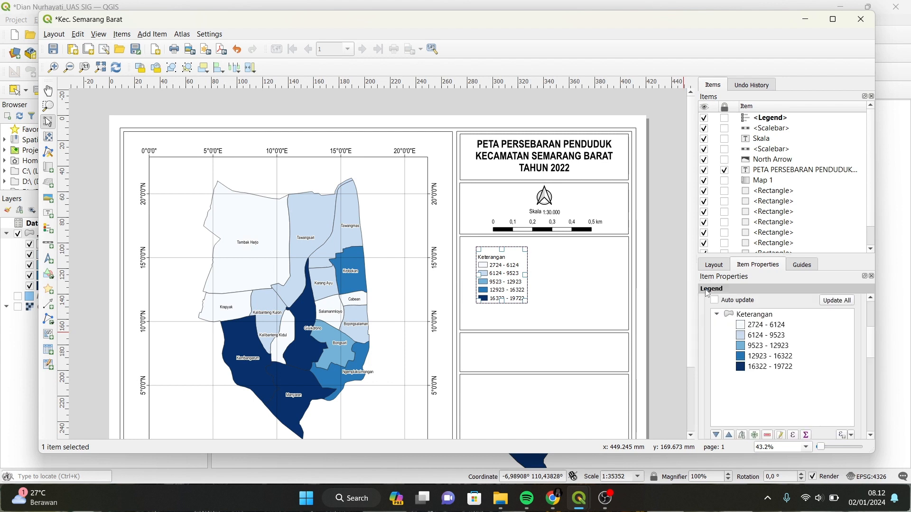
pyautogui.scroll(-10, 878, 380)
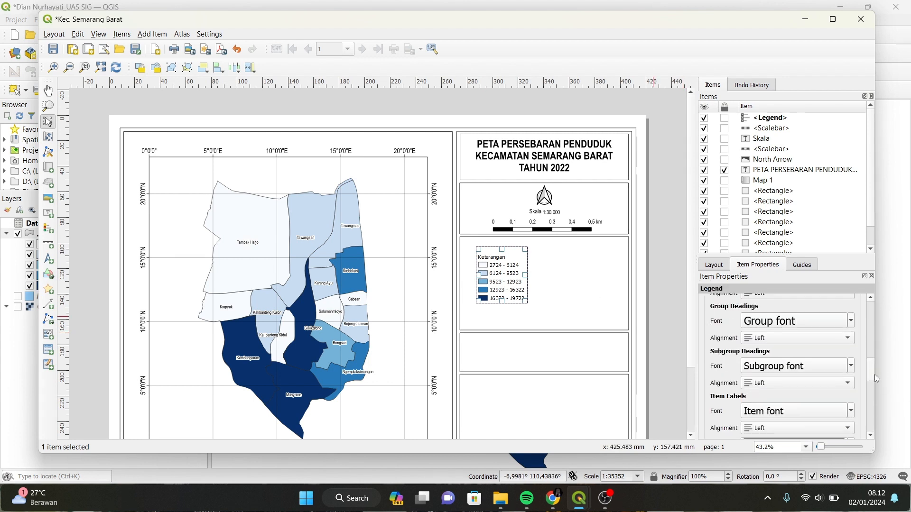
# Set the legend item labels to Arial Narrow, size 16.
pyautogui.scroll(-2, 878, 380)
pyautogui.click(796, 333)
pyautogui.scroll(-3, 437, 222)
pyautogui.click(413, 217)
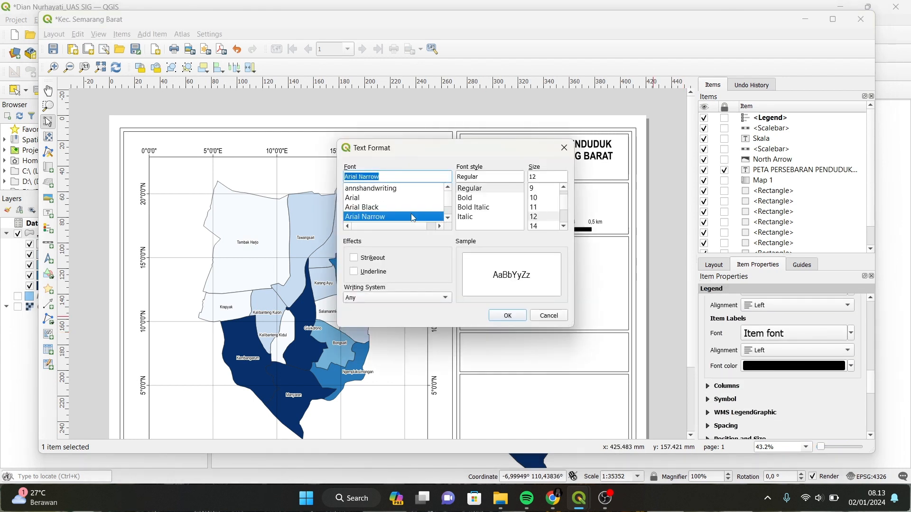
pyautogui.click(519, 317)
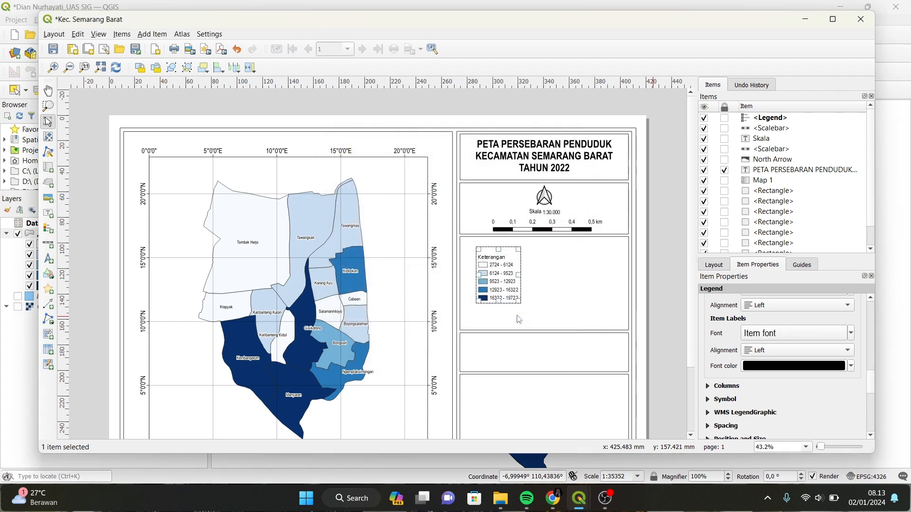
pyautogui.click(813, 336)
pyautogui.click(535, 217)
pyautogui.click(505, 317)
pyautogui.click(807, 331)
pyautogui.click(535, 226)
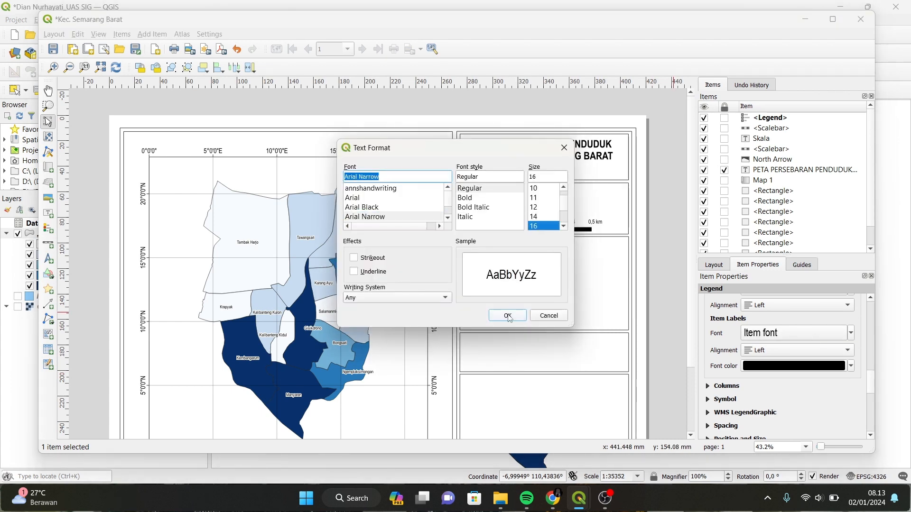
pyautogui.click(508, 317)
# Set the legend subgroup heading font to Arial Narrow.
pyautogui.scroll(2, 778, 329)
pyautogui.click(778, 339)
pyautogui.scroll(8, 403, 199)
pyautogui.click(410, 216)
pyautogui.scroll(15, 436, 198)
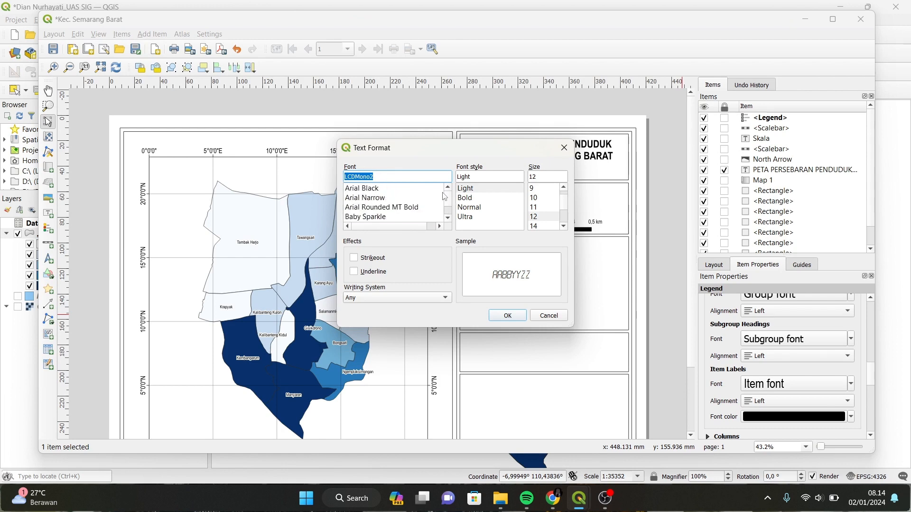
pyautogui.click(420, 198)
pyautogui.click(512, 315)
# Widen legend spacing to 4,50 mm between symbols and 4,00 mm symbol-to-label gap.
pyautogui.moveTo(871, 375); pyautogui.dragTo(874, 395)
pyautogui.click(707, 306)
pyautogui.click(707, 306)
pyautogui.click(707, 320)
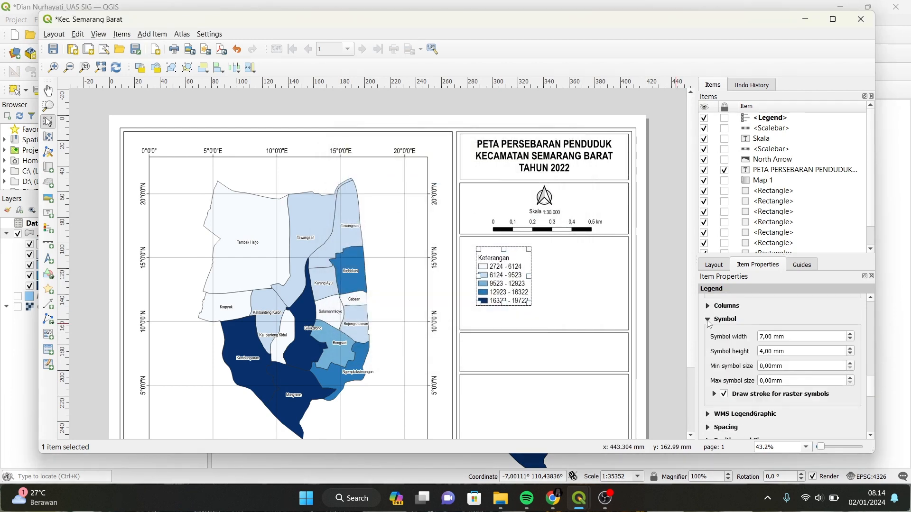
pyautogui.click(710, 320)
pyautogui.click(707, 347)
pyautogui.scroll(-5, 806, 365)
pyautogui.click(852, 363)
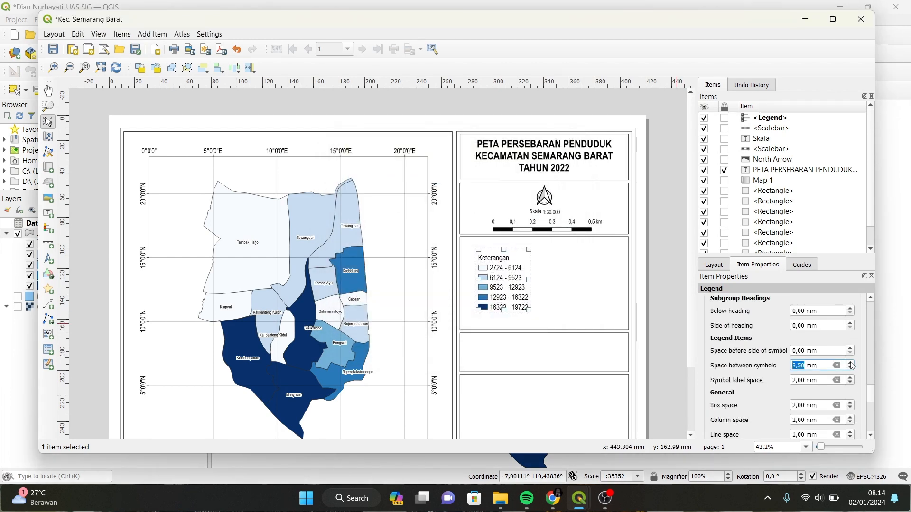
pyautogui.click(853, 363)
pyautogui.click(852, 378)
pyautogui.click(852, 378)
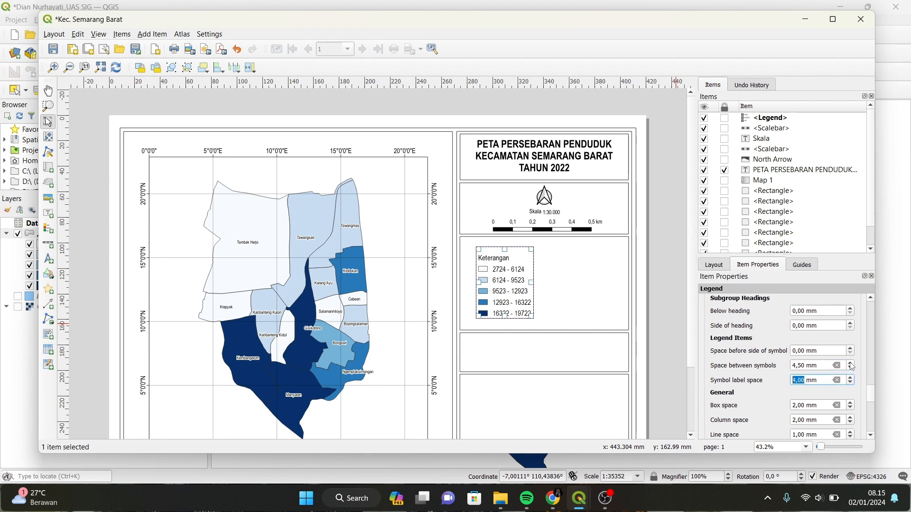
pyautogui.moveTo(871, 393); pyautogui.dragTo(878, 366)
# Enlarge the legend colour patches to 13 × 6 mm and centre the legend in its box.
pyautogui.click(707, 366)
pyautogui.click(850, 344)
pyautogui.click(849, 343)
pyautogui.click(850, 363)
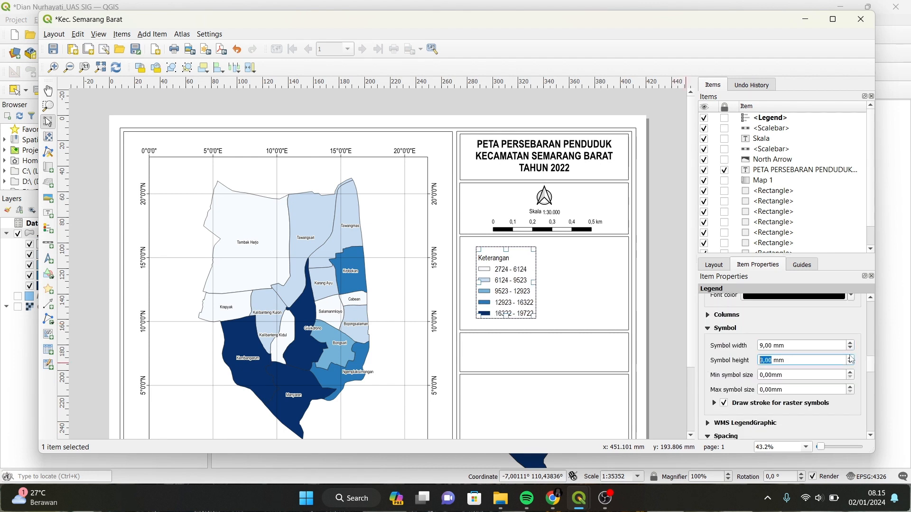
pyautogui.click(853, 361)
pyautogui.click(853, 360)
pyautogui.click(849, 344)
pyautogui.click(850, 344)
pyautogui.moveTo(516, 282); pyautogui.dragTo(547, 276)
pyautogui.click(850, 358)
pyautogui.click(850, 344)
pyautogui.click(850, 344)
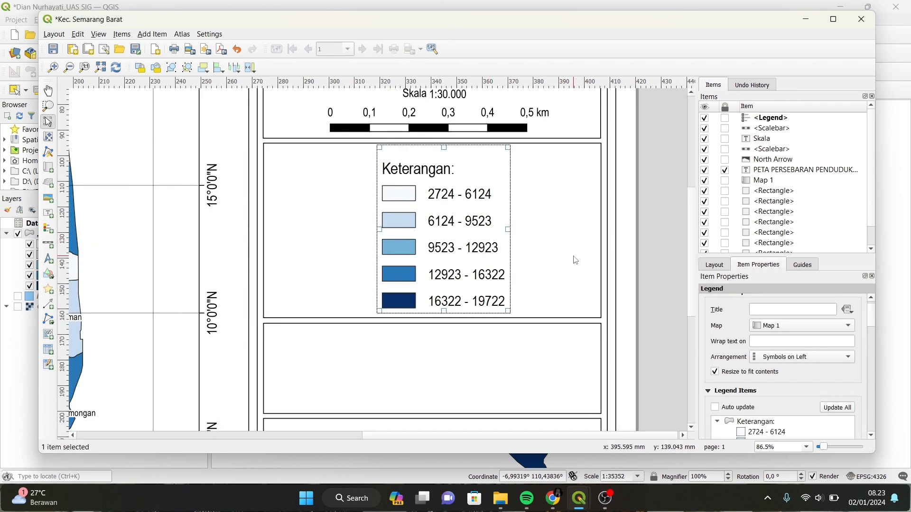
pyautogui.click(573, 256)
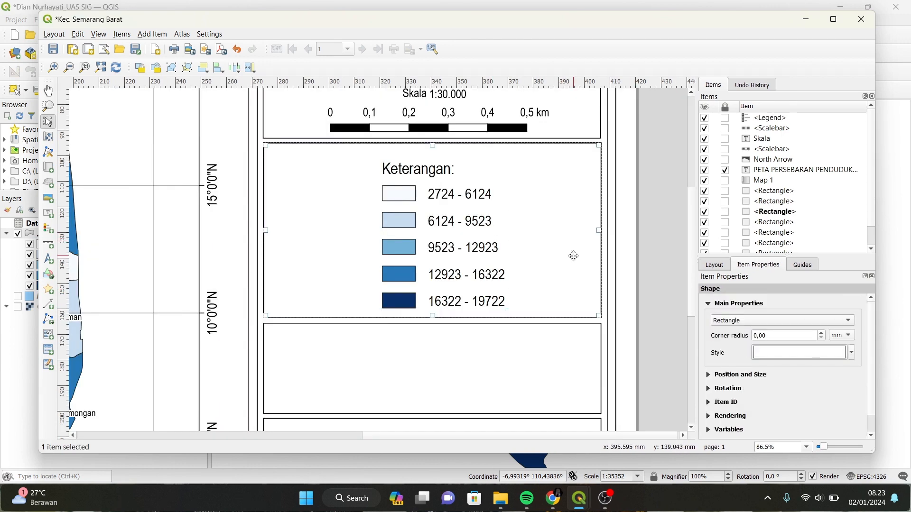
# Add a 'Sumber Data:' label citing the Semarang Barat administrative map and 2020-2022 population data.
pyautogui.moveTo(692, 286); pyautogui.dragTo(689, 309)
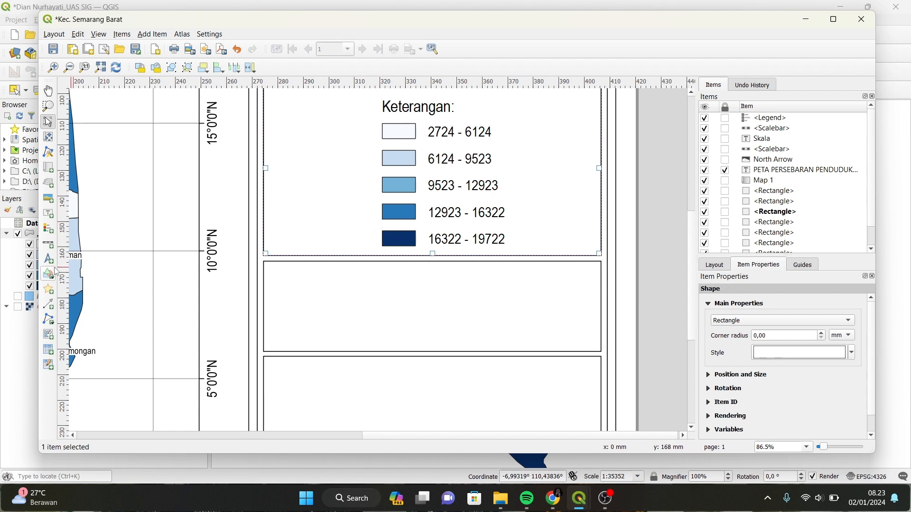
pyautogui.click(48, 214)
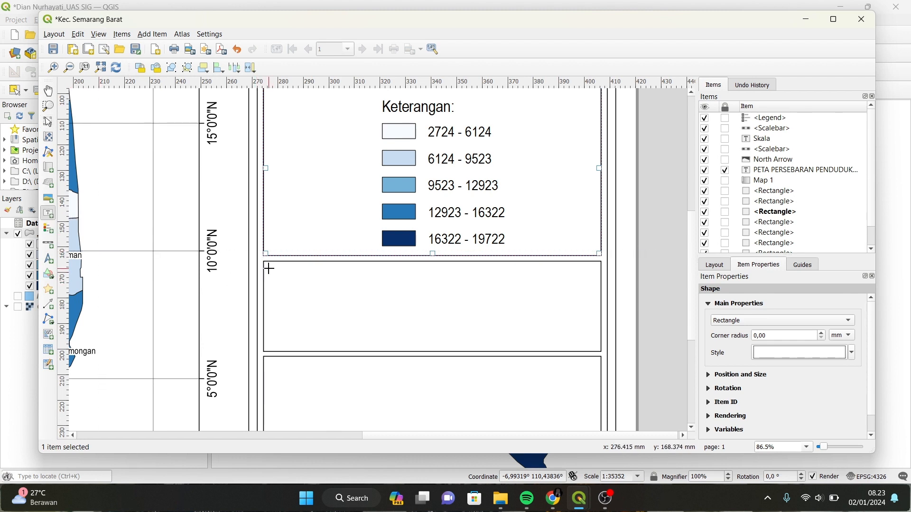
pyautogui.moveTo(270, 269); pyautogui.dragTo(595, 346)
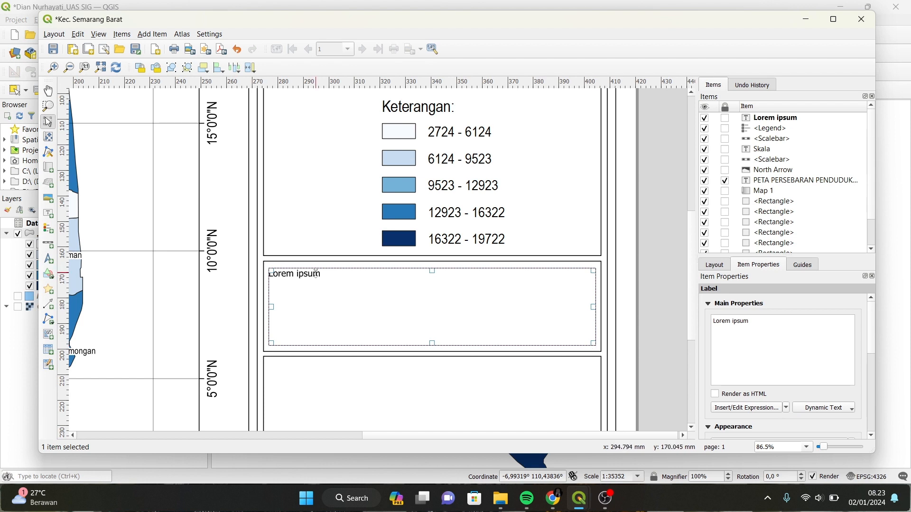
pyautogui.press('BackSpace')
pyautogui.press('BackSpace')
pyautogui.press('BackSpace')
pyautogui.press('BackSpace')
pyautogui.press('BackSpace')
pyautogui.press('BackSpace')
pyautogui.press('BackSpace')
pyautogui.press('BackSpace')
pyautogui.press('BackSpace')
pyautogui.press('BackSpace')
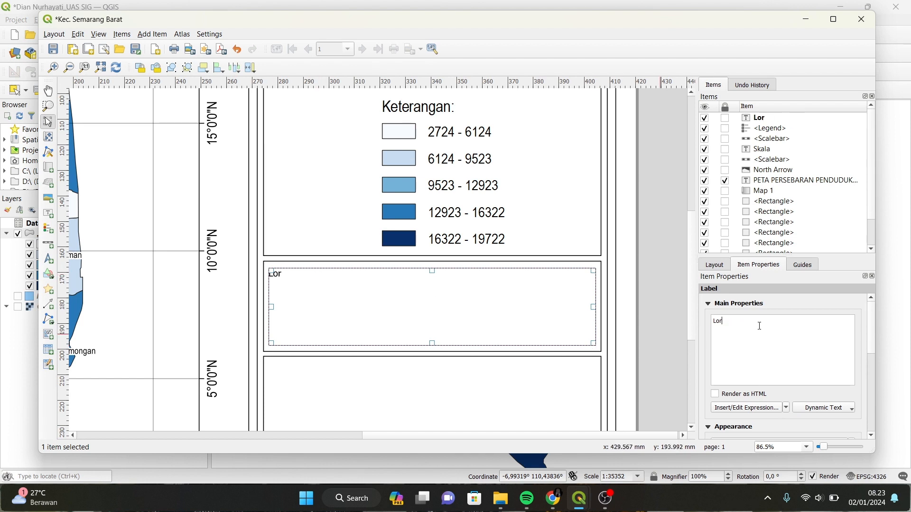
pyautogui.write('Sumber Data:')
pyautogui.press('Return')
pyautogui.write('1. Peta Administrasi Kecamatan Semarang')
pyautogui.press('Return')
pyautogui.write('Barat')
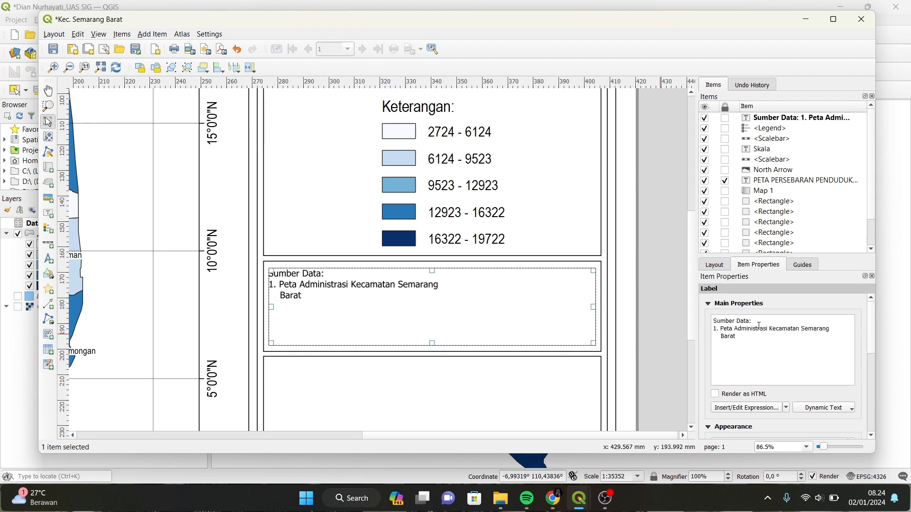
pyautogui.press('Return')
pyautogui.write('2. Data Kependudukan Kota Semarang Tahun 2020-2022')
pyautogui.click(819, 344)
pyautogui.press('Return')
pyautogui.press('space')
pyautogui.press('space')
pyautogui.press('space')
pyautogui.press('space')
pyautogui.moveTo(871, 345)
pyautogui.mouseDown()
pyautogui.moveTo(876, 361)
pyautogui.moveTo(873, 328)
pyautogui.moveTo(877, 389)
pyautogui.moveTo(878, 313)
pyautogui.moveTo(876, 343)
pyautogui.mouseUp()
# Set the data source text to Arial Narrow, 14 points.
pyautogui.click(778, 400)
pyautogui.click(839, 336)
pyautogui.click(749, 348)
pyautogui.click(842, 385)
pyautogui.click(842, 385)
pyautogui.click(842, 385)
pyautogui.click(842, 385)
pyautogui.click(705, 287)
pyautogui.click(720, 337)
pyautogui.press('BackSpace')
pyautogui.press('BackSpace')
pyautogui.press('BackSpace')
pyautogui.press('BackSpace')
pyautogui.press('BackSpace')
pyautogui.click(779, 400)
pyautogui.click(842, 385)
pyautogui.click(705, 287)
pyautogui.click(708, 431)
# Adjust the data source label's text formatting and vertical position.
pyautogui.click(778, 401)
pyautogui.click(738, 306)
pyautogui.moveTo(872, 387); pyautogui.dragTo(873, 402)
pyautogui.click(710, 306)
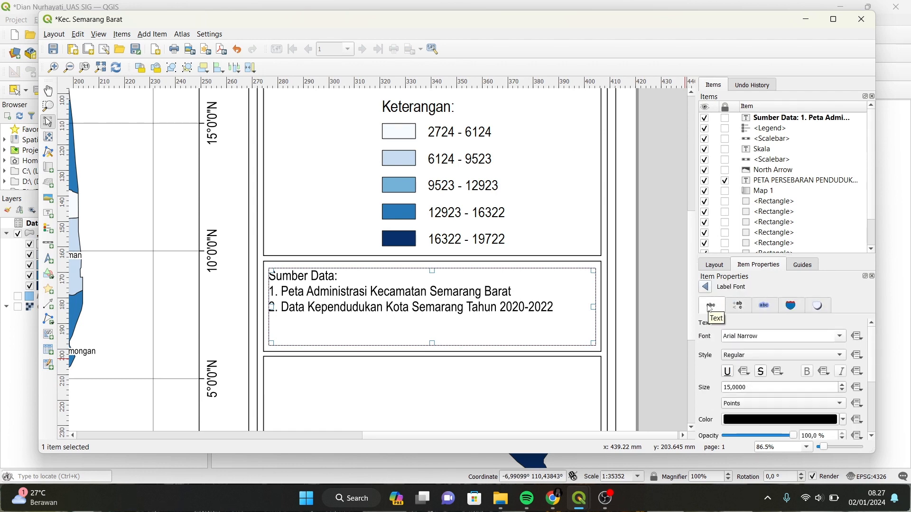
pyautogui.click(705, 287)
pyautogui.moveTo(872, 346); pyautogui.dragTo(872, 313)
pyautogui.click(804, 363)
pyautogui.click(804, 368)
pyautogui.click(707, 303)
pyautogui.click(736, 337)
pyautogui.scroll(-1, 657, 313)
# Resize the data source label to fit its box, then select the empty bottom box.
pyautogui.click(657, 315)
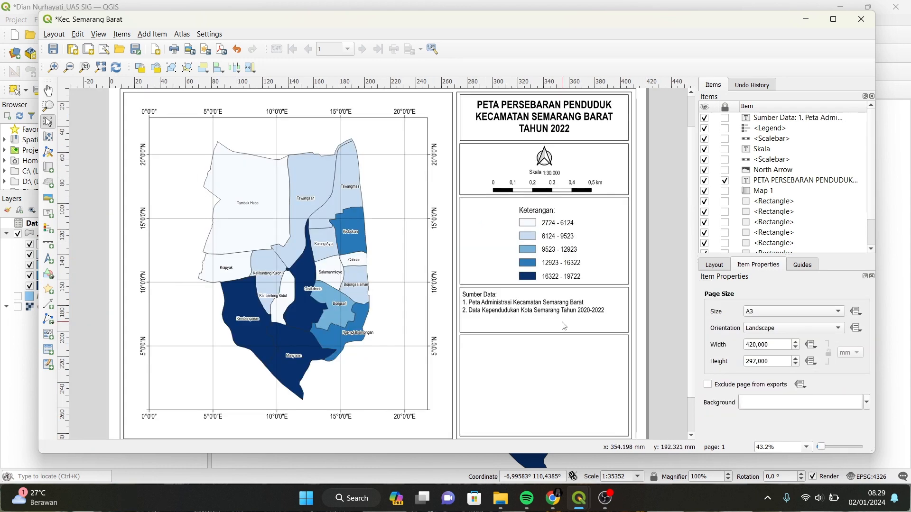
pyautogui.click(563, 323)
pyautogui.moveTo(544, 327); pyautogui.dragTo(544, 320)
pyautogui.click(545, 327)
pyautogui.moveTo(544, 331); pyautogui.dragTo(545, 320)
pyautogui.click(545, 314)
pyautogui.moveTo(464, 306); pyautogui.dragTo(471, 305)
pyautogui.click(517, 368)
pyautogui.click(664, 343)
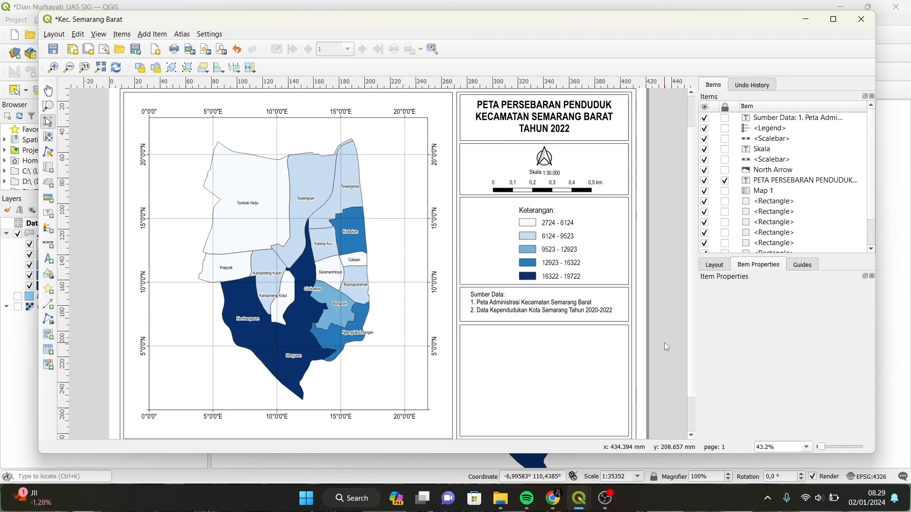
pyautogui.scroll(-1, 664, 343)
pyautogui.scroll(1, 573, 333)
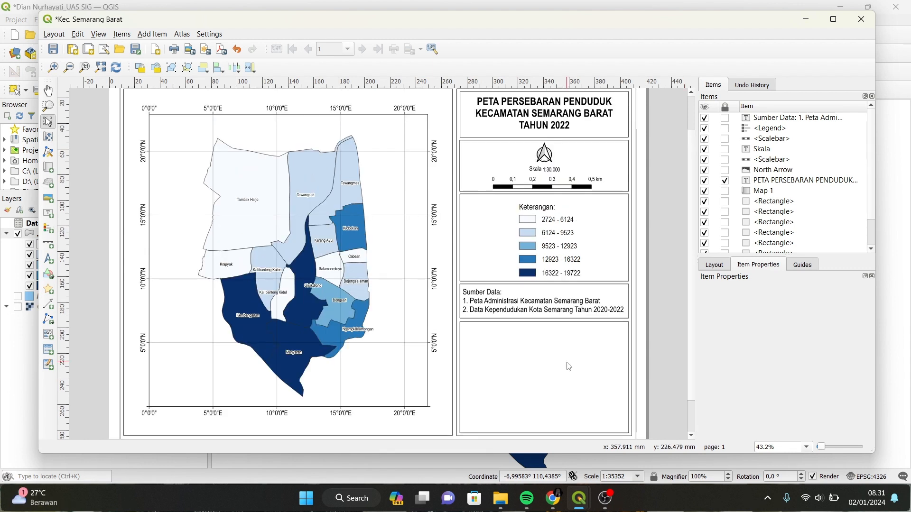
pyautogui.click(569, 366)
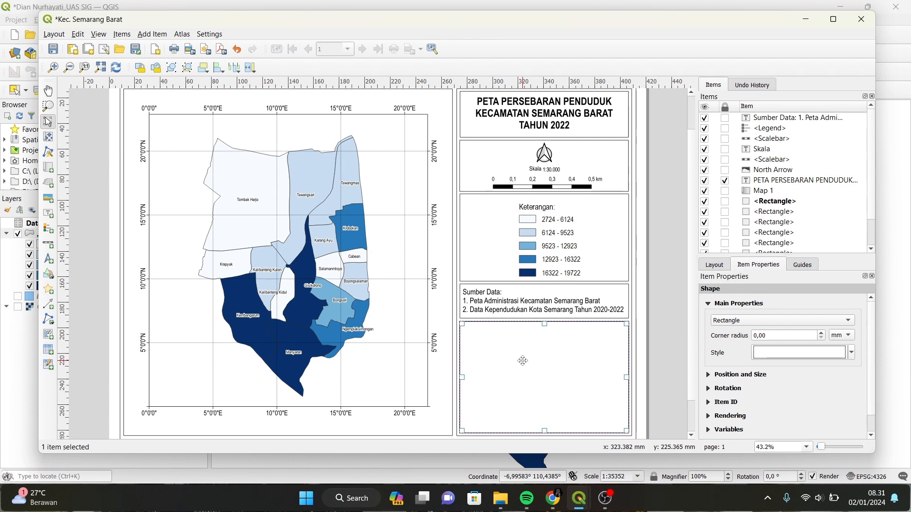
# Draw a picture frame in the bottom box and load 'logo udinus terbaru.png' as a raster image.
pyautogui.click(53, 207)
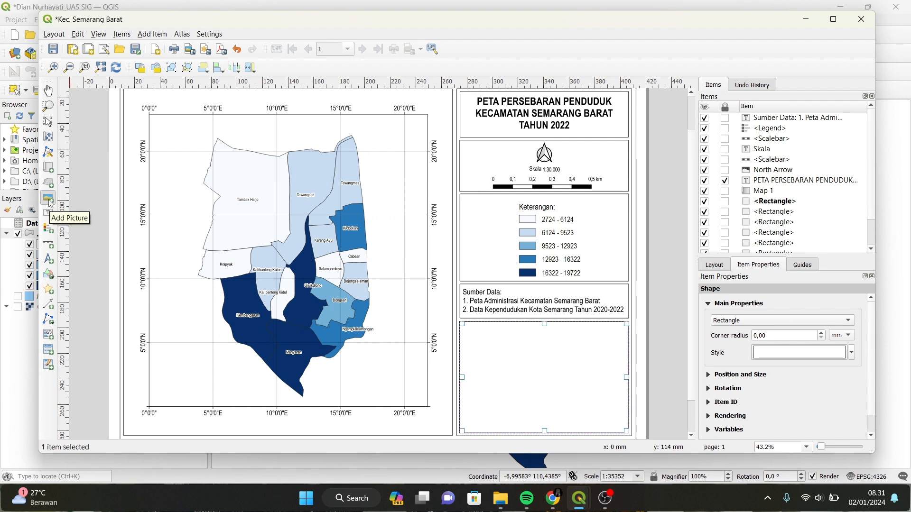
pyautogui.moveTo(522, 327); pyautogui.dragTo(583, 373)
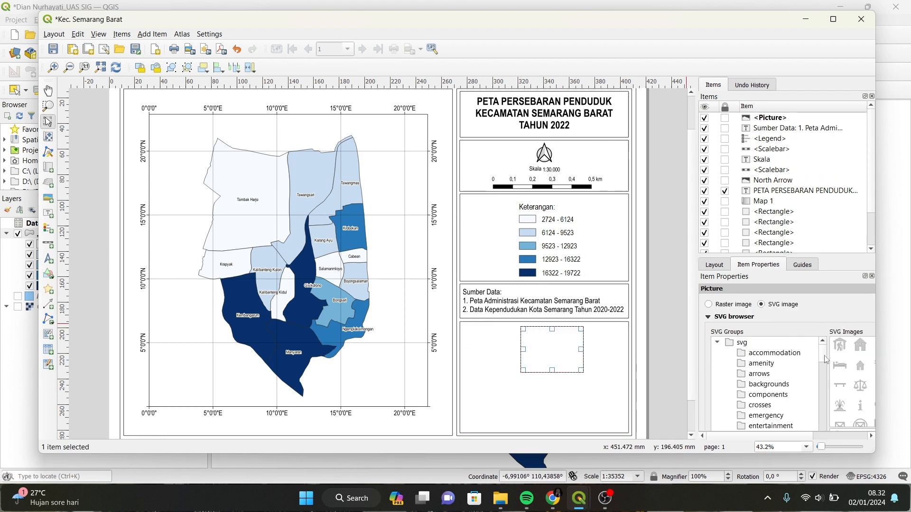
pyautogui.moveTo(824, 355); pyautogui.dragTo(824, 333)
pyautogui.click(709, 305)
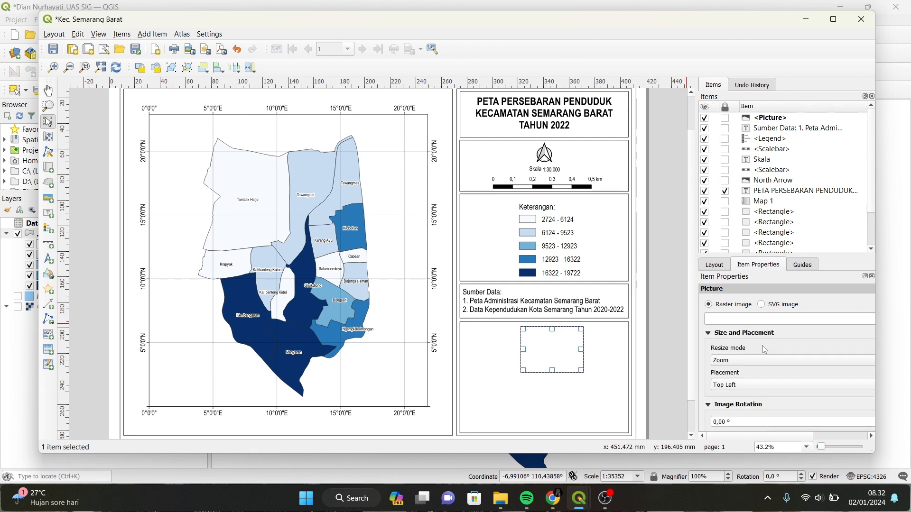
pyautogui.moveTo(776, 437); pyautogui.dragTo(832, 434)
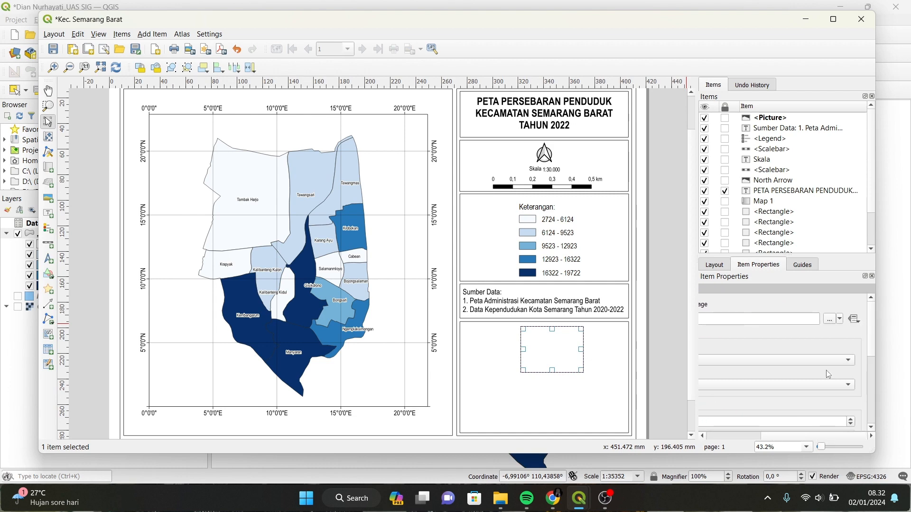
pyautogui.click(831, 323)
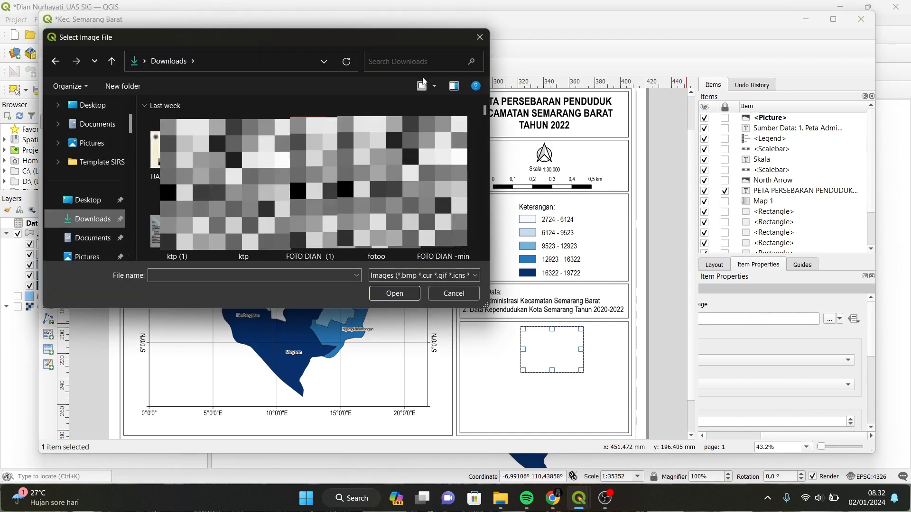
pyautogui.click(398, 63)
pyautogui.write('logo')
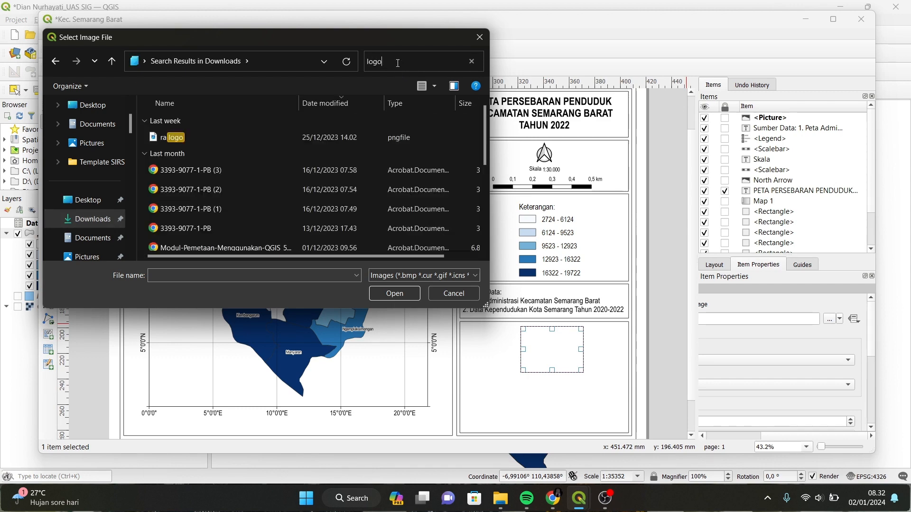
pyautogui.write(' udinus')
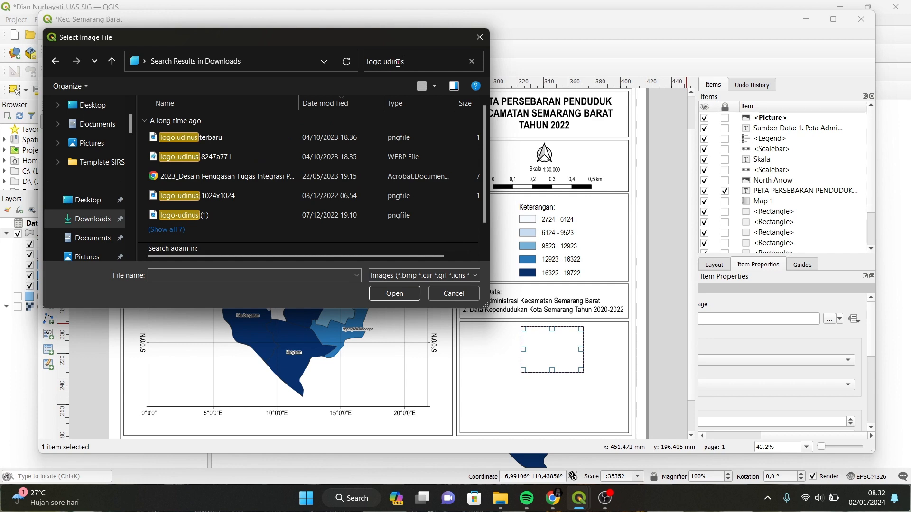
pyautogui.click(215, 138)
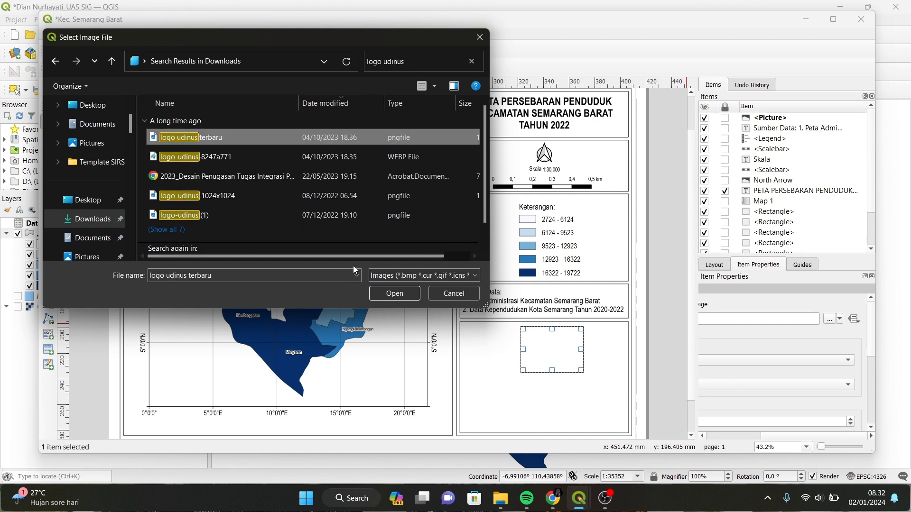
pyautogui.click(394, 294)
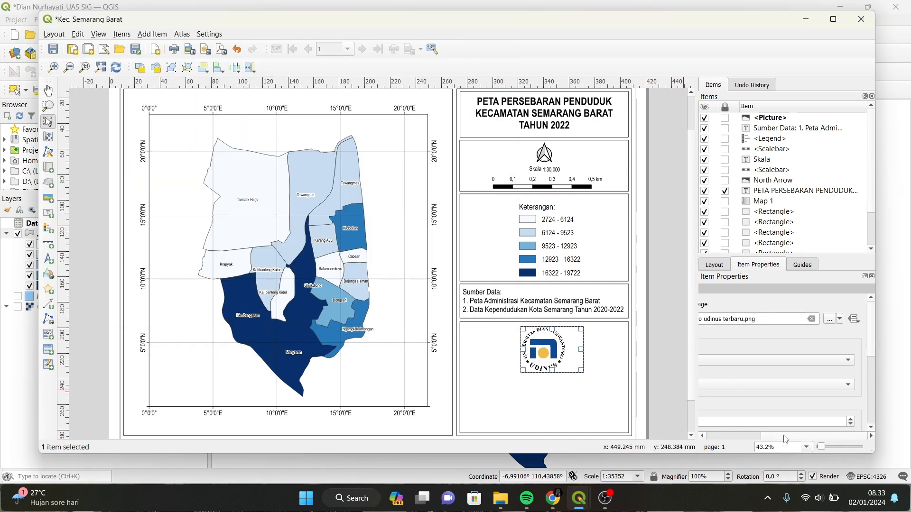
# Set the logo placement to Middle and shift it left and up within the box.
pyautogui.moveTo(783, 436); pyautogui.dragTo(705, 433)
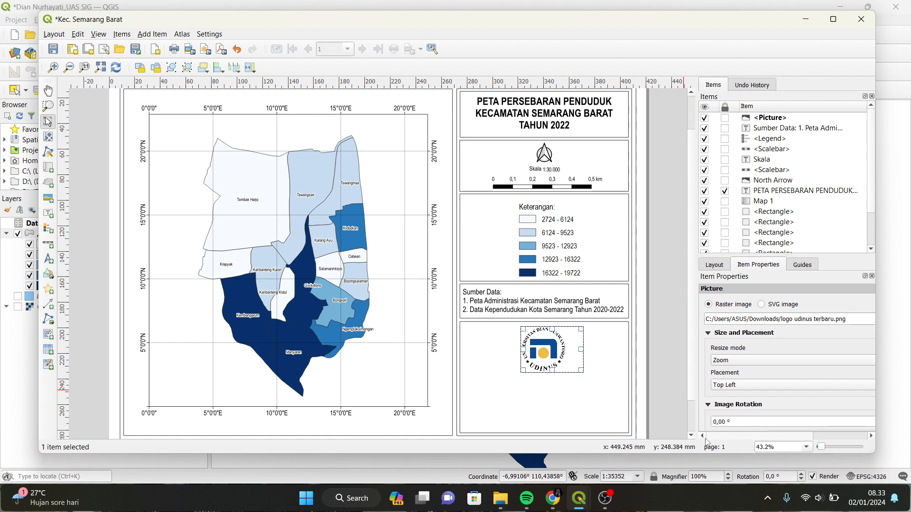
pyautogui.click(729, 386)
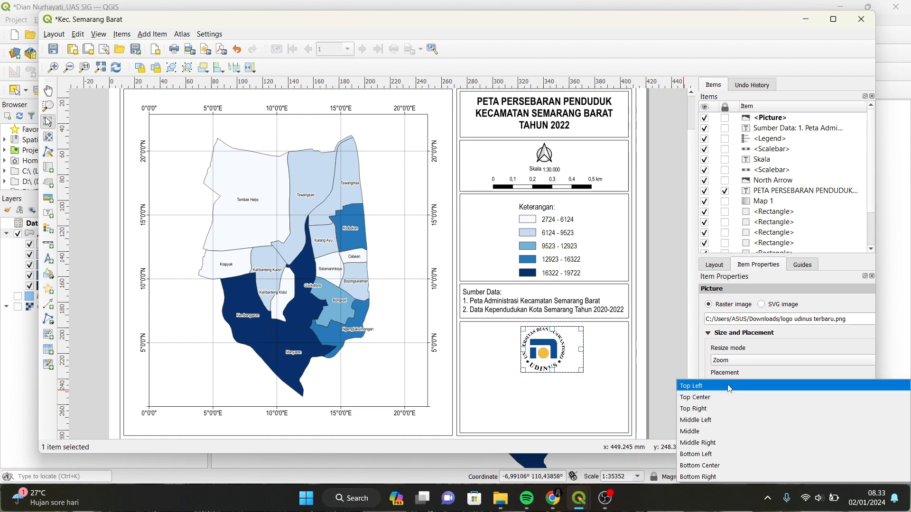
pyautogui.click(715, 433)
pyautogui.moveTo(553, 353); pyautogui.dragTo(544, 351)
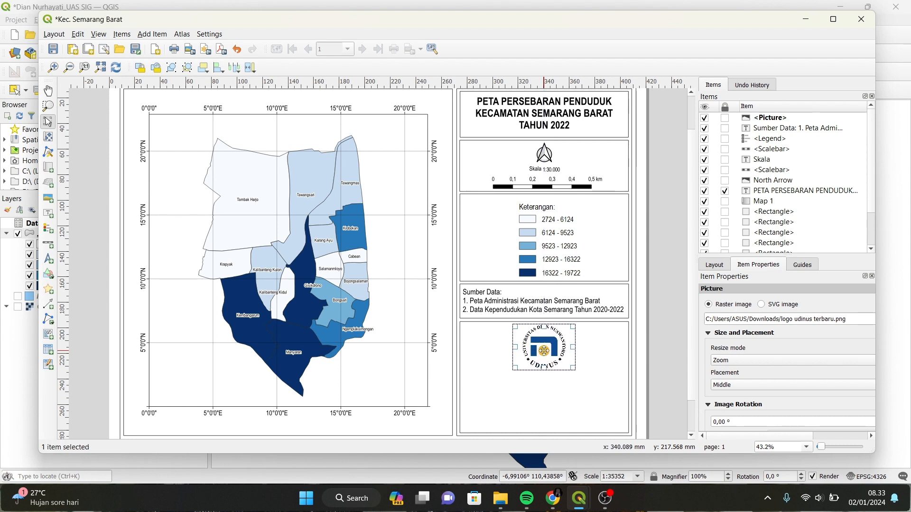
pyautogui.click(595, 372)
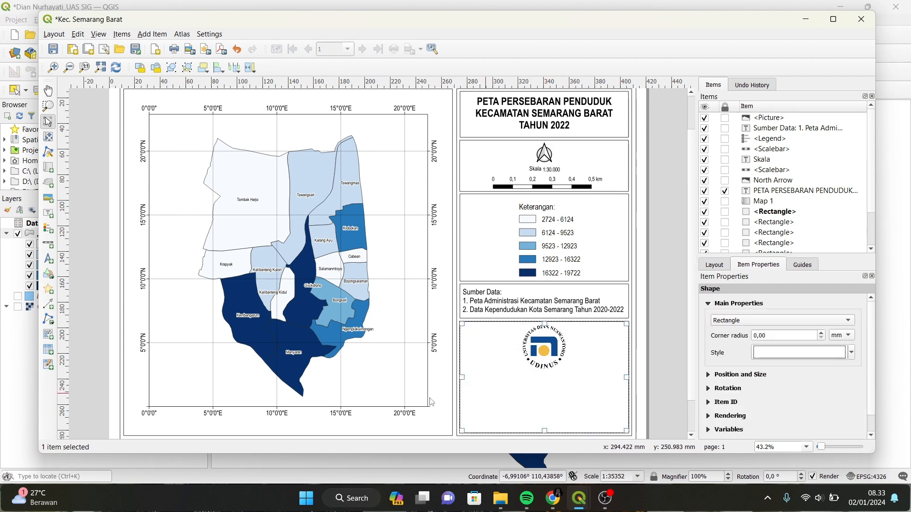
# Add a centred label below the logo reading 'Dibuat Oleh:' with the author's name and student ID.
pyautogui.moveTo(490, 371); pyautogui.dragTo(606, 392)
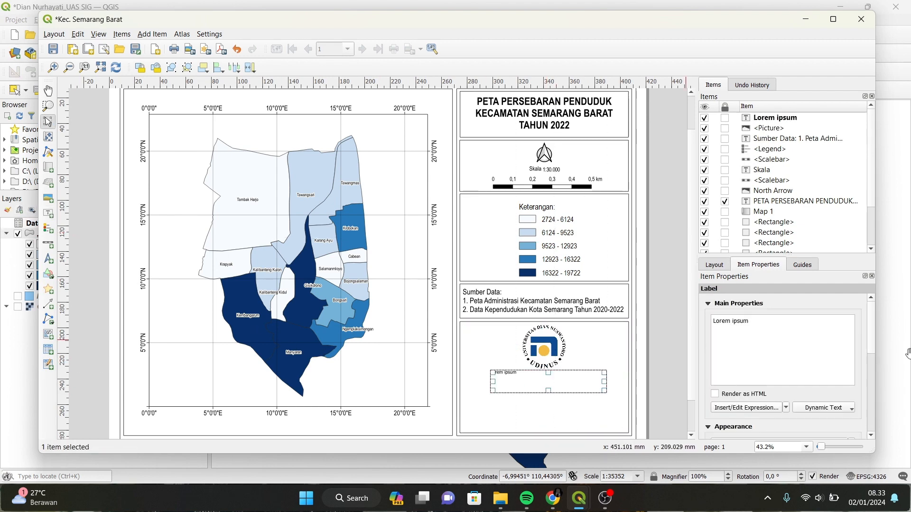
pyautogui.tripleClick(730, 321)
pyautogui.press('Return')
pyautogui.press('Return')
pyautogui.click(742, 369)
pyautogui.moveTo(547, 382); pyautogui.dragTo(544, 385)
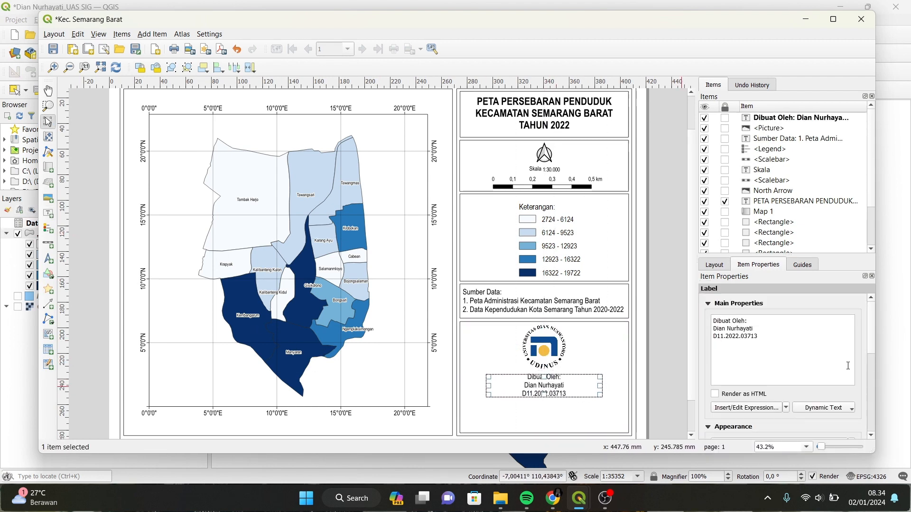
# Add a centred label: Prodi S1 Kesehatan Masyarakat, Fakultas Kesehatan, Universitas Dian Nuswantoro, Tahun 2024.
pyautogui.click(48, 213)
pyautogui.moveTo(473, 399); pyautogui.dragTo(619, 425)
pyautogui.write('Prodi S1 Kesehatan Masyarakat')
pyautogui.press('Return')
pyautogui.write('Fakultas Kesehatan')
pyautogui.press('Return')
pyautogui.write('Universitas Dian Nuswantoro')
pyautogui.press('Return')
pyautogui.write('Tahun 2024')
pyautogui.scroll(-3, 785, 422)
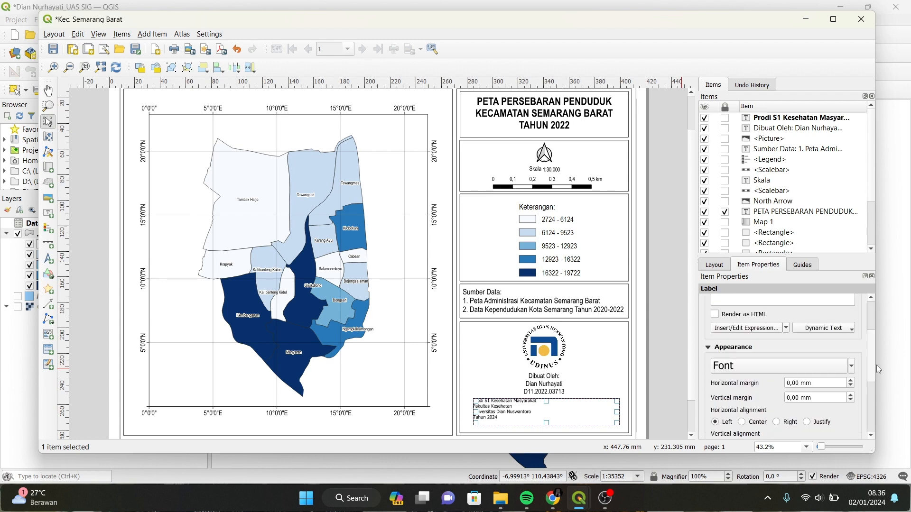
pyautogui.click(754, 366)
pyautogui.moveTo(546, 423); pyautogui.dragTo(546, 429)
pyautogui.click(741, 369)
# Make the Sumber Data label text slightly smaller and shift it right.
pyautogui.scroll(1, 639, 373)
pyautogui.click(439, 290)
pyautogui.scroll(-1, 658, 390)
pyautogui.click(560, 261)
pyautogui.scroll(-3, 787, 354)
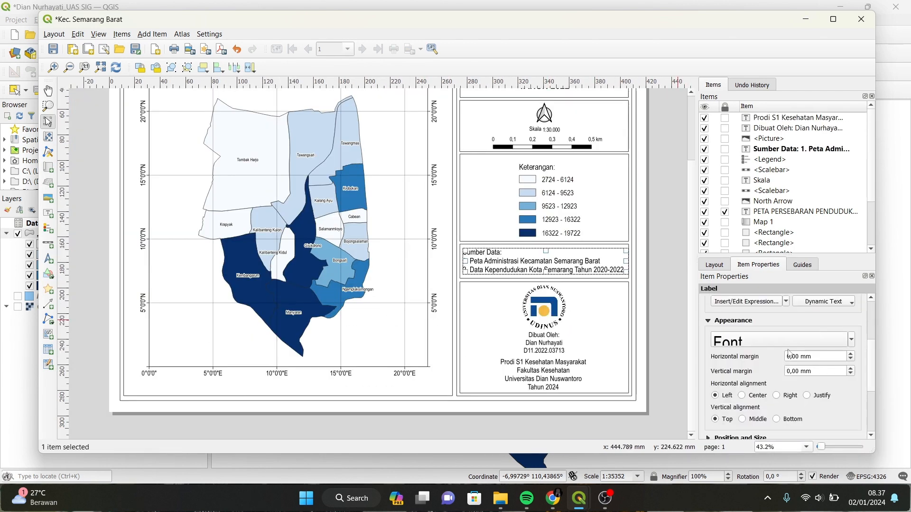
pyautogui.click(780, 341)
pyautogui.moveTo(565, 263); pyautogui.dragTo(569, 264)
pyautogui.click(659, 255)
# Review the finished Semarang Barat map layout and save the QGIS project.
pyautogui.scroll(-1, 663, 258)
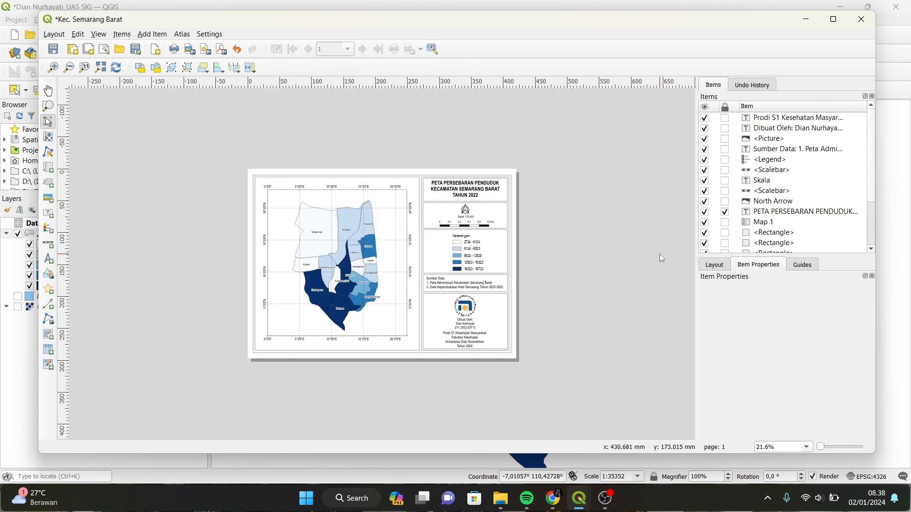
pyautogui.scroll(1, 155, 216)
pyautogui.scroll(-2, 693, 343)
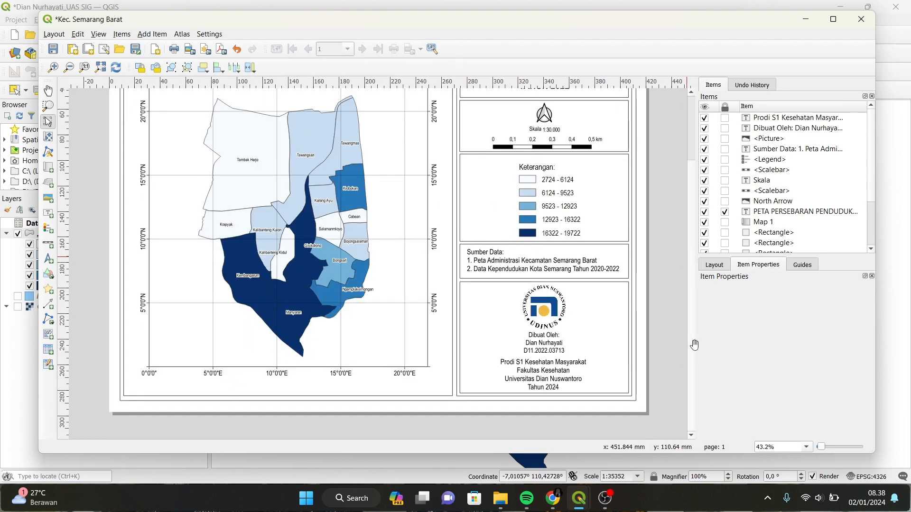
pyautogui.scroll(-2, 608, 223)
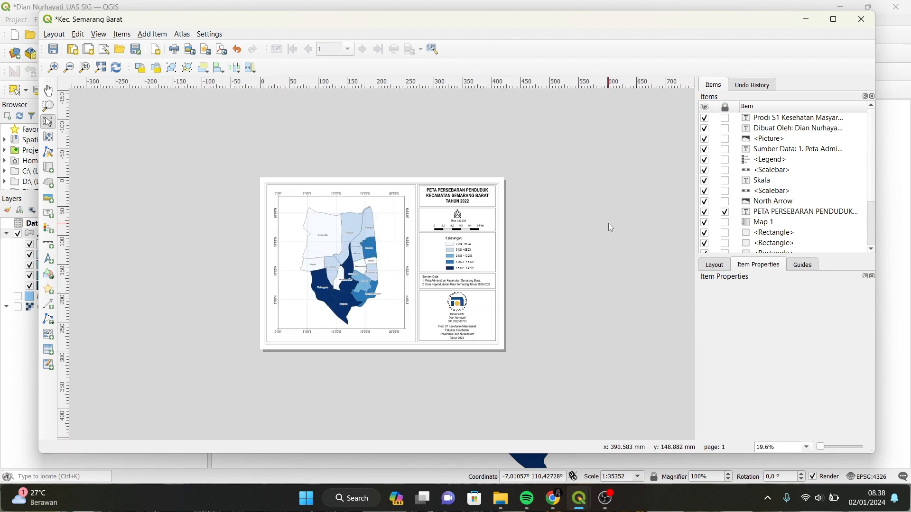
pyautogui.scroll(5, 608, 223)
pyautogui.scroll(3, 610, 227)
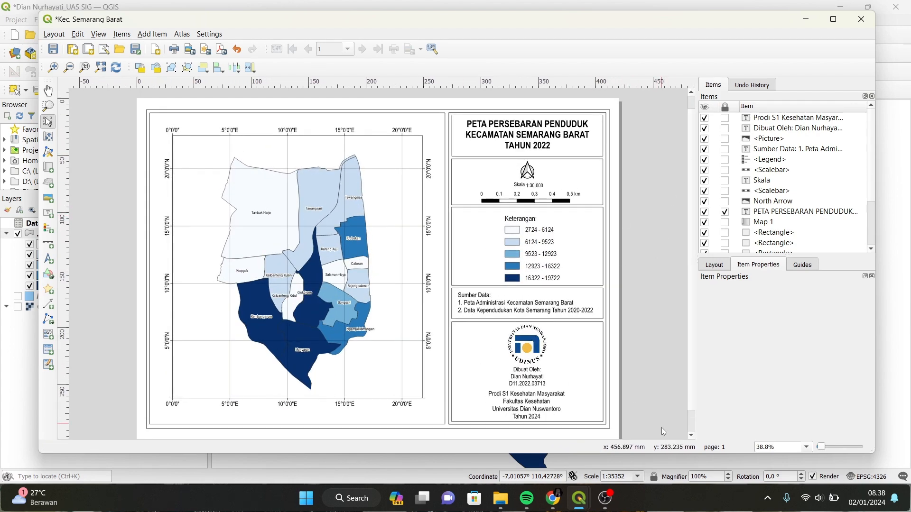
pyautogui.click(693, 438)
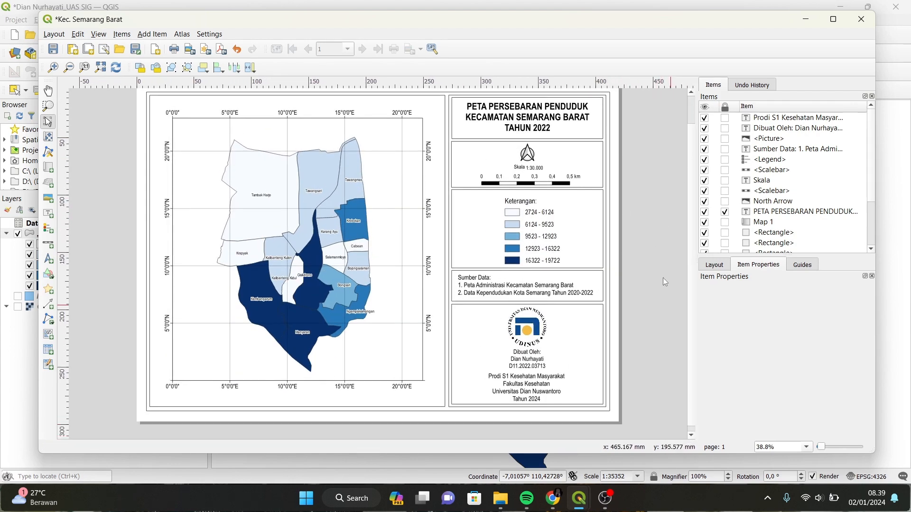
pyautogui.doubleClick(692, 95)
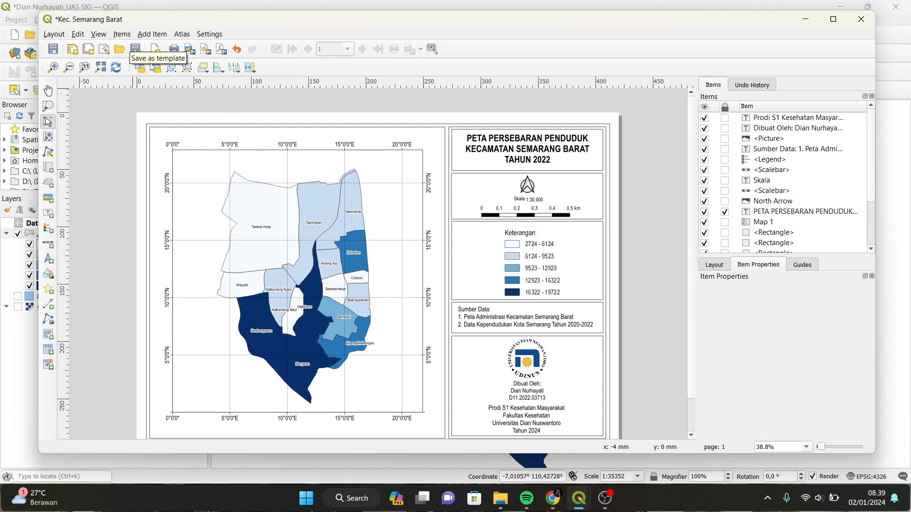
pyautogui.click(51, 54)
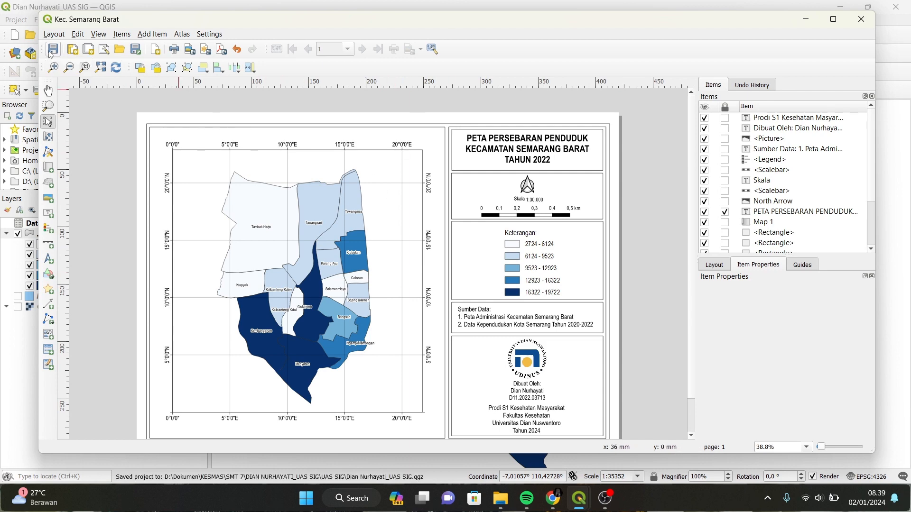
pyautogui.click(55, 36)
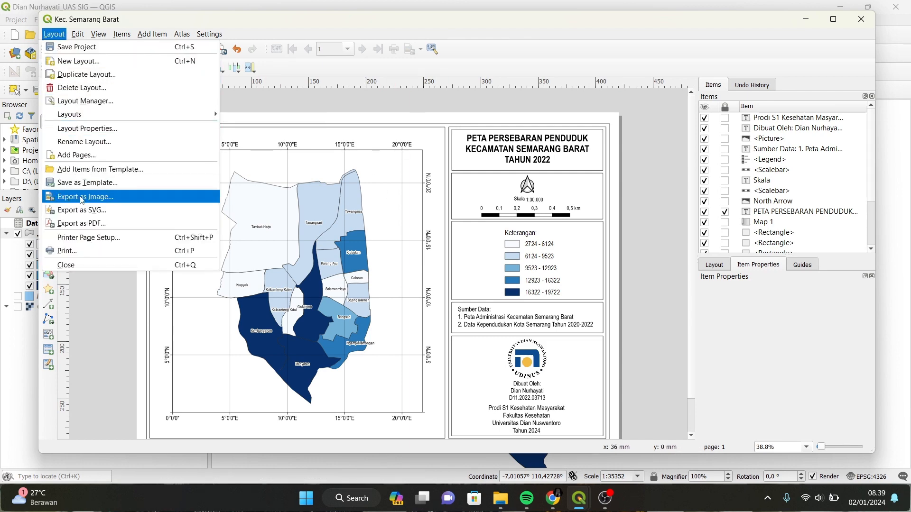